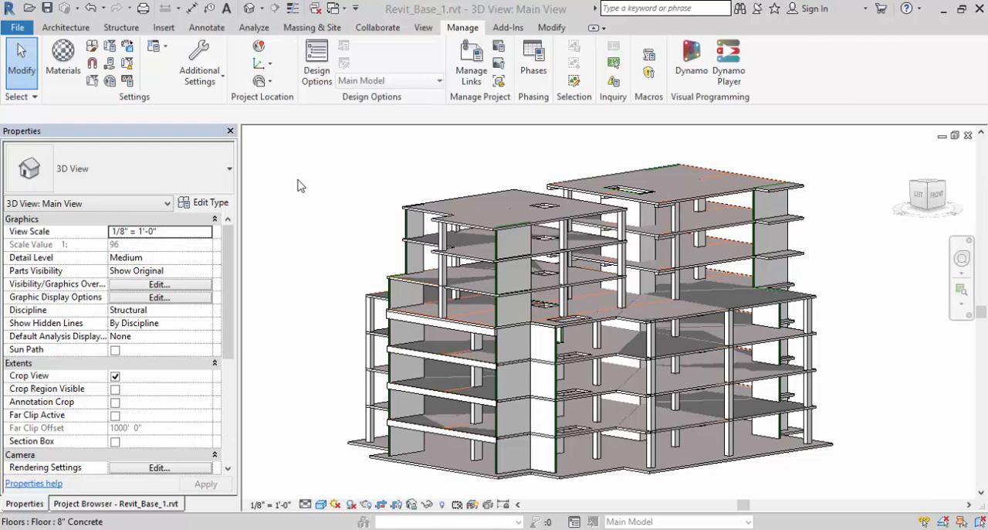
Export all levels of the Revit model to an ADAPT Model Exchange file named MS1, keeping the default b and h column parameters.
left_click(253, 29)
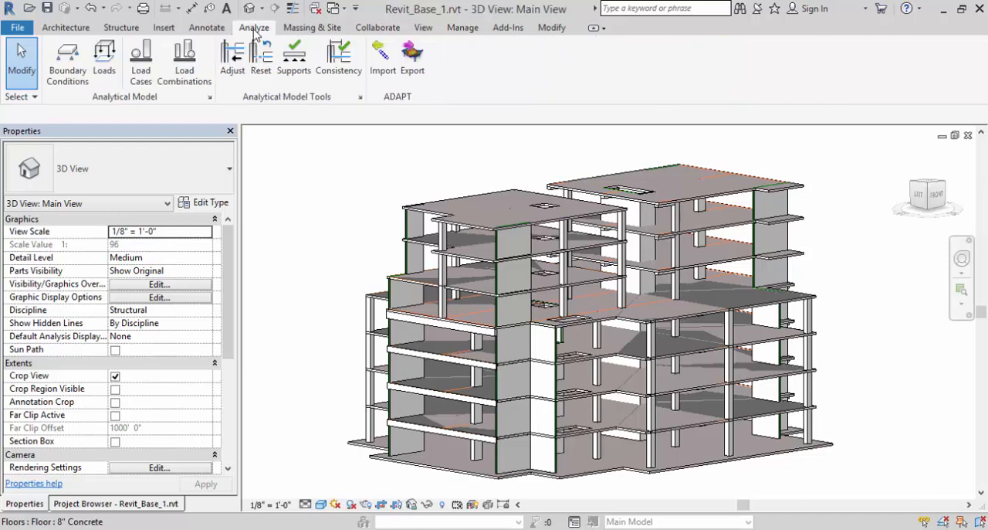
left_click(411, 54)
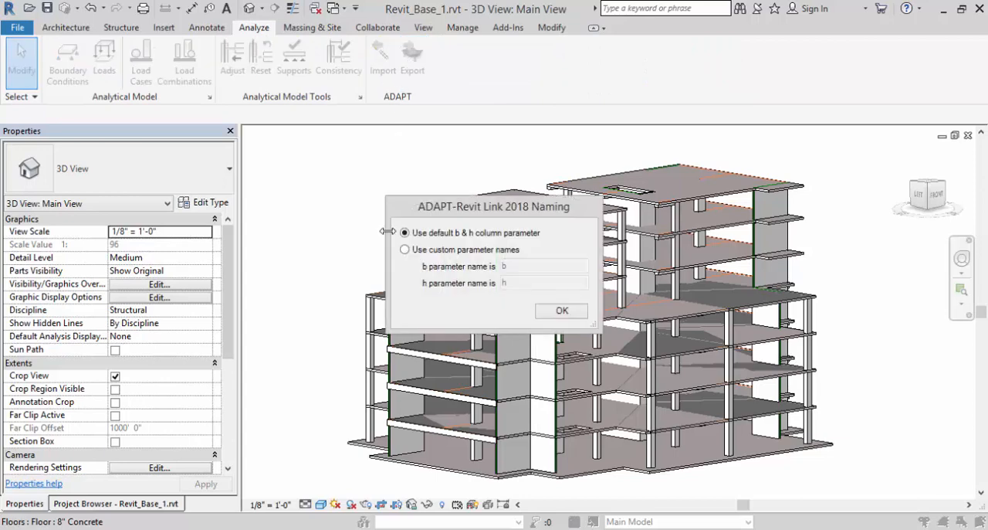
left_click(561, 312)
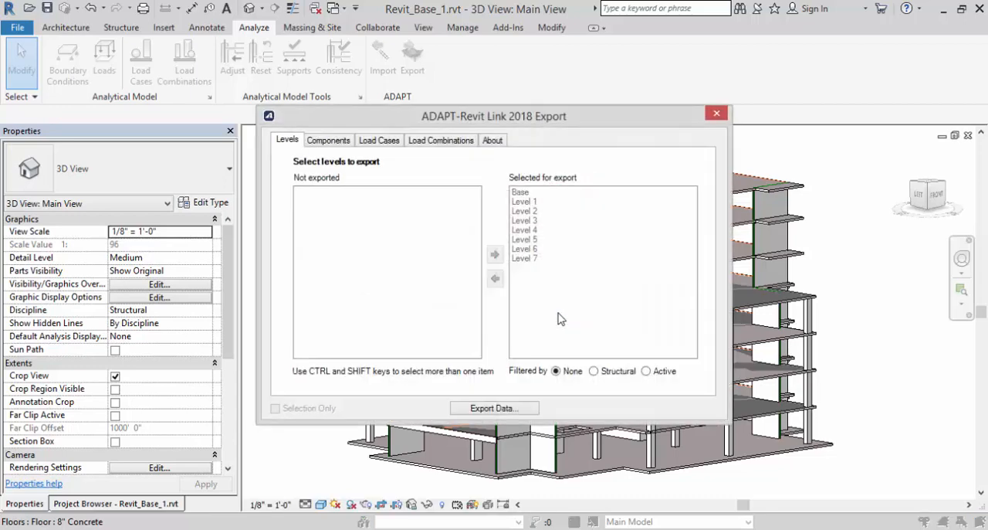
left_click(474, 410)
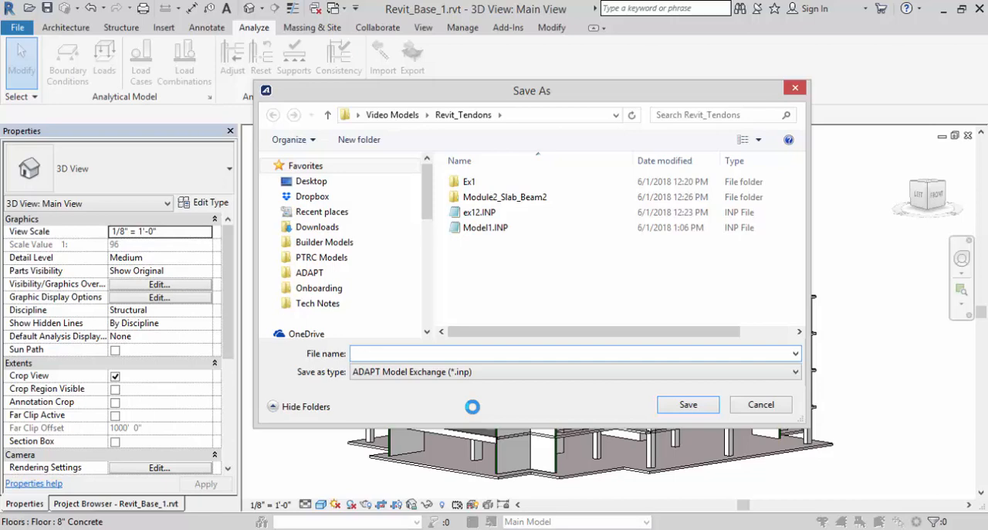
type("M01")
key("Return")
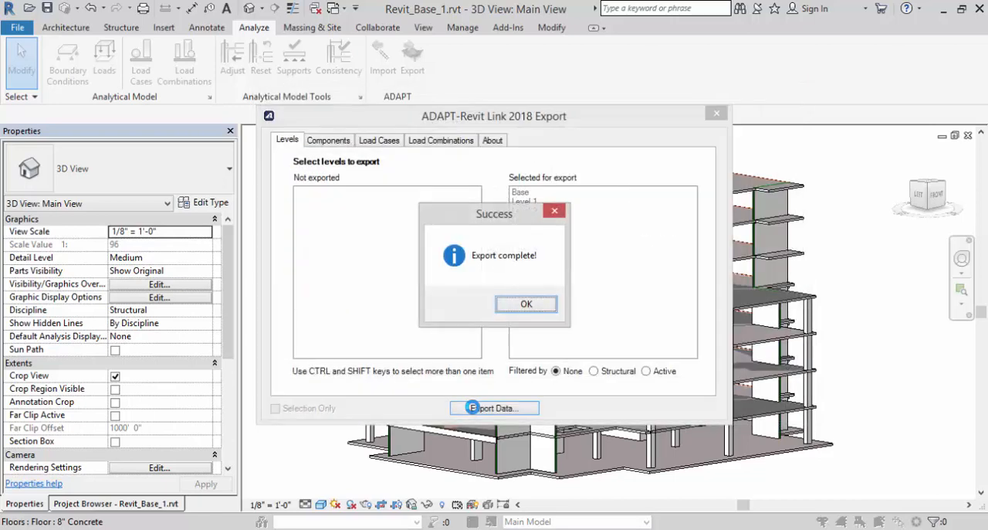
left_click(524, 304)
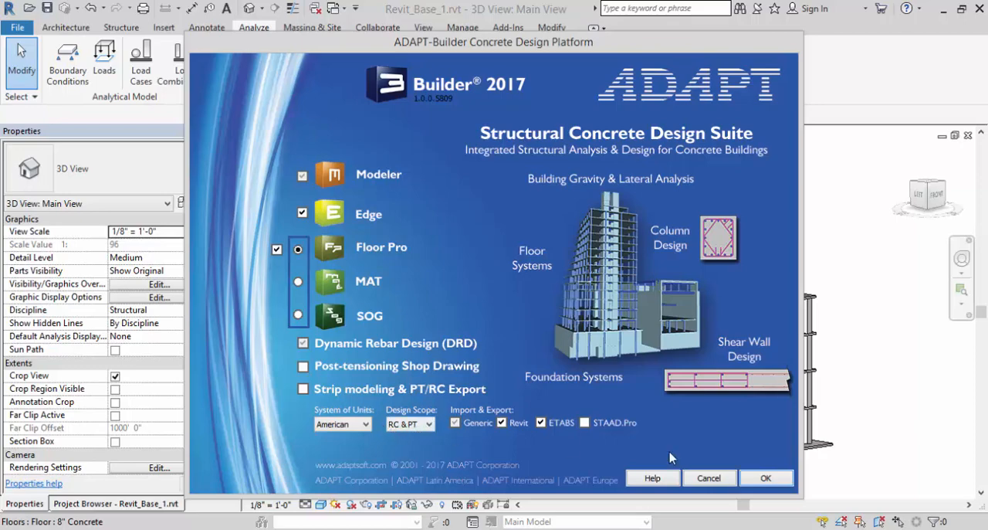
Start ADAPT-Builder with Edge and Floor Pro in American units and open MS1.inp for import as a generic ADAPT file.
left_click(763, 479)
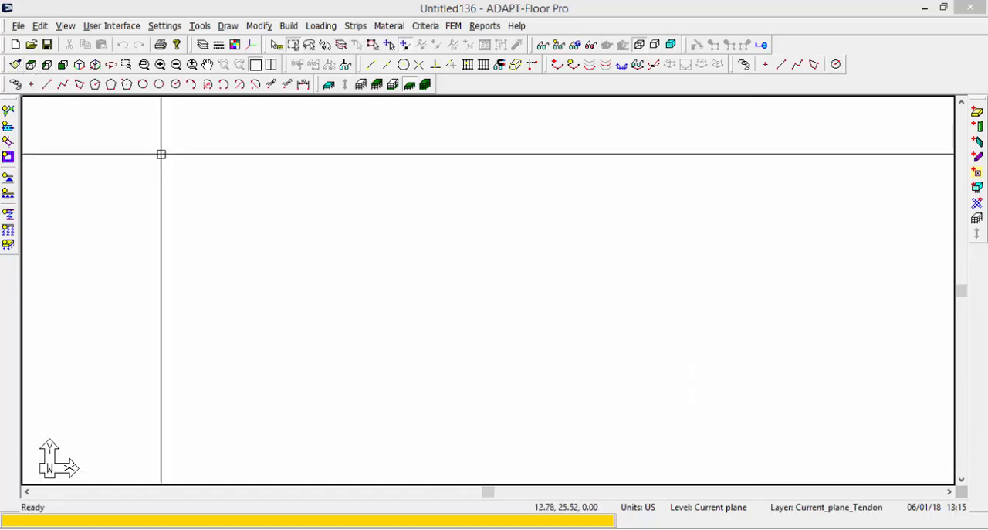
left_click(18, 26)
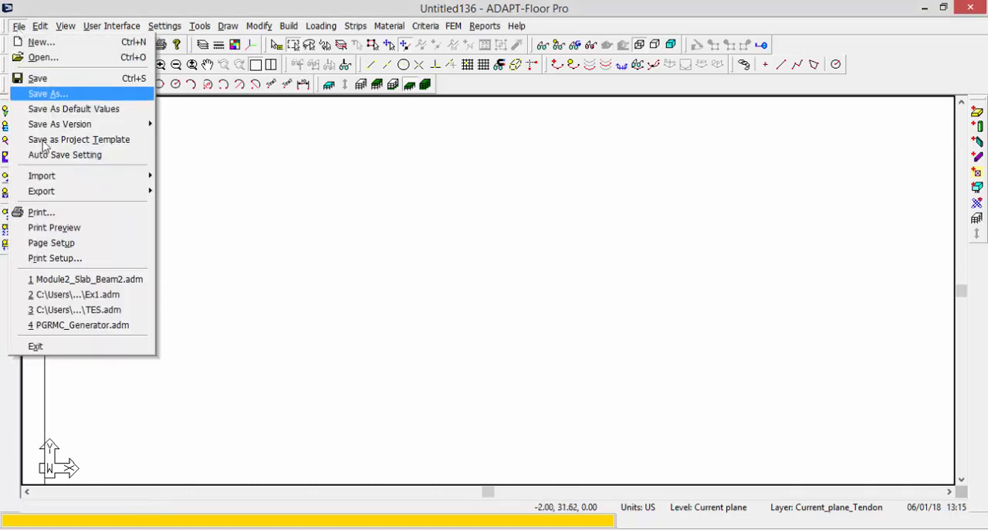
mouse_move(48, 179)
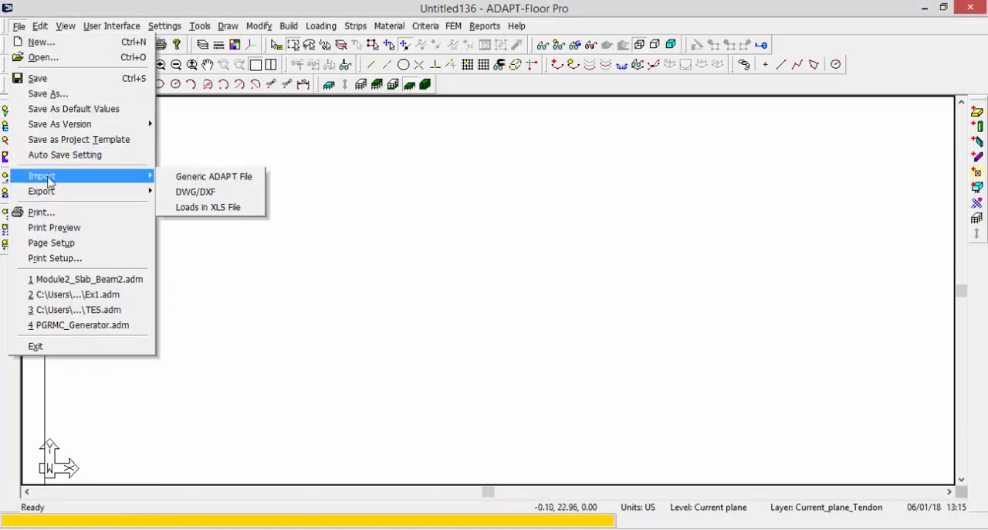
left_click(196, 177)
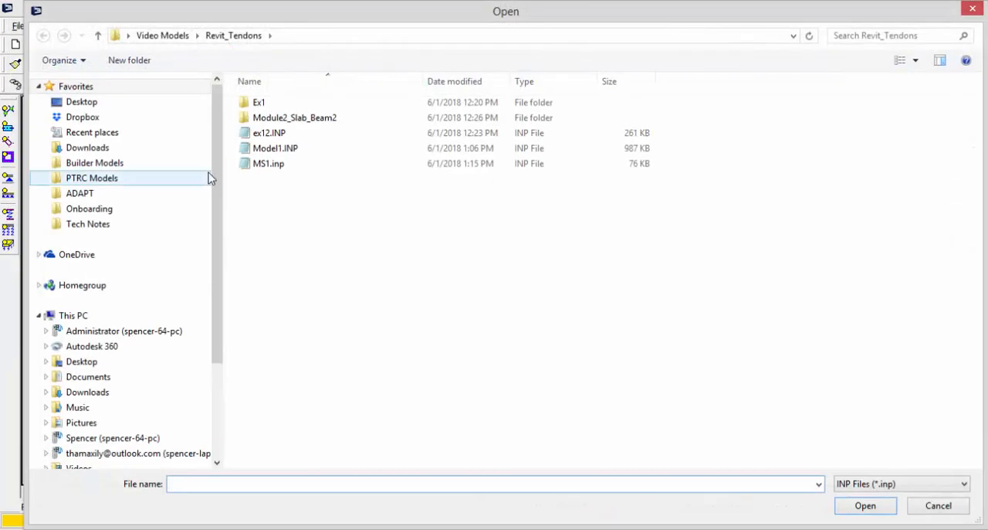
double_click(267, 165)
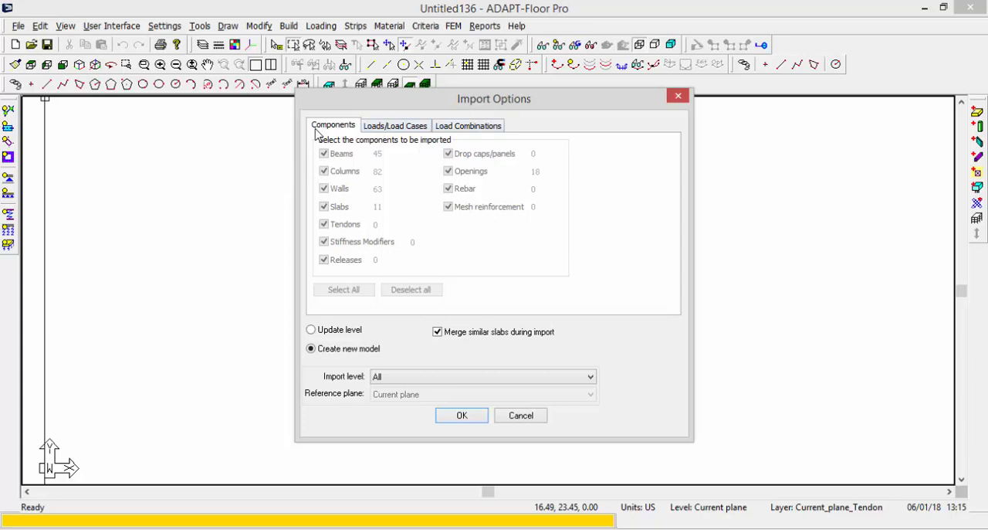
Review the load case and load combination import options, and import all levels as a new model with similar slabs merged.
left_click(372, 131)
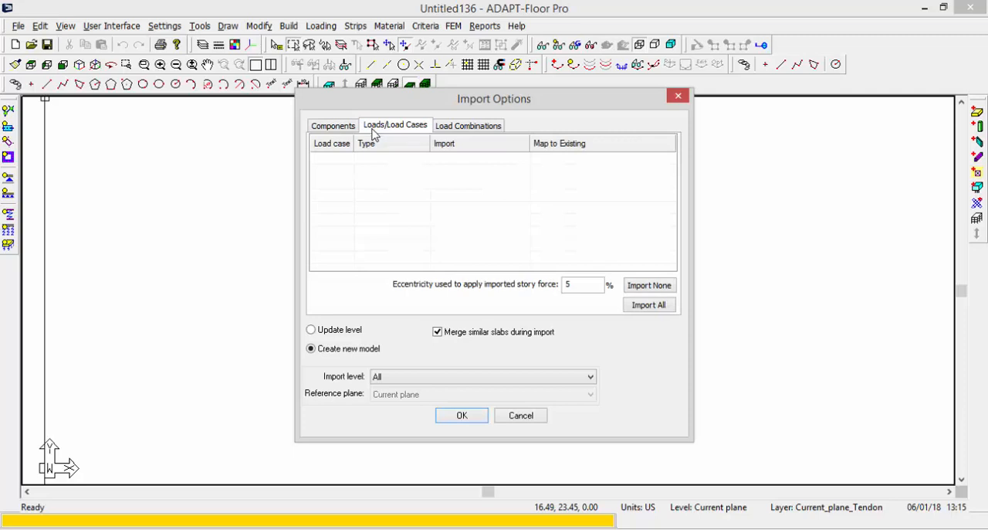
left_click(464, 129)
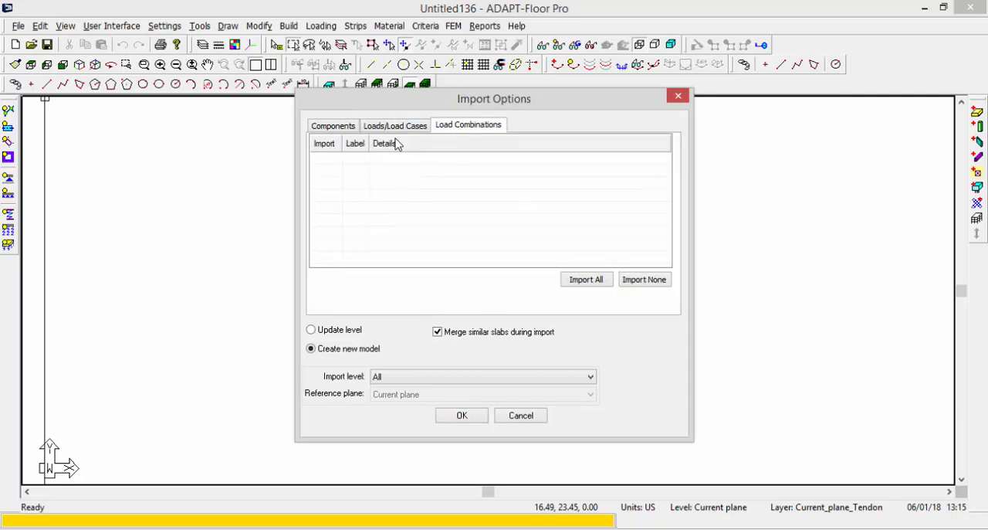
left_click(333, 126)
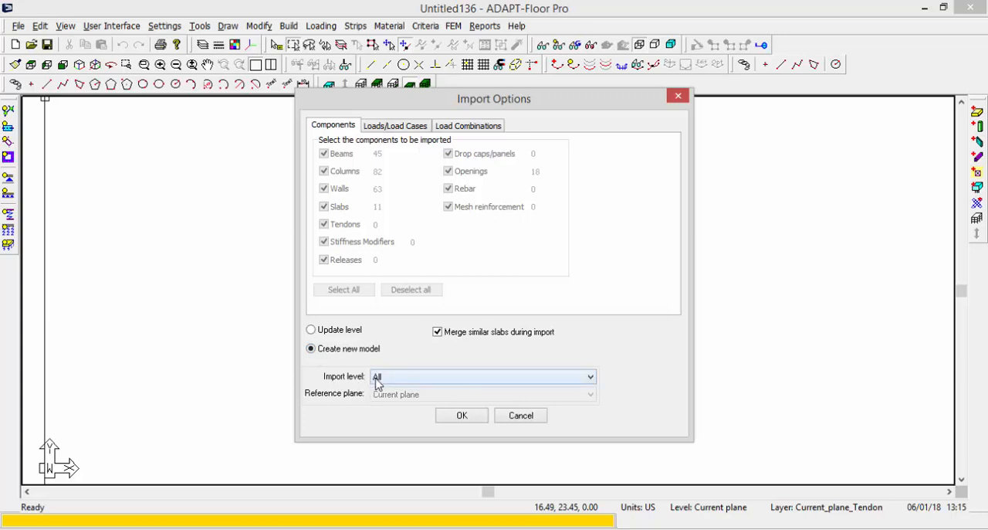
left_click(460, 416)
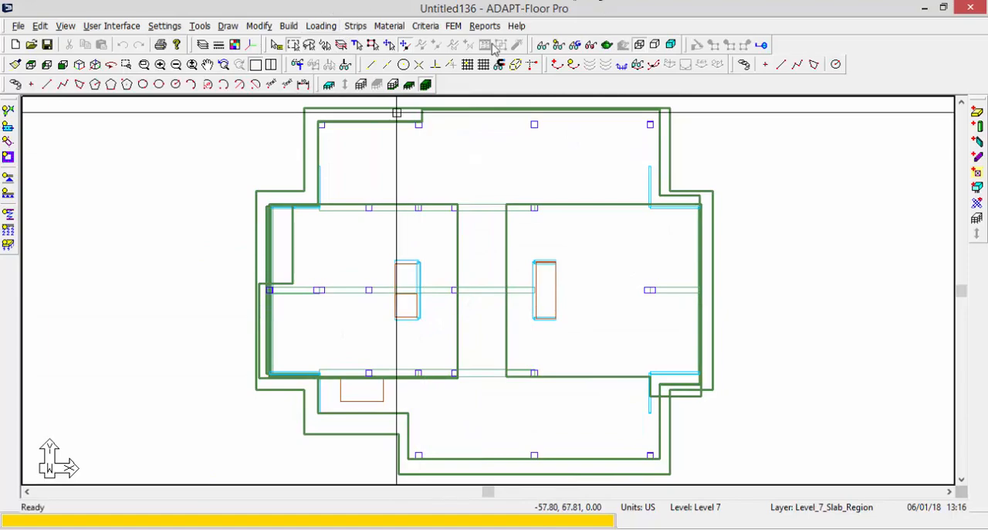
Examine the imported building's geometry in isometric, plan and elevation views.
left_click(79, 65)
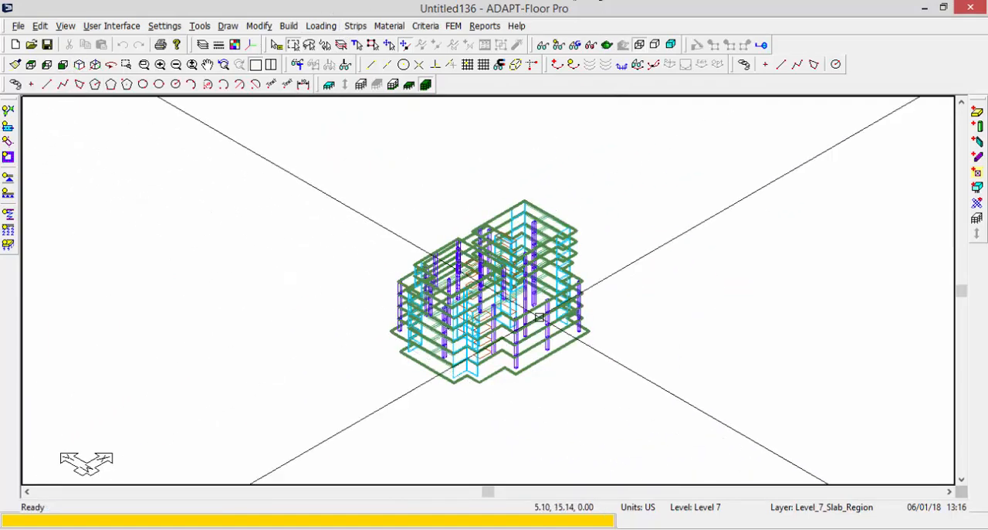
scroll(533, 313, "up", 3)
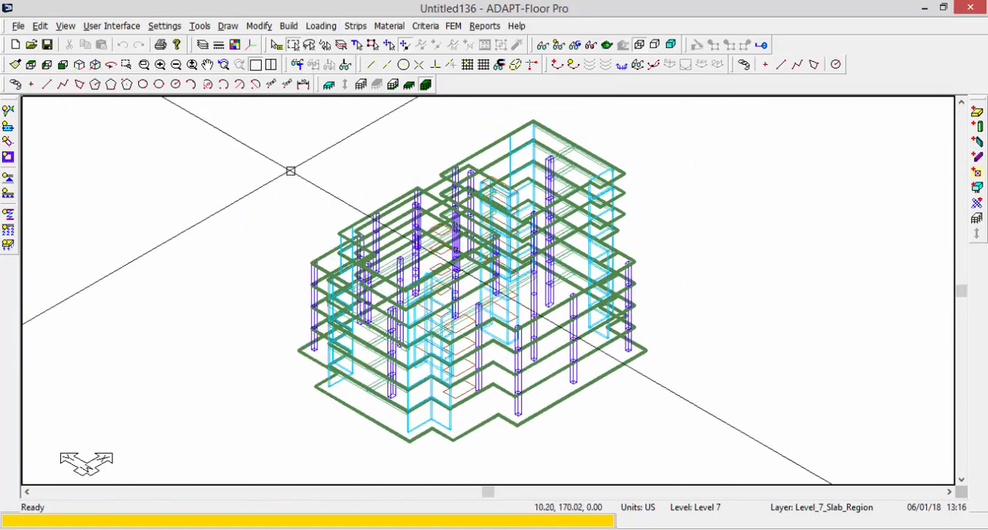
middle_click_drag(307, 238, 268, 242)
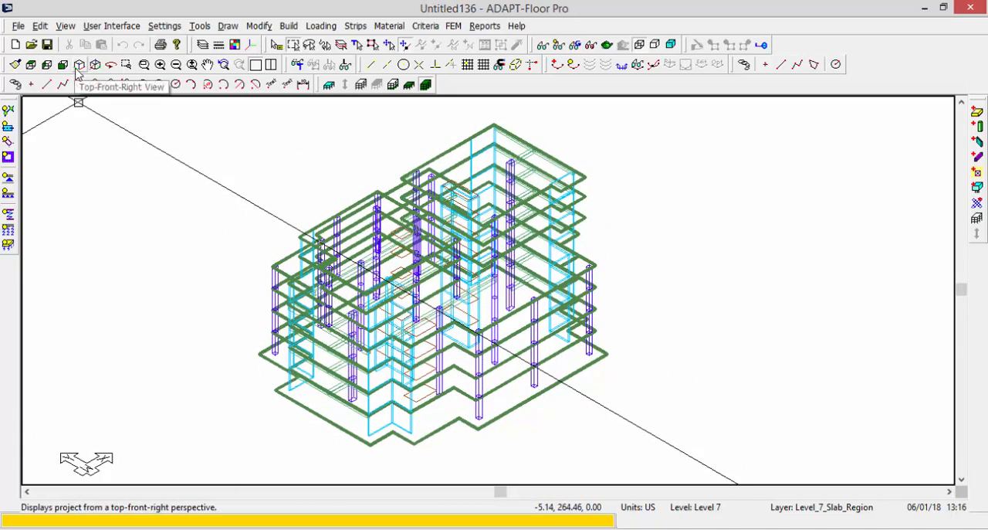
left_click(32, 65)
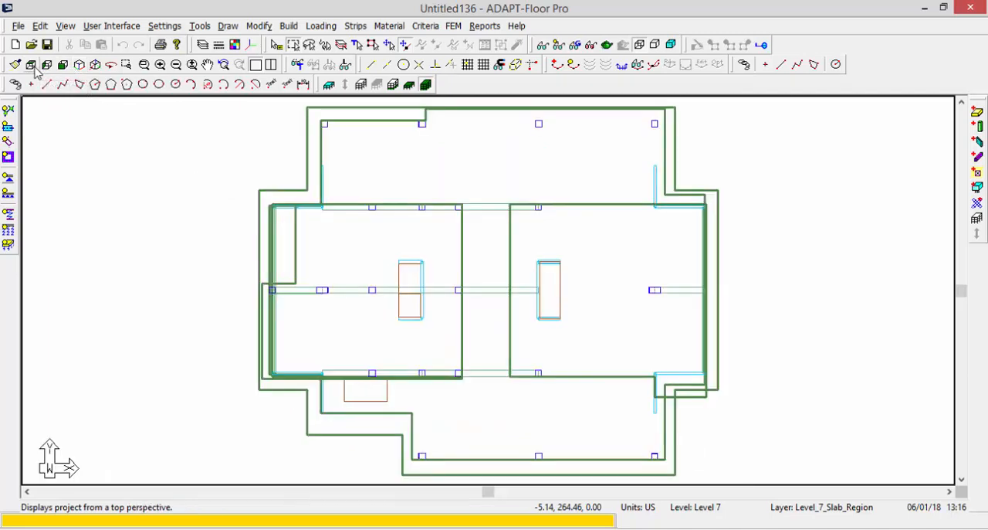
left_click(47, 65)
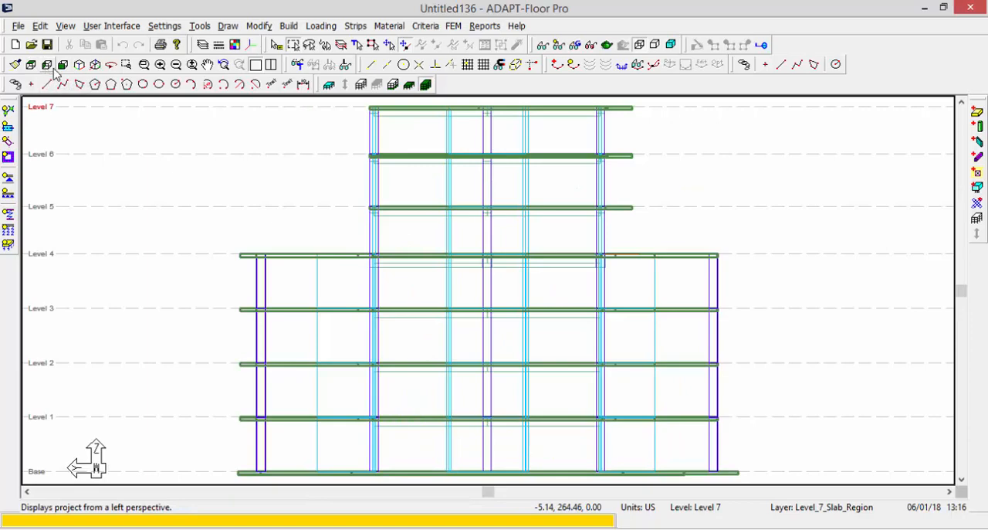
left_click(63, 65)
left_click(78, 65)
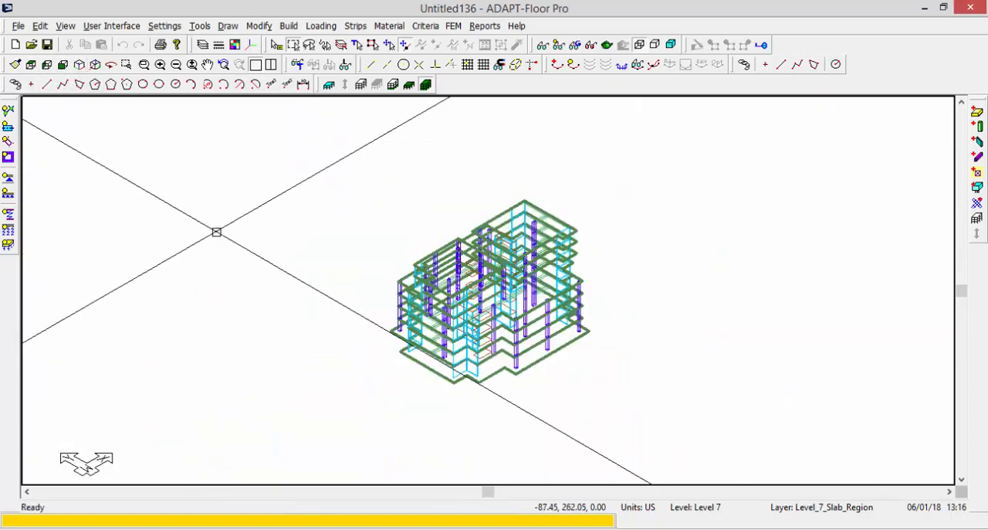
middle_click_drag(423, 255, 367, 273)
scroll(341, 303, "up", 5)
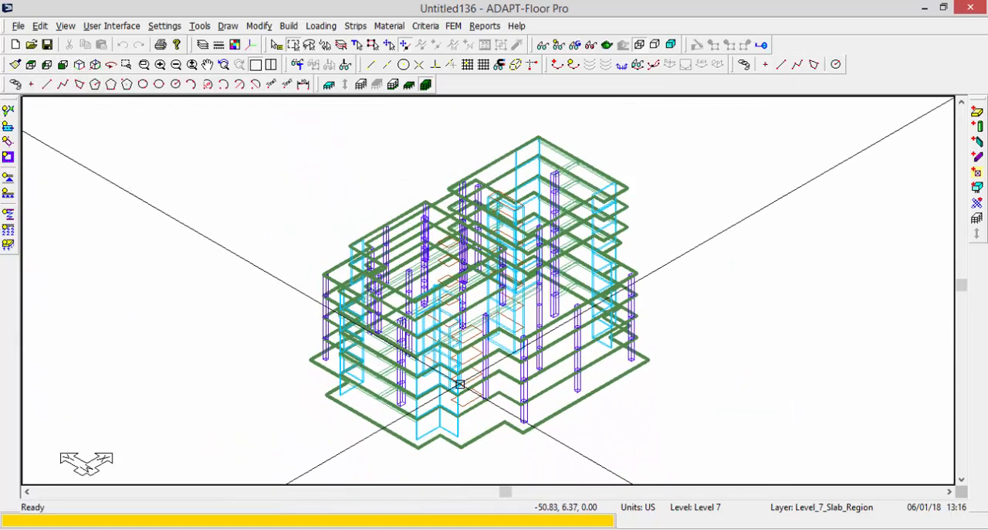
scroll(460, 384, "down", 2)
scroll(450, 444, "up", 3)
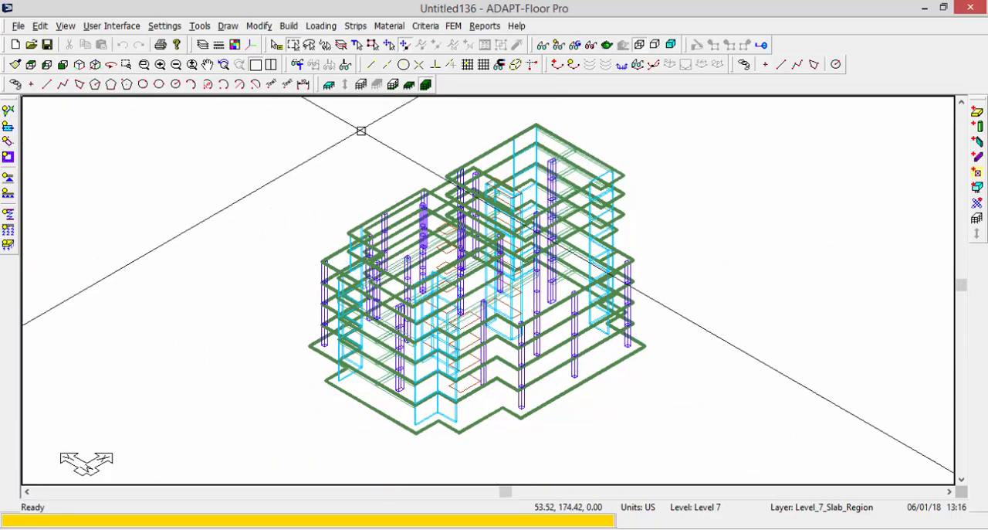
Inspect the building as a rendered solid model from a lower viewing angle, and close the solid model viewer.
left_click(608, 49)
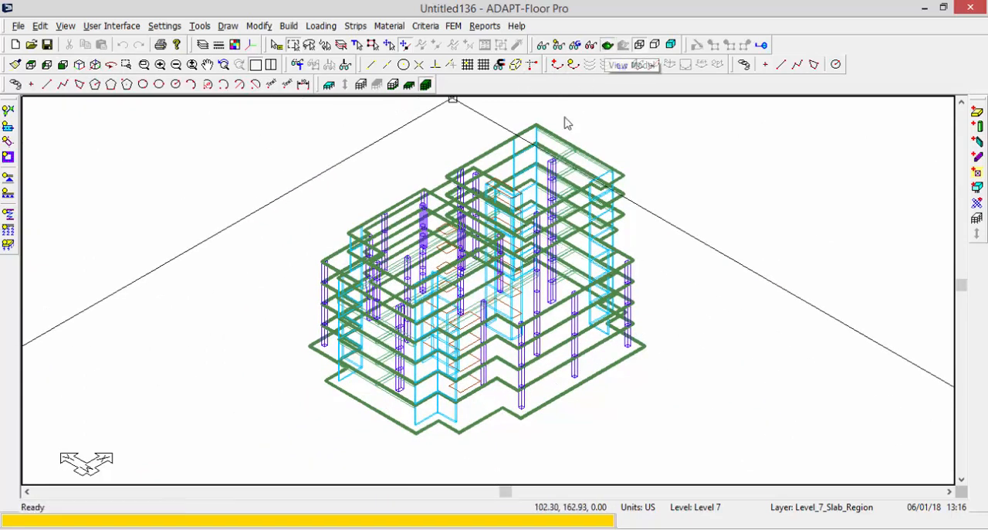
left_click_drag(540, 285, 574, 228)
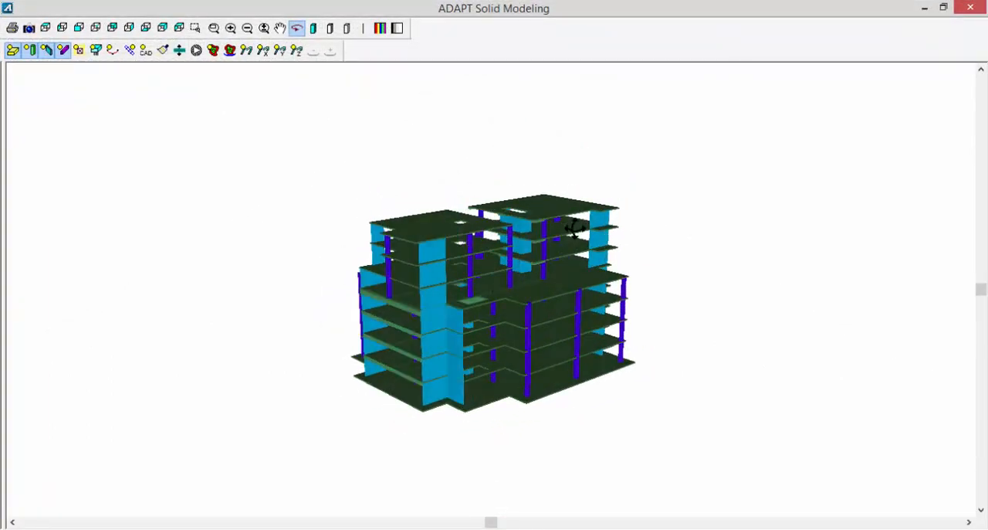
left_click(970, 8)
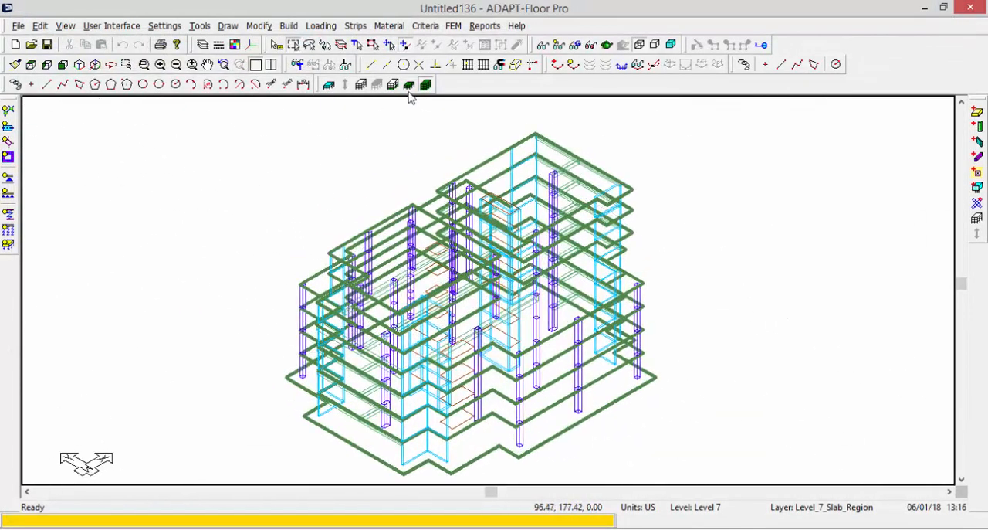
Switch to single-level display, move down to Level 3 and show that level from the top.
left_click(409, 85)
left_click(394, 86)
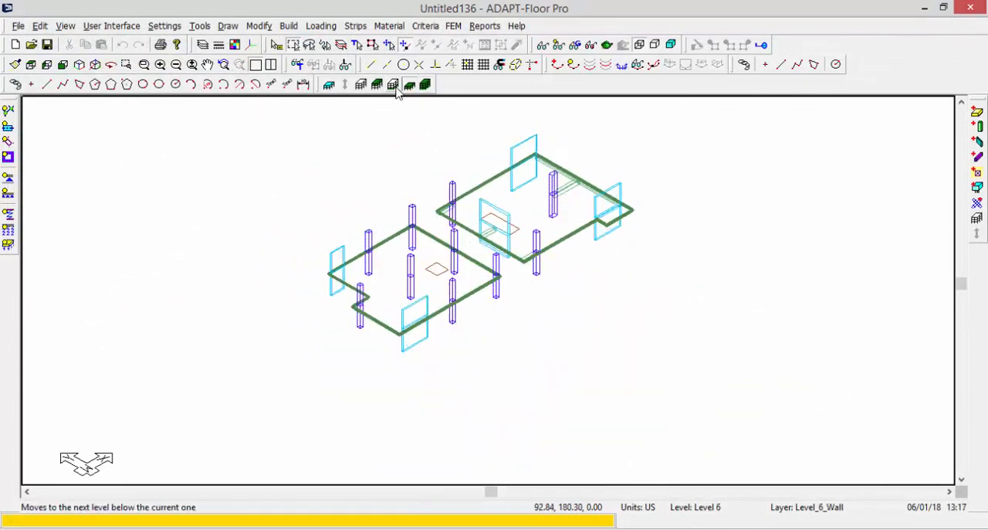
left_click(393, 86)
left_click(393, 86)
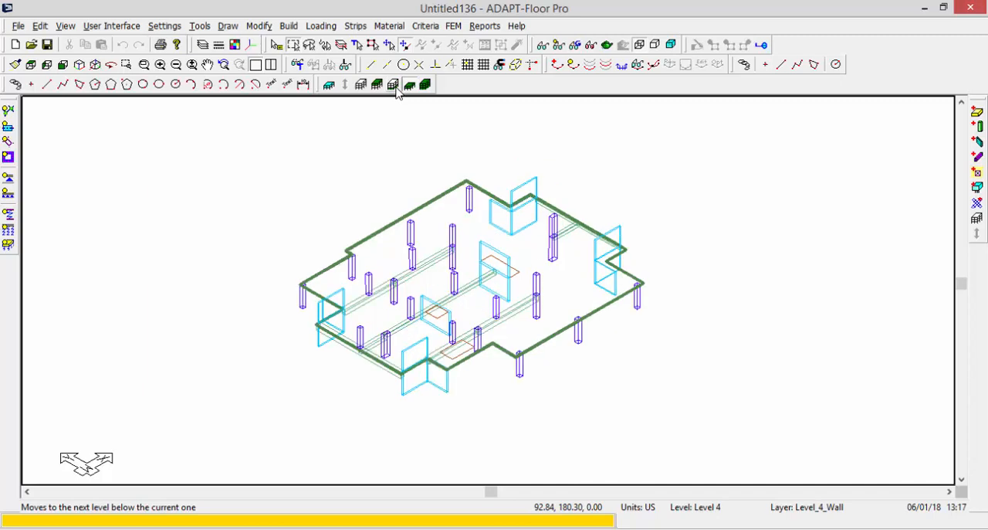
left_click(393, 86)
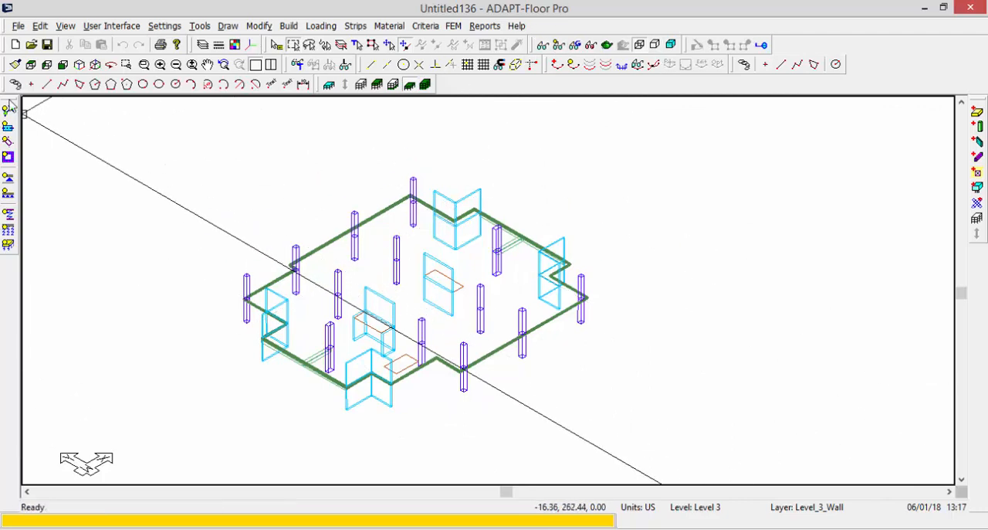
left_click(31, 65)
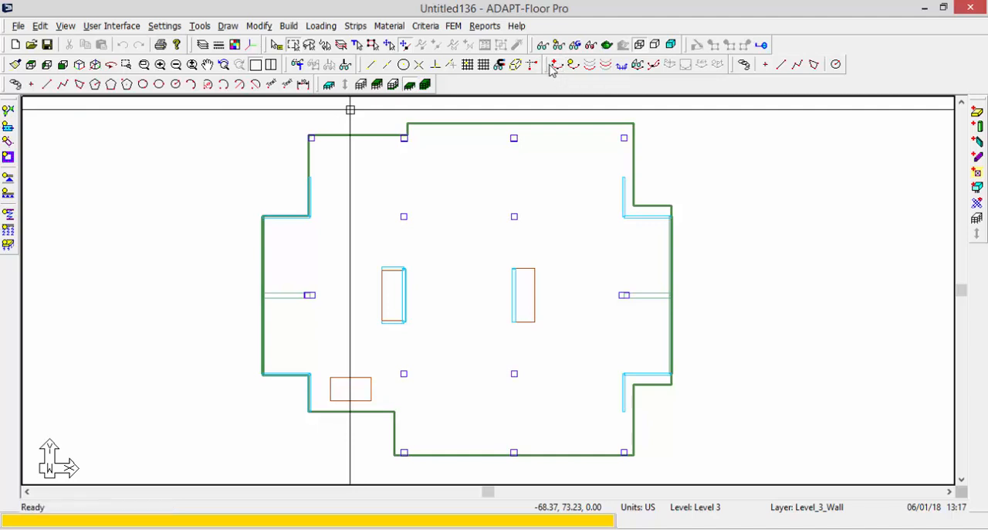
Undock the tendon tools over the drawing area and start creating a single tendon near the Level 3 slab's upper-left corner.
left_click_drag(550, 69, 123, 168)
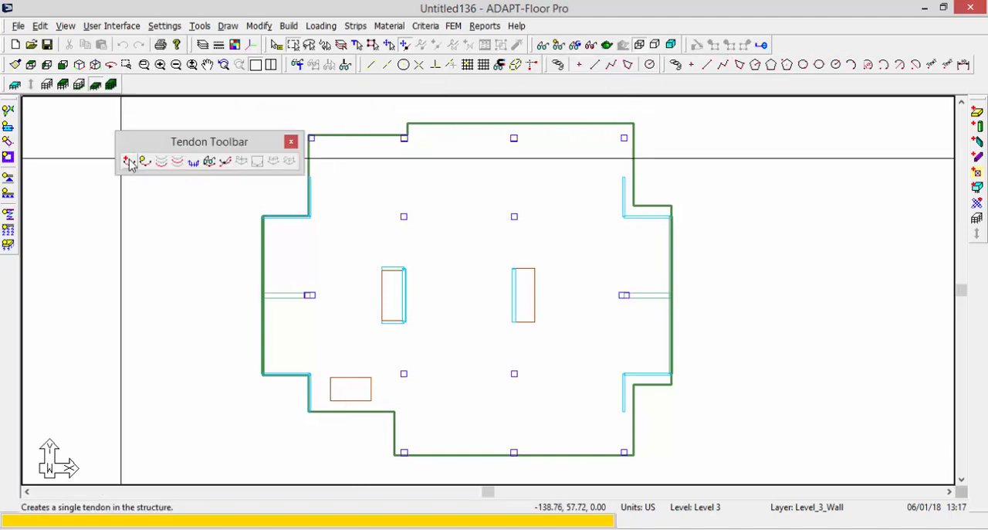
middle_click_drag(309, 207, 364, 221)
scroll(414, 190, "up", 2)
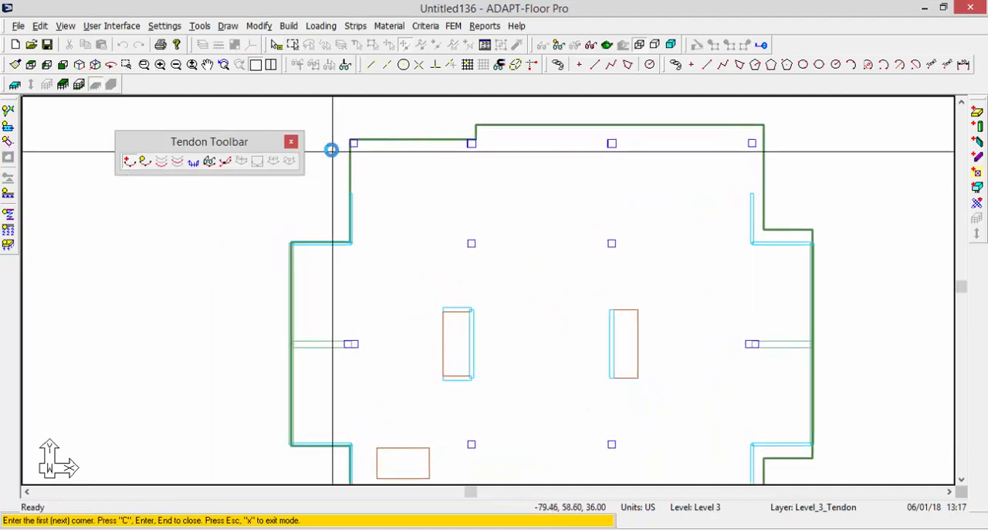
scroll(332, 150, "up", 5)
scroll(584, 165, "down", 2)
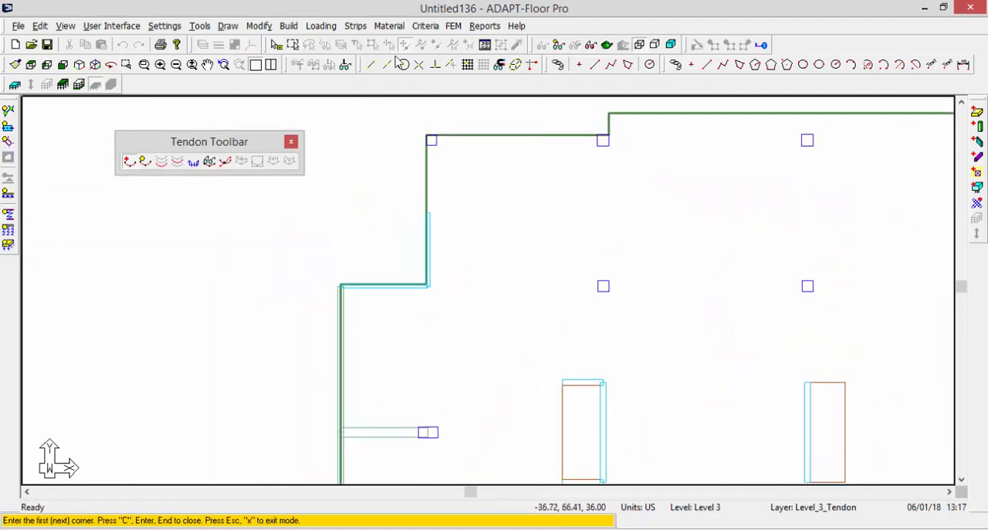
Undock the snap tools over the drawing area and turn on snapping to the nearest point.
left_click_drag(359, 68, 106, 224)
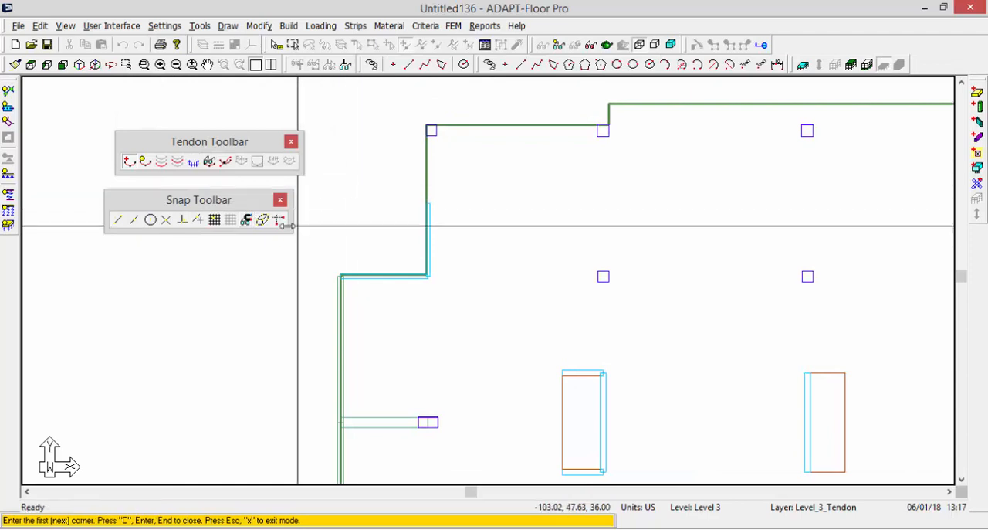
left_click(200, 221)
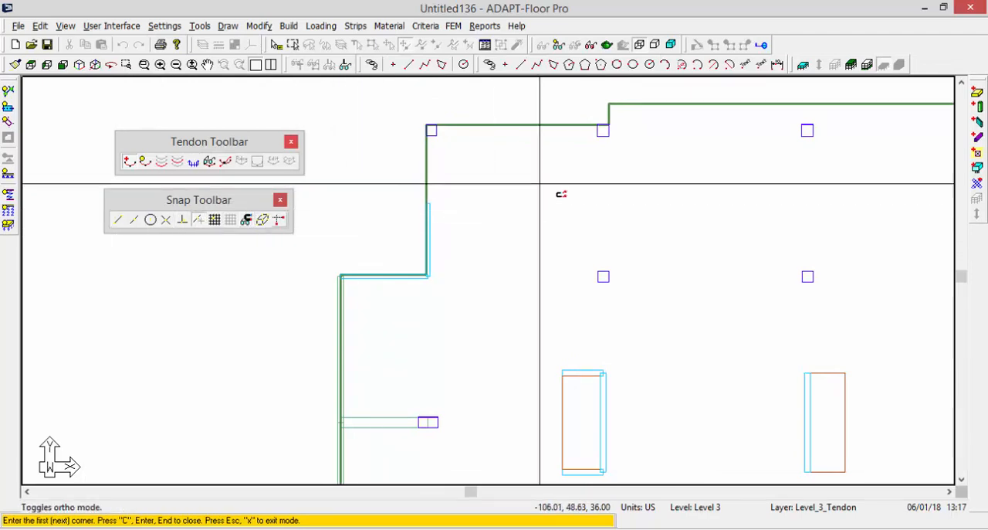
Start the first tendon on the slab's top edge at the upper-left corner column, and turn on ortho mode.
middle_click_drag(517, 111, 446, 129)
scroll(446, 128, "down", 3)
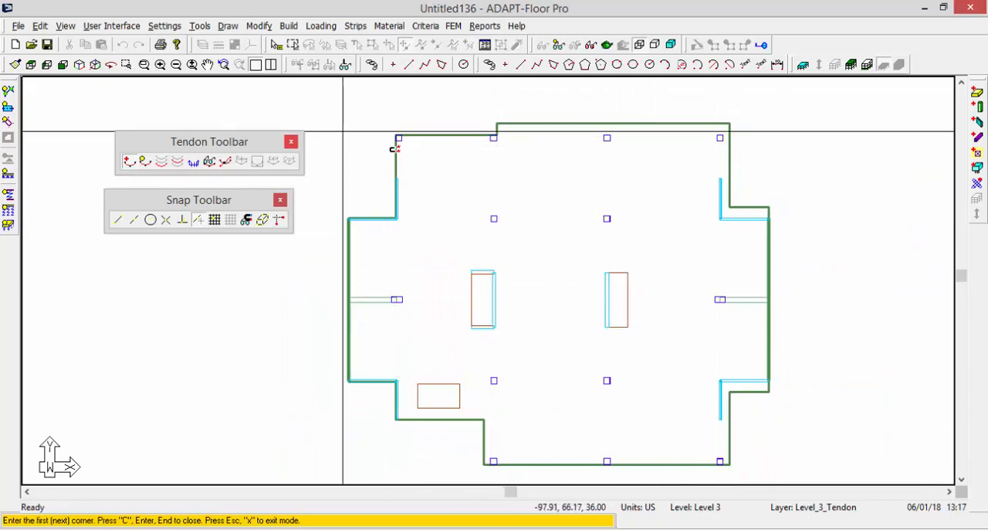
scroll(396, 145, "up", 2)
scroll(392, 144, "up", 2)
scroll(448, 139, "down", 3)
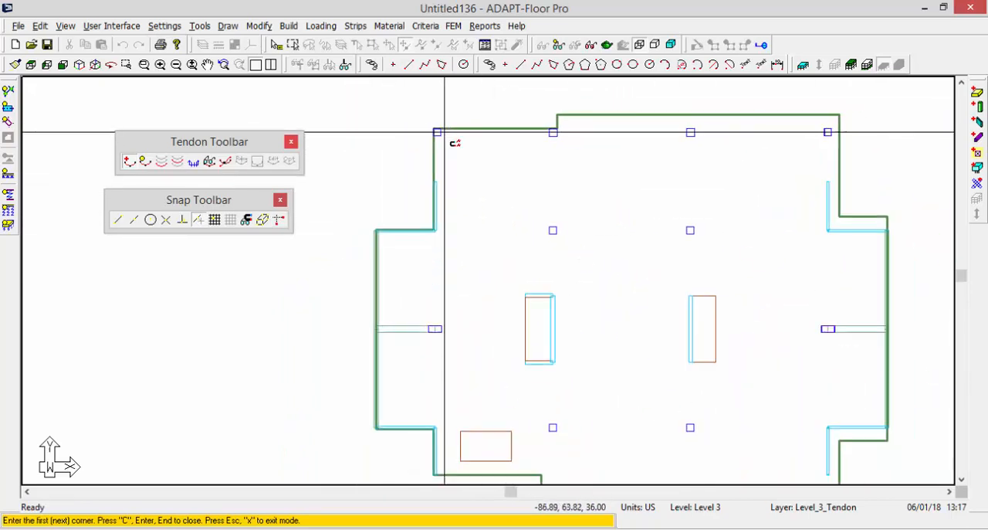
scroll(349, 307, "down", 1)
scroll(362, 278, "up", 2)
scroll(362, 278, "up", 3)
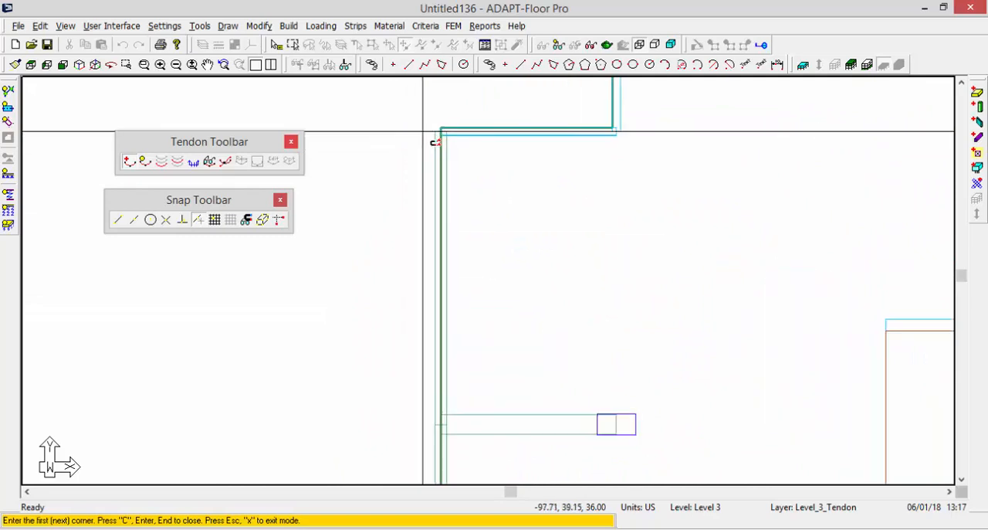
scroll(406, 290, "down", 2)
scroll(407, 290, "down", 2)
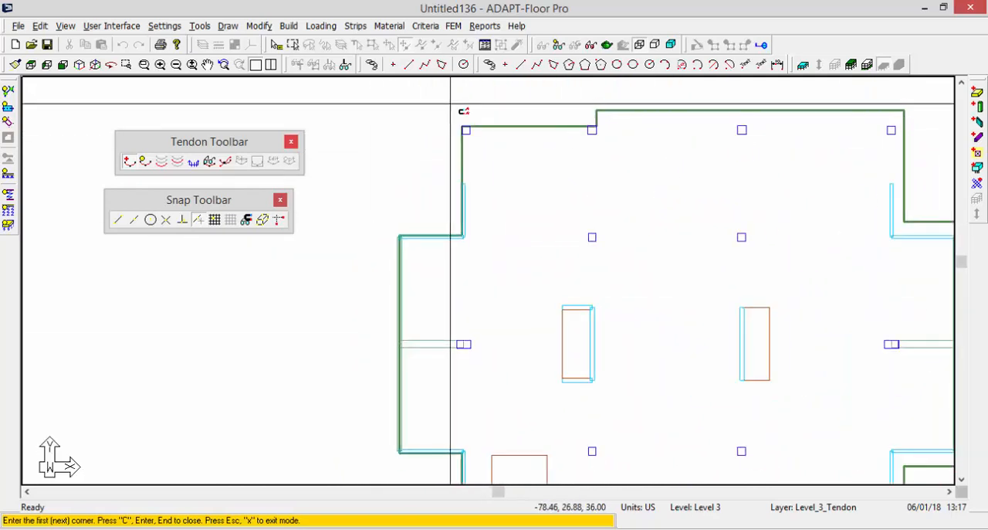
scroll(451, 106, "up", 2)
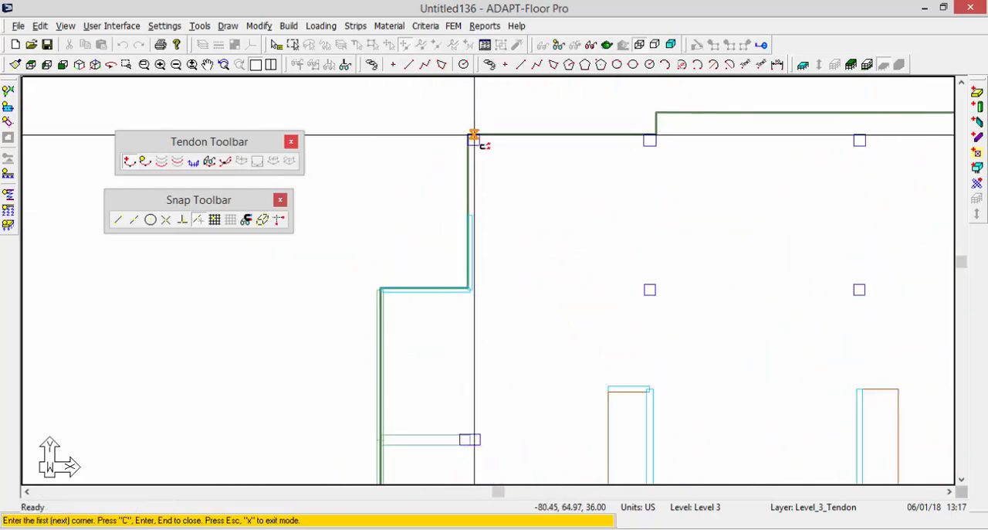
left_click(474, 135)
middle_click_drag(519, 244, 474, 247)
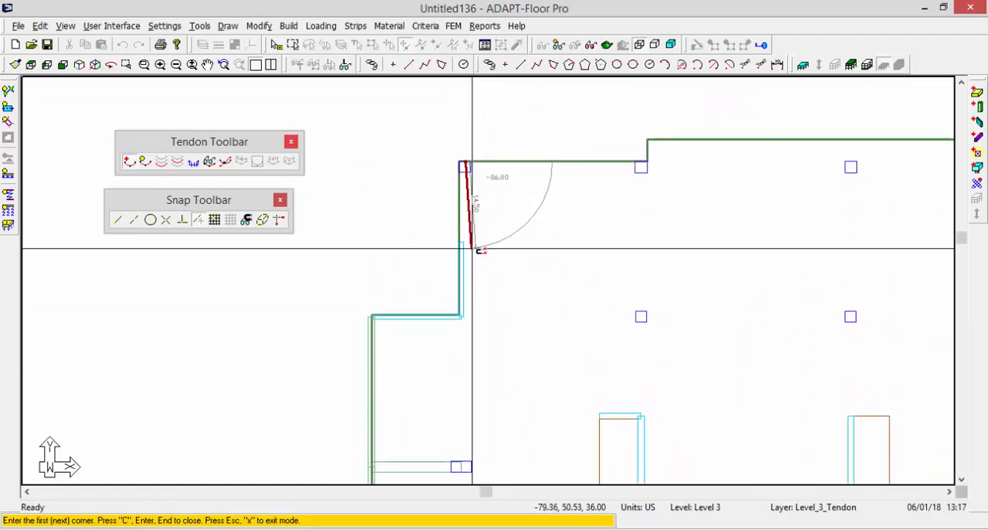
scroll(474, 229, "up", 2)
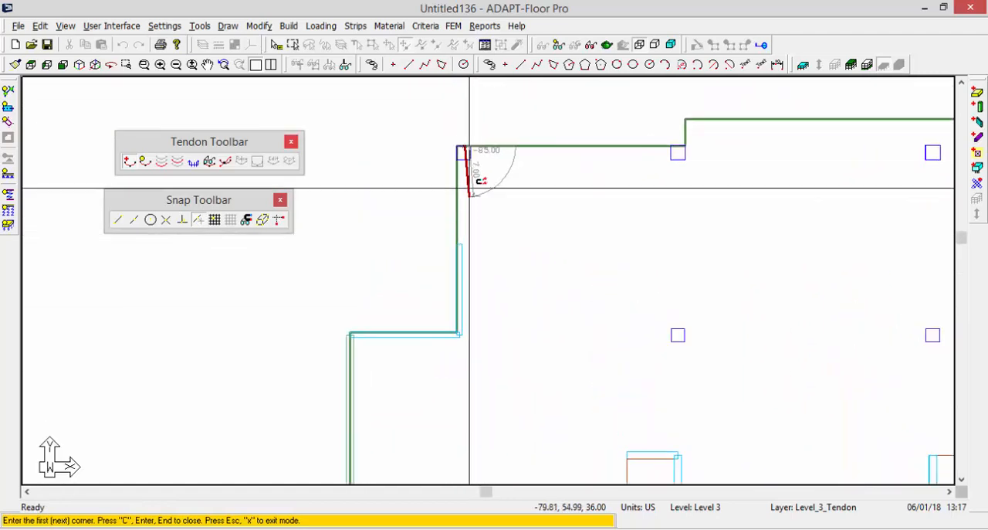
left_click(277, 220)
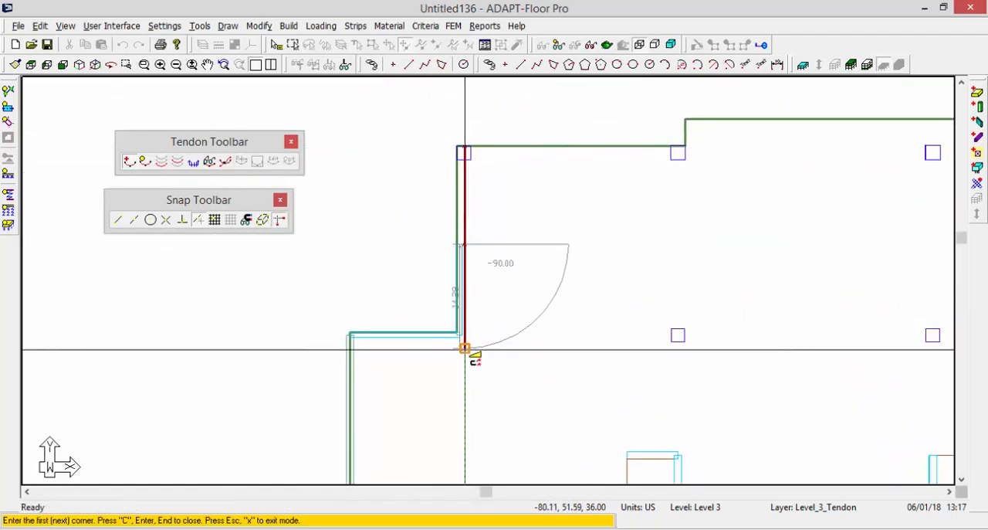
Run the first tendon down through the left-side walls and column, ending perpendicular to the slab's lower edge, and finish it.
middle_click_drag(467, 413, 500, 253)
scroll(486, 360, "down", 5)
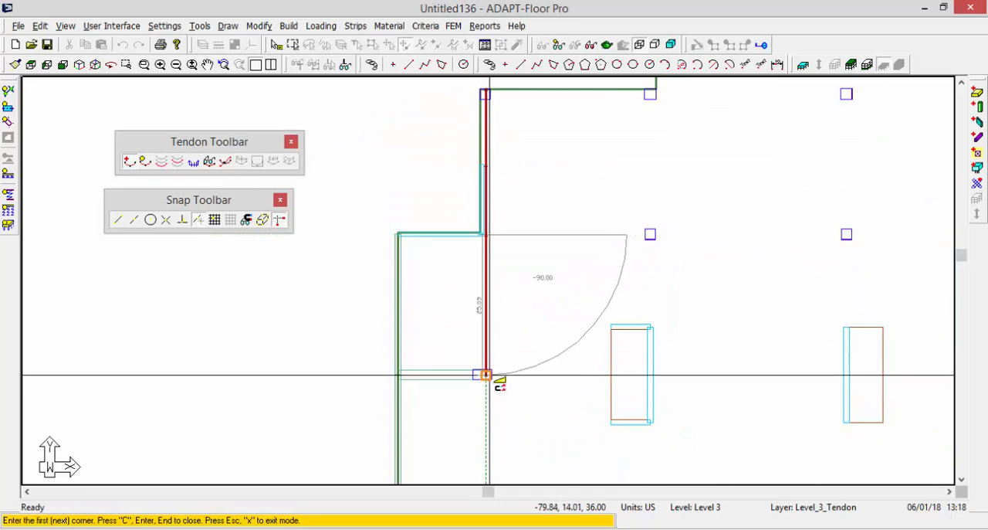
middle_click_drag(534, 439, 521, 268)
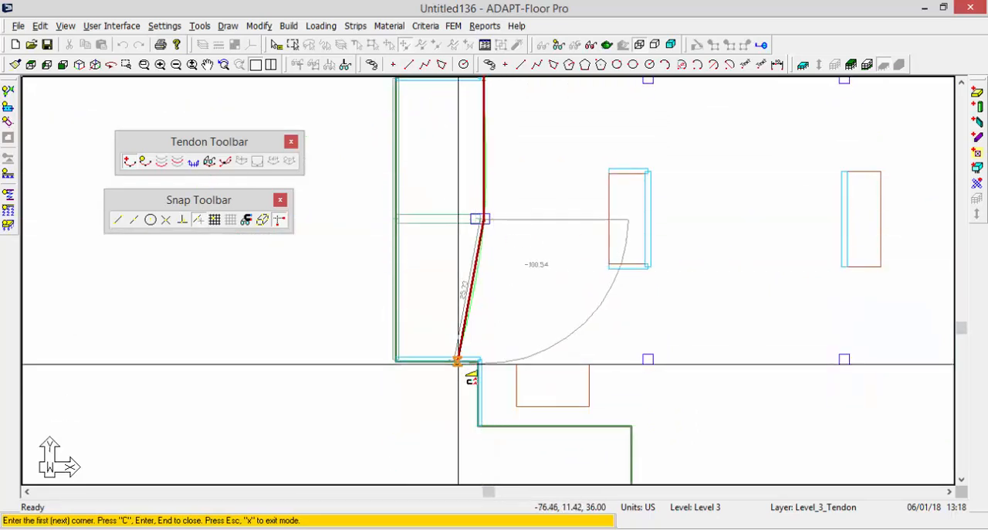
scroll(464, 361, "up", 4)
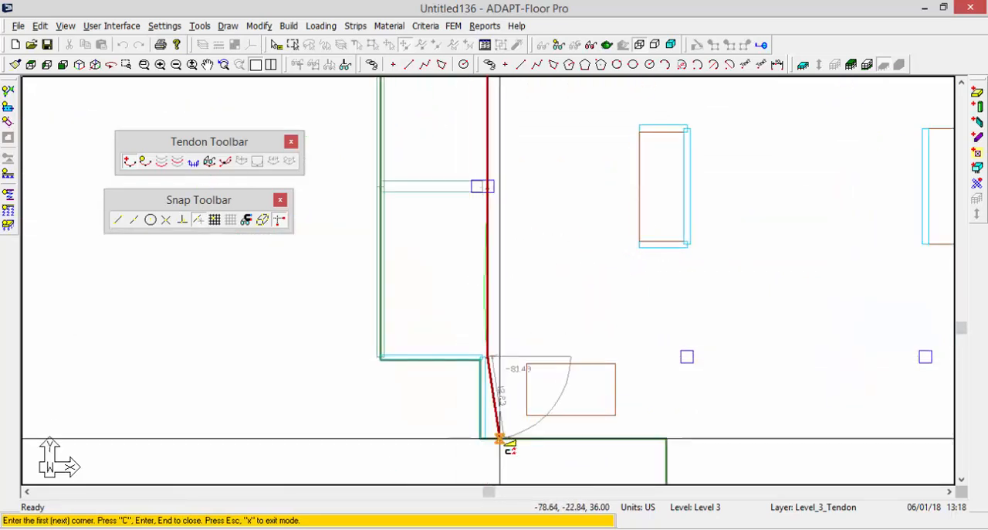
left_click(487, 356)
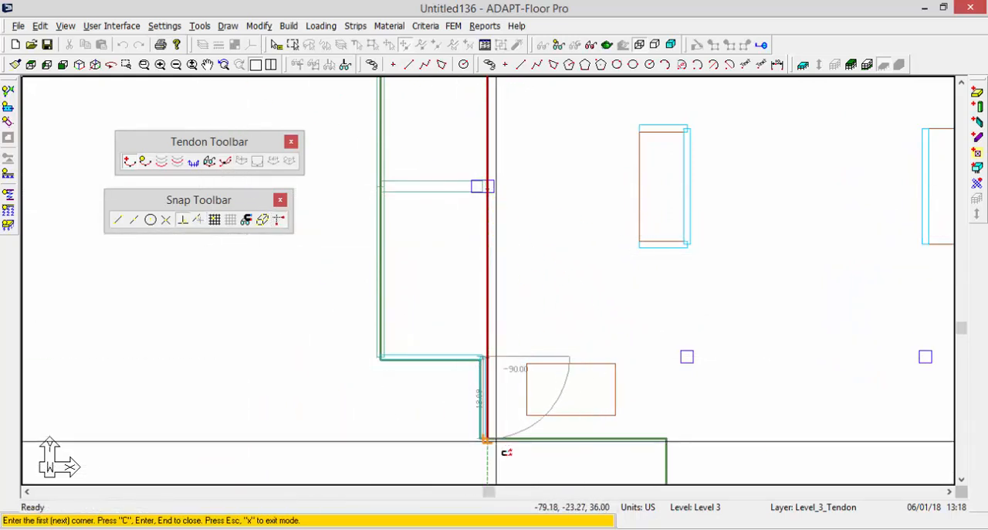
scroll(441, 397, "down", 4)
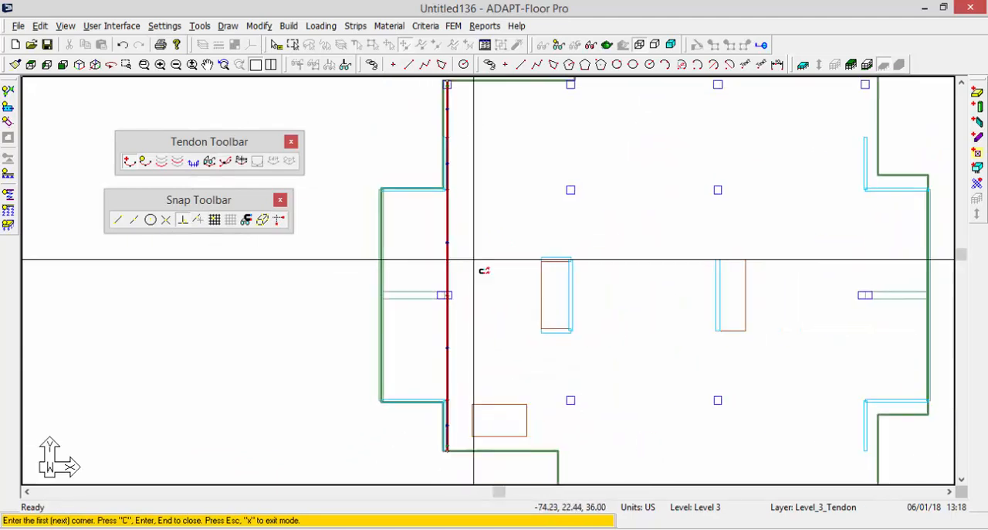
Start a second tendon on the slab's top edge at the second column line, passing the column below and both ends of the core wall.
scroll(529, 151, "up", 4)
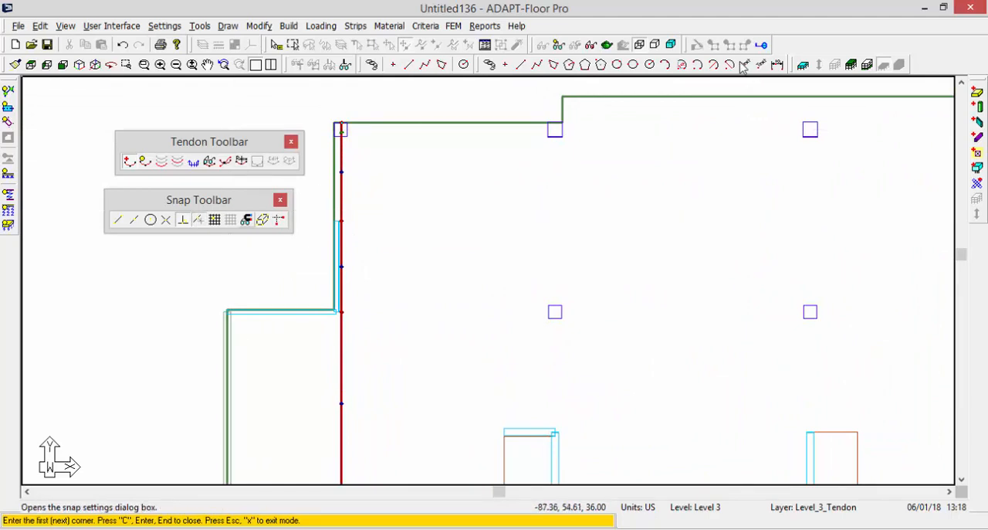
left_click(550, 122)
middle_click_drag(536, 153, 543, 75)
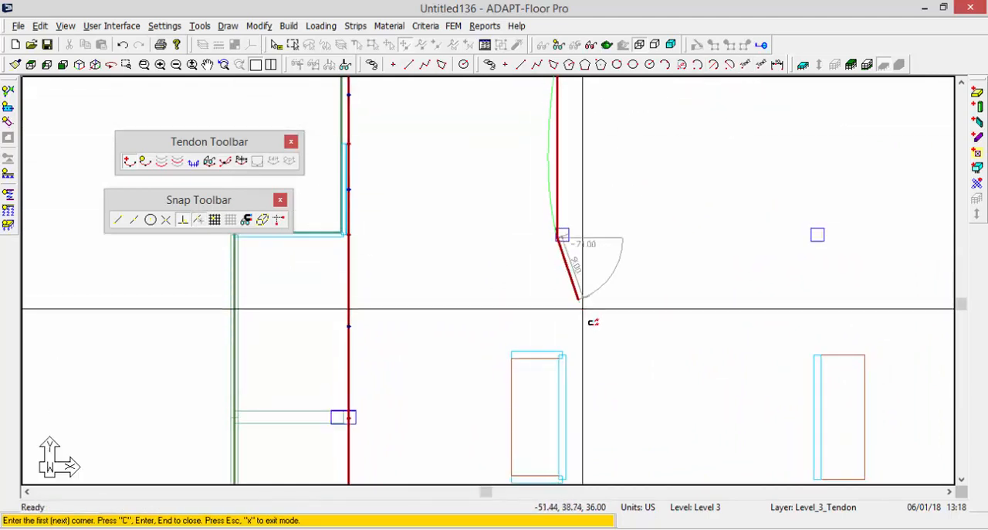
middle_click_drag(579, 305, 549, 199)
middle_click_drag(570, 311, 579, 221)
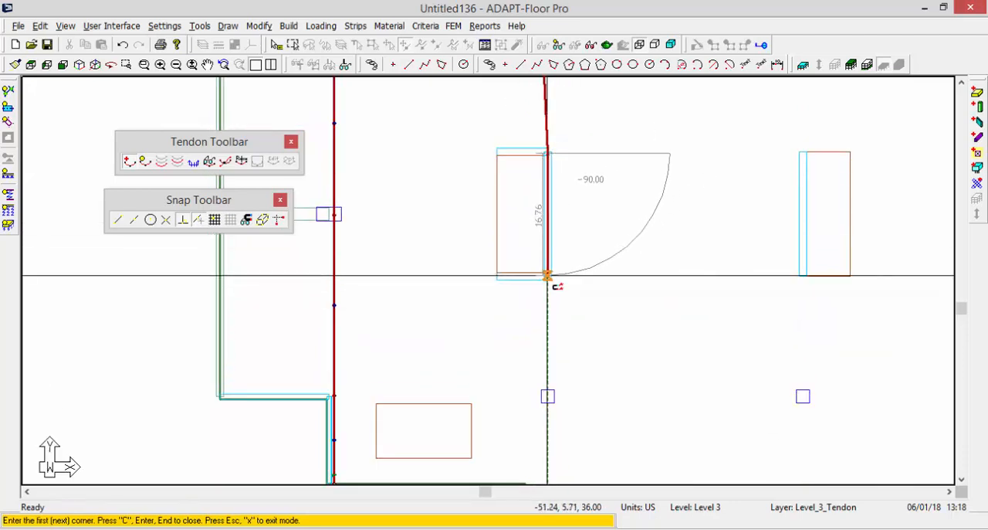
left_click(548, 275)
Continue the second tendon through the column below the core wall to the slab's lower edge, and close it.
middle_click_drag(532, 348, 530, 304)
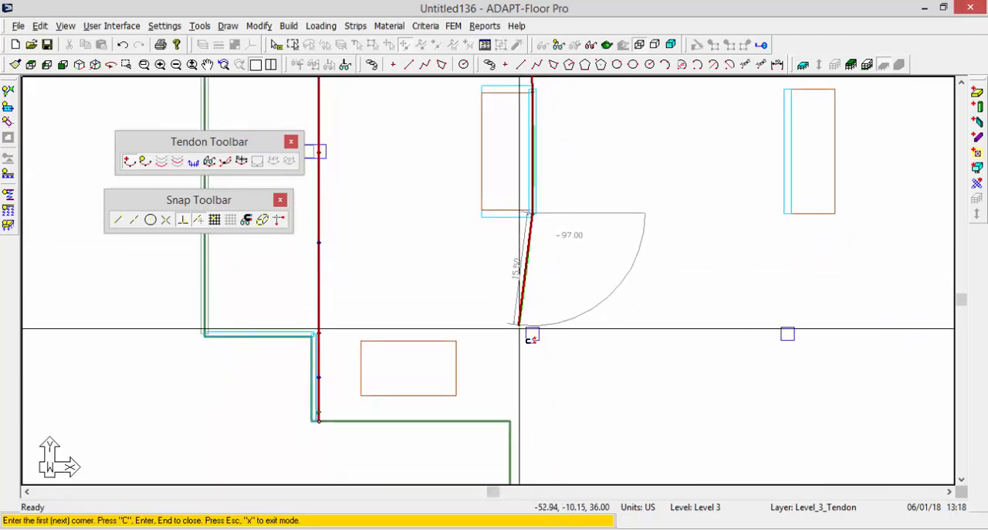
left_click(533, 334)
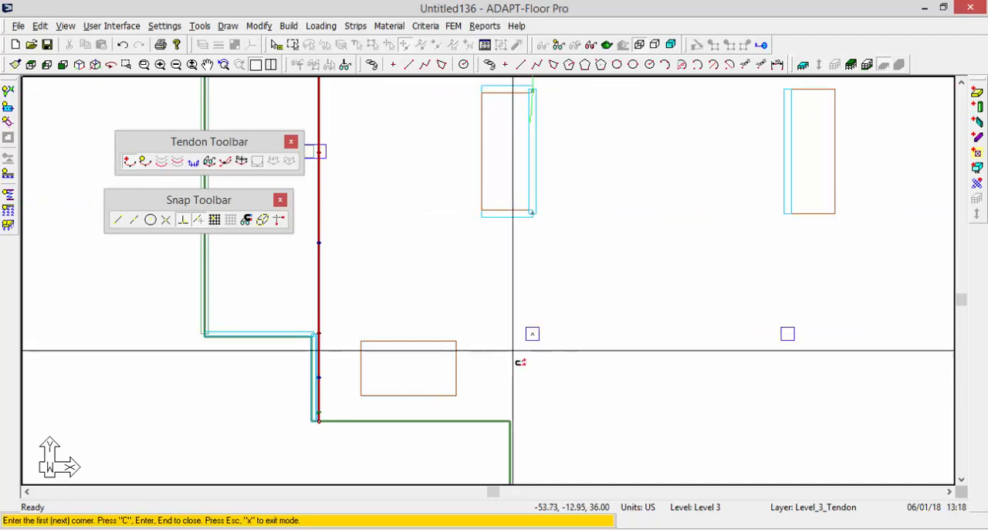
middle_click_drag(525, 358, 559, 272)
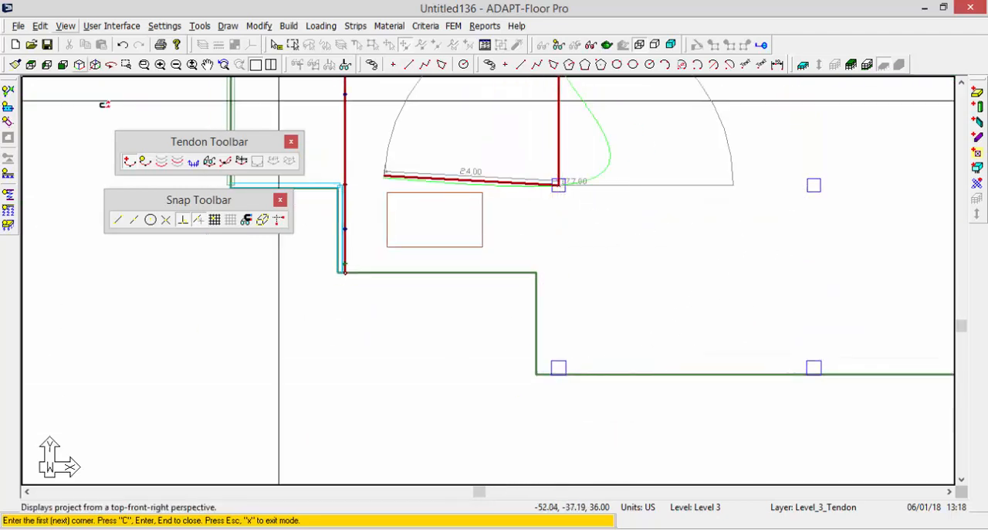
left_click(558, 375)
key("c")
Leave tendon creation, select the second tendon and move its upper vertices onto the column line.
middle_click_drag(626, 221, 588, 304)
scroll(364, 466, "down", 6)
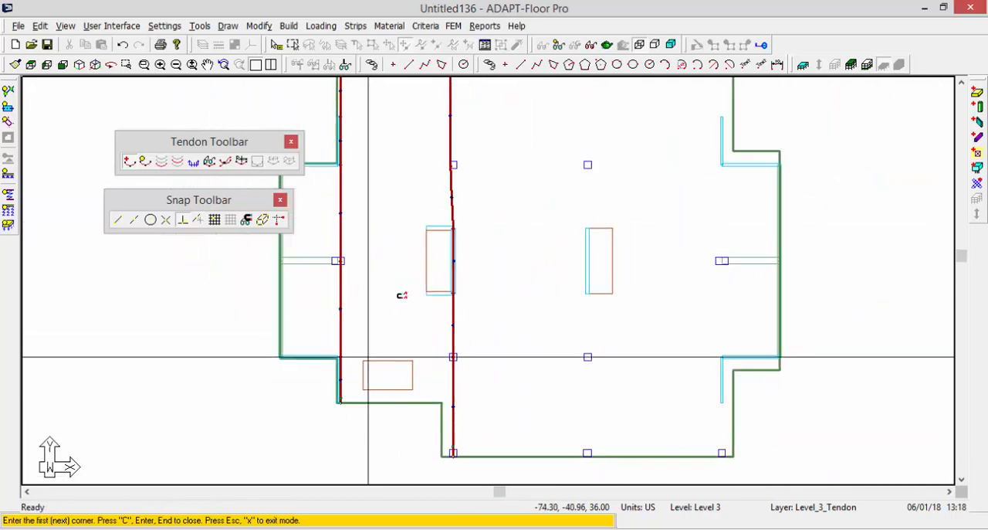
middle_click_drag(437, 251, 569, 370)
scroll(580, 327, "up", 5)
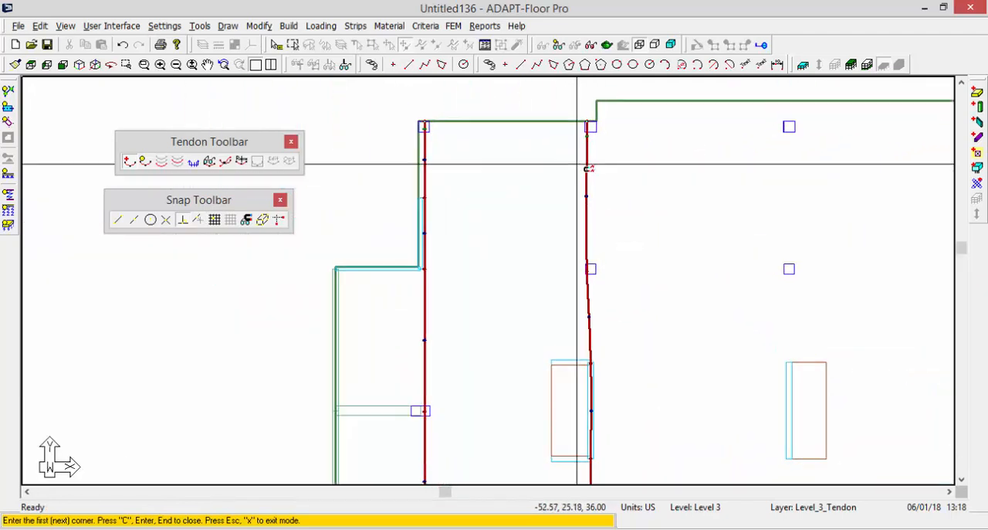
key("Escape")
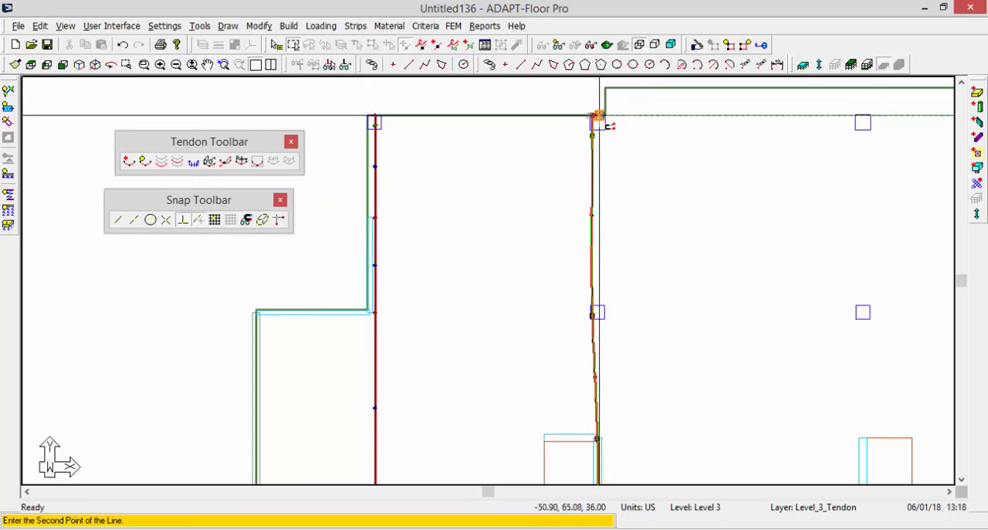
left_click(600, 115)
middle_click_drag(549, 234, 556, 200)
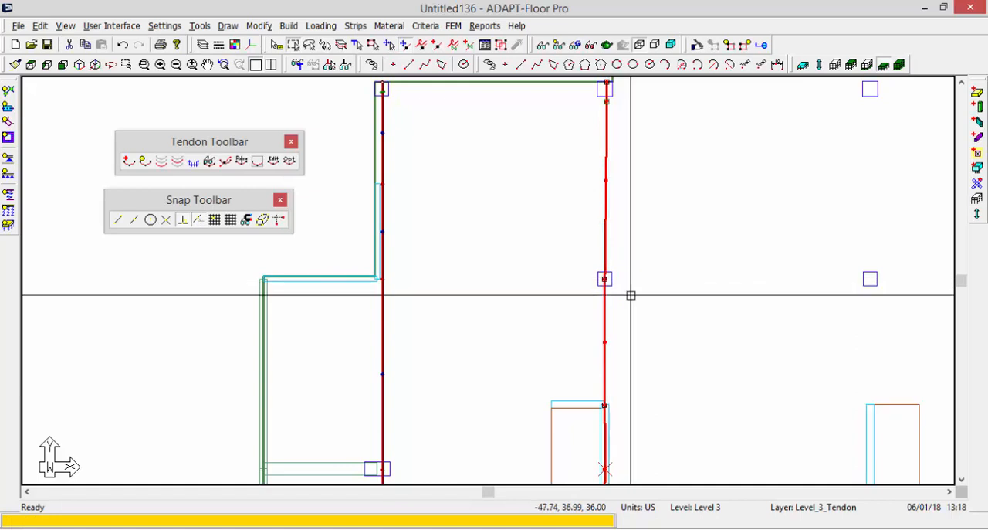
Start a third tendon on the slab's top edge just left of the second one, with its next point beside the column below.
scroll(461, 213, "down", 1)
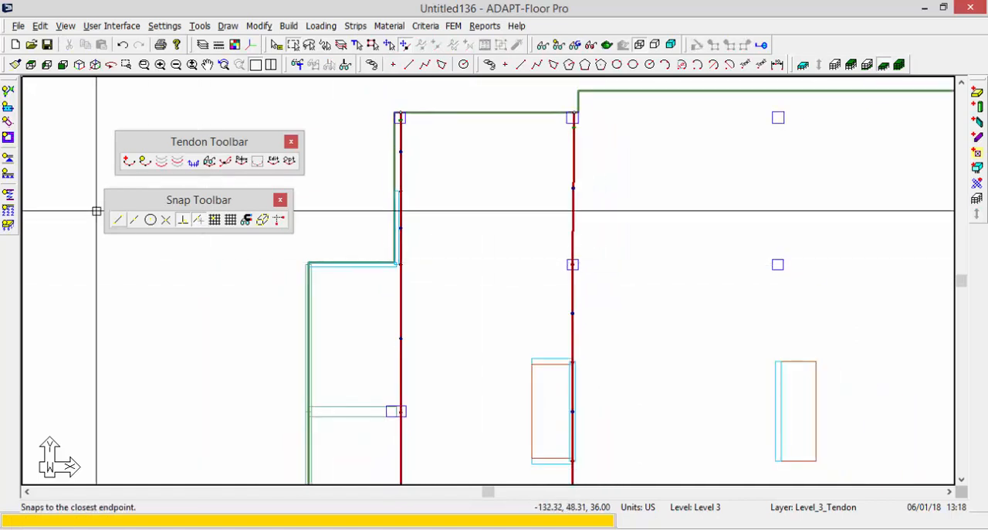
left_click(128, 164)
middle_click_drag(533, 236, 544, 172)
scroll(575, 263, "down", 1)
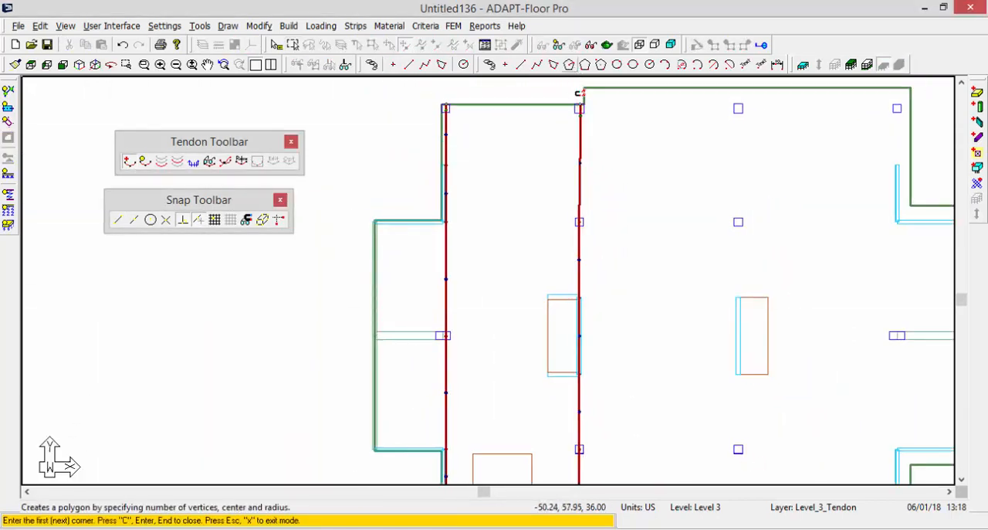
scroll(579, 93, "down", 1)
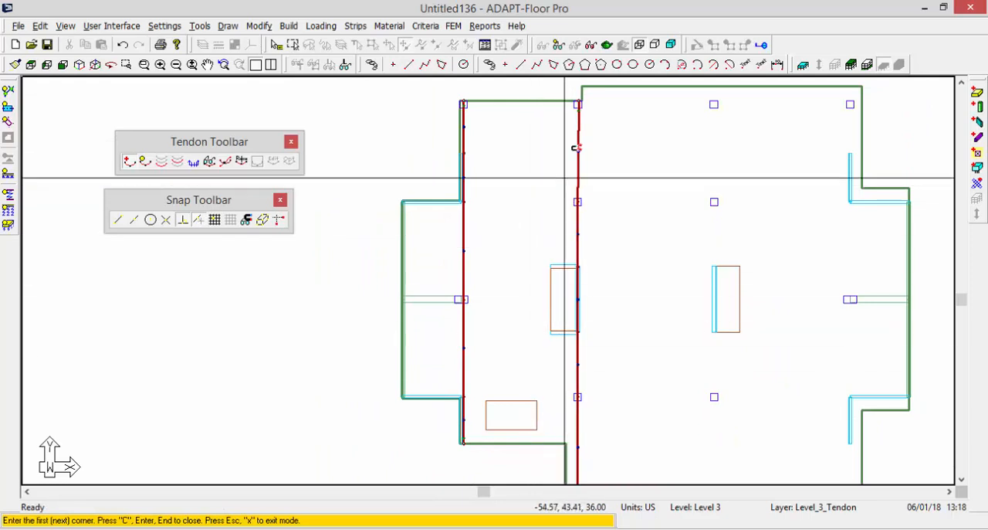
scroll(578, 116, "up", 3)
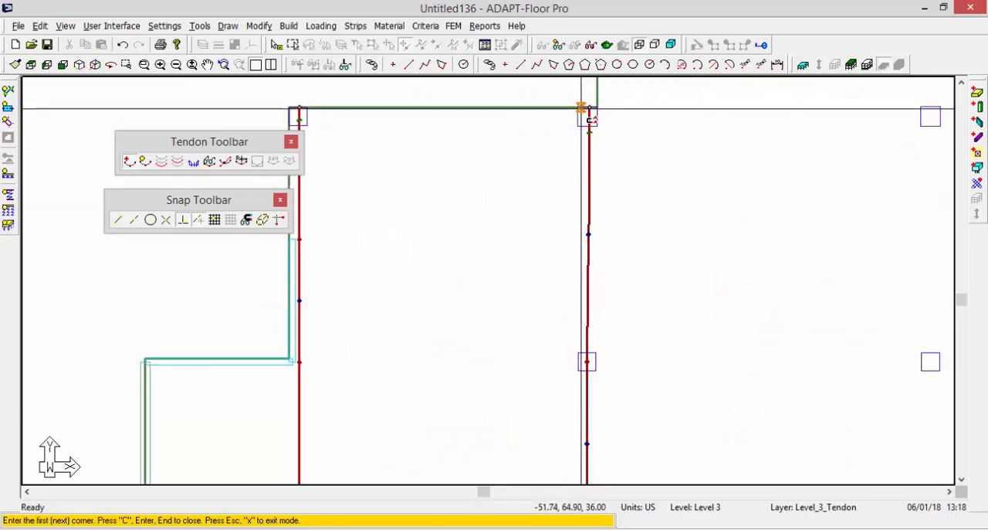
left_click(588, 108)
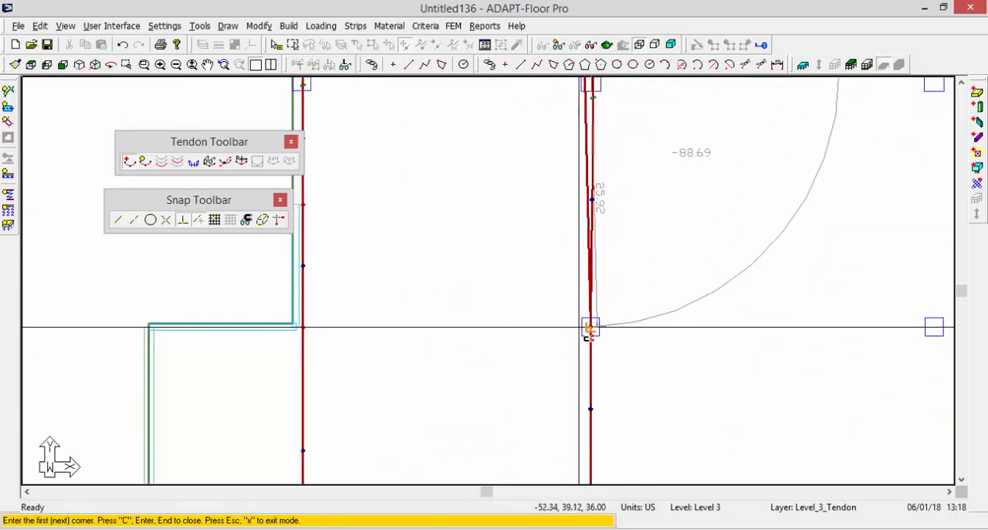
left_click(578, 327)
middle_click_drag(534, 439, 583, 162)
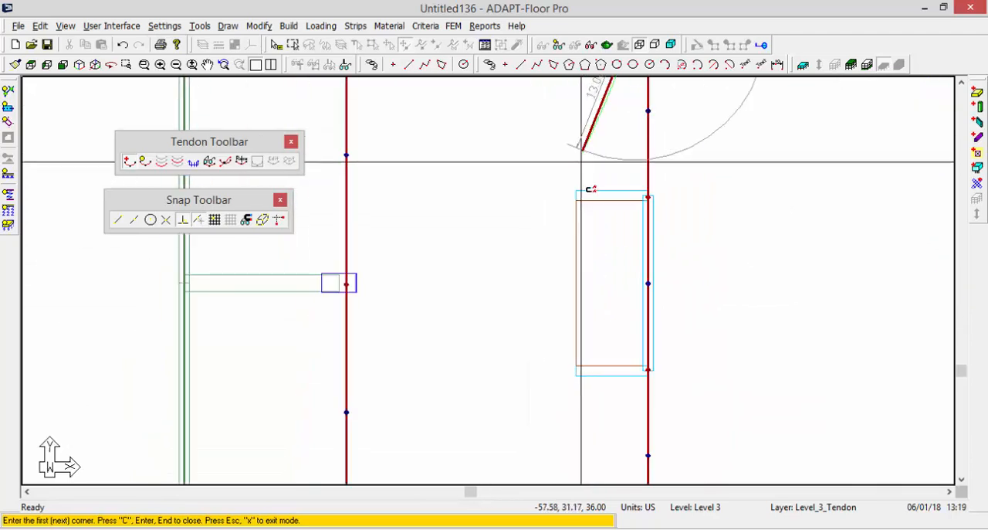
Continue the third tendon past the core wall and beside the lower column to the slab's lower edge, and close it.
scroll(562, 232, "down", 2)
scroll(569, 227, "down", 2)
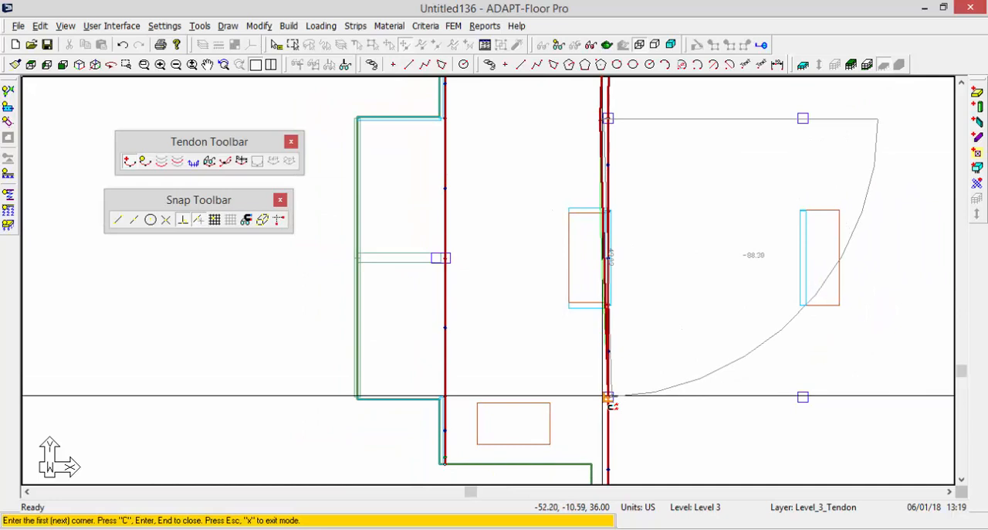
left_click(600, 398)
middle_click_drag(574, 281, 609, 97)
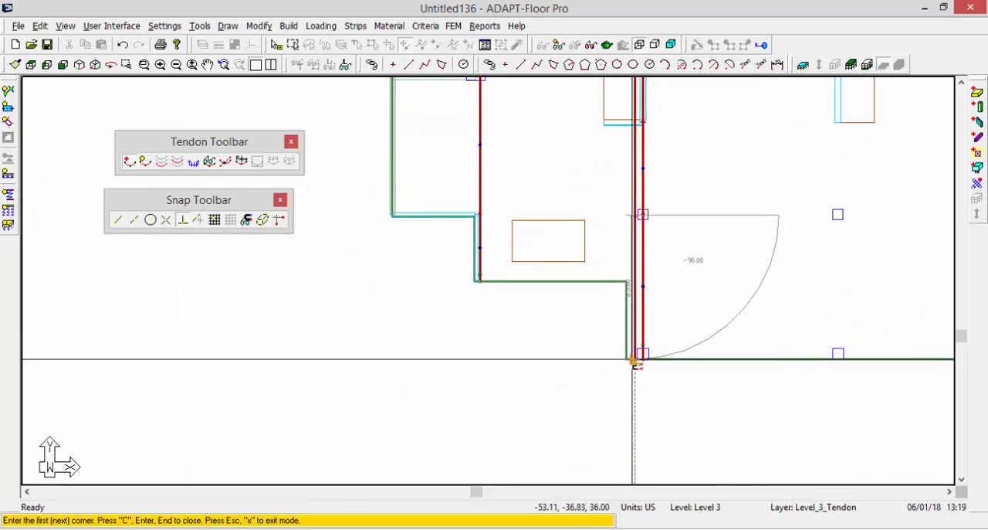
left_click(634, 361)
key("c")
Leave tendon creation and insert swerve points on the third tendon above and below the core wall.
middle_click_drag(593, 221, 525, 401)
scroll(584, 100, "up", 2)
right_click(528, 120)
left_click(555, 130)
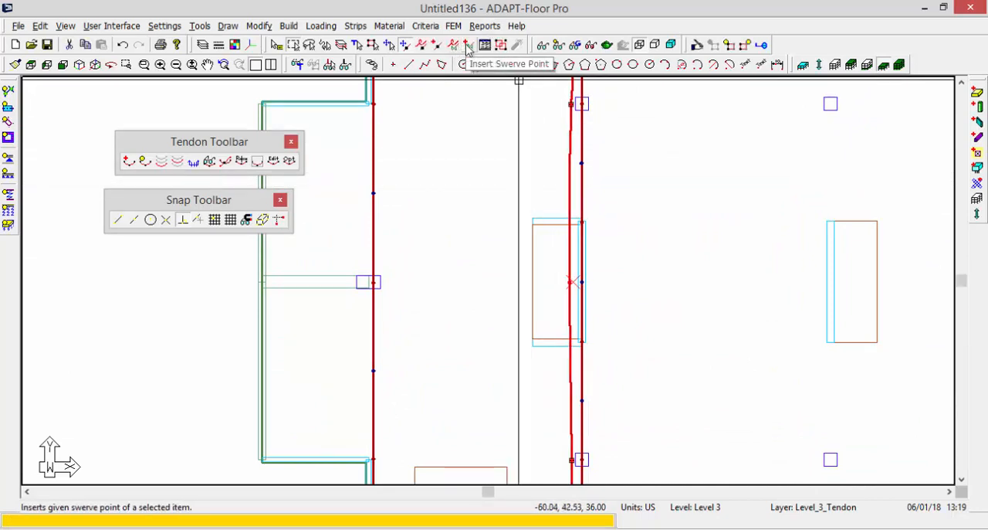
right_click(572, 199)
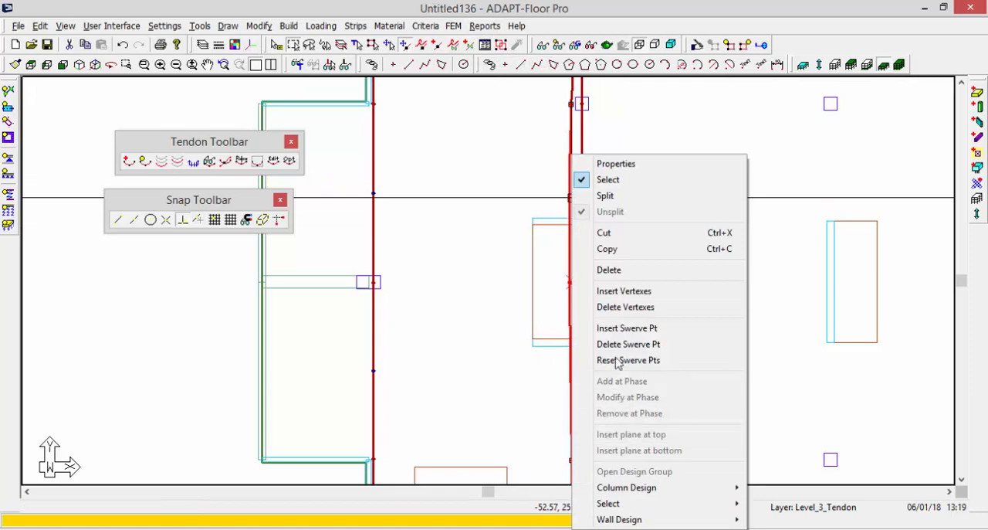
left_click(617, 330)
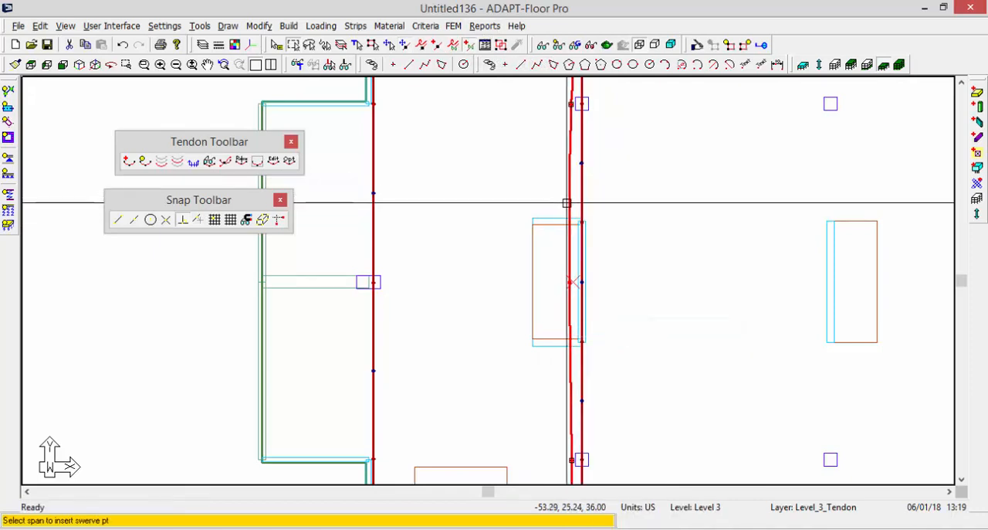
left_click(568, 203)
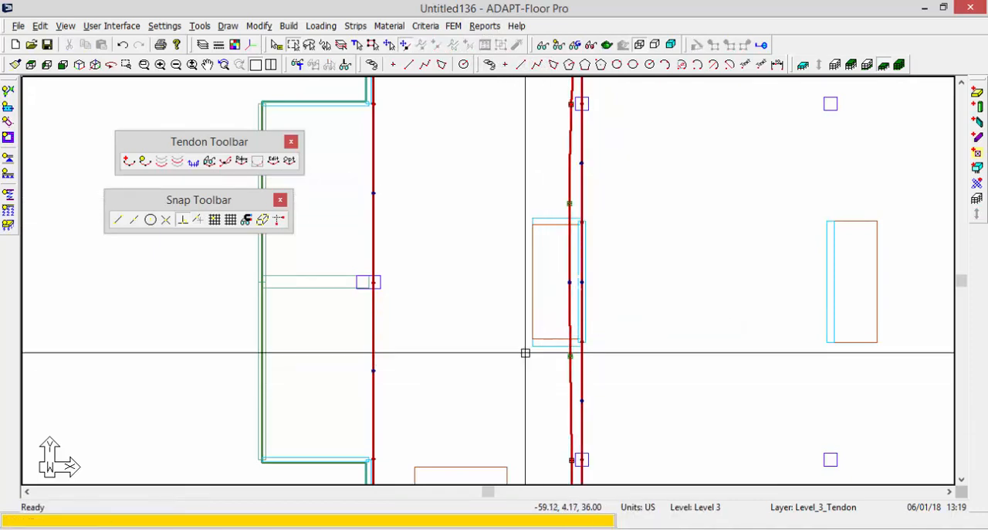
Move the third tendon's upper and lower swerve points left of the core opening so the tendon bows around it.
scroll(567, 199, "up", 2)
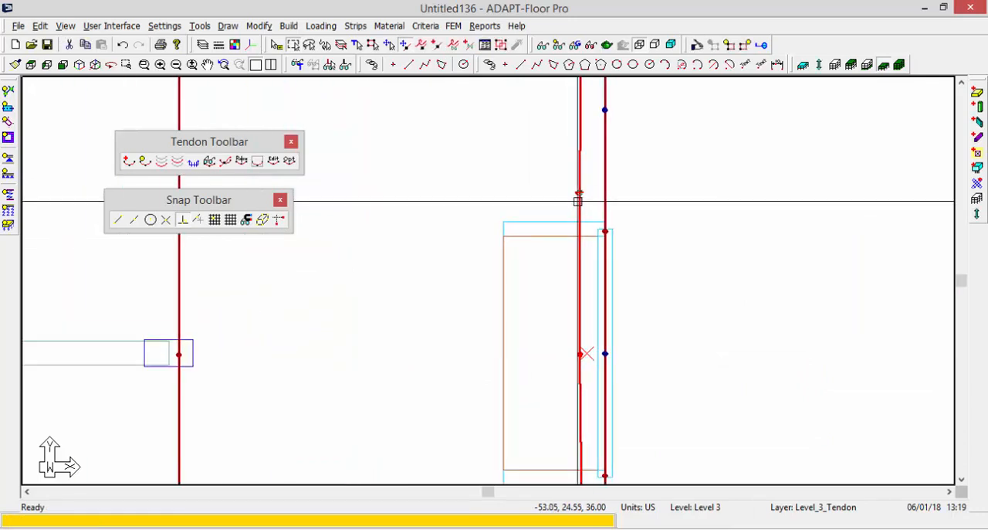
left_click(580, 191)
left_click(500, 201)
middle_click_drag(517, 282, 566, 155)
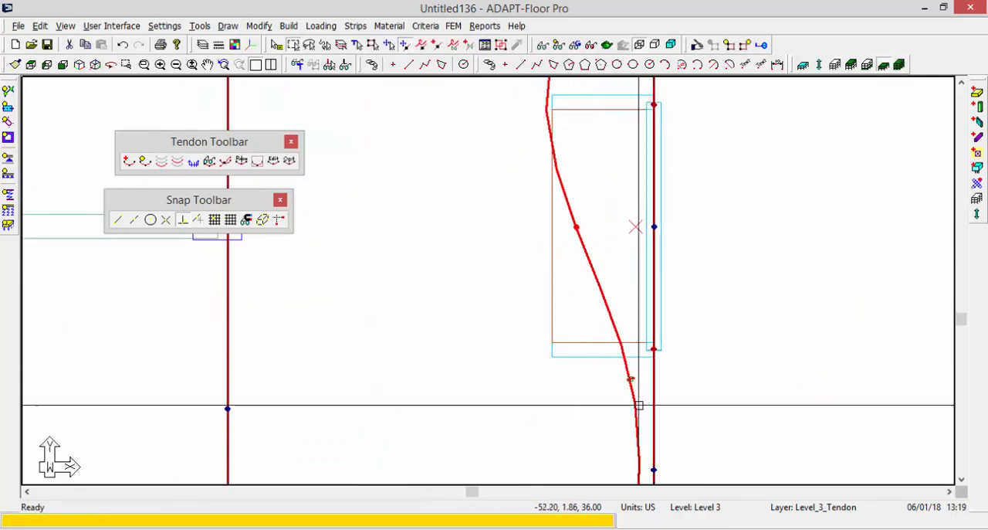
left_click(630, 379)
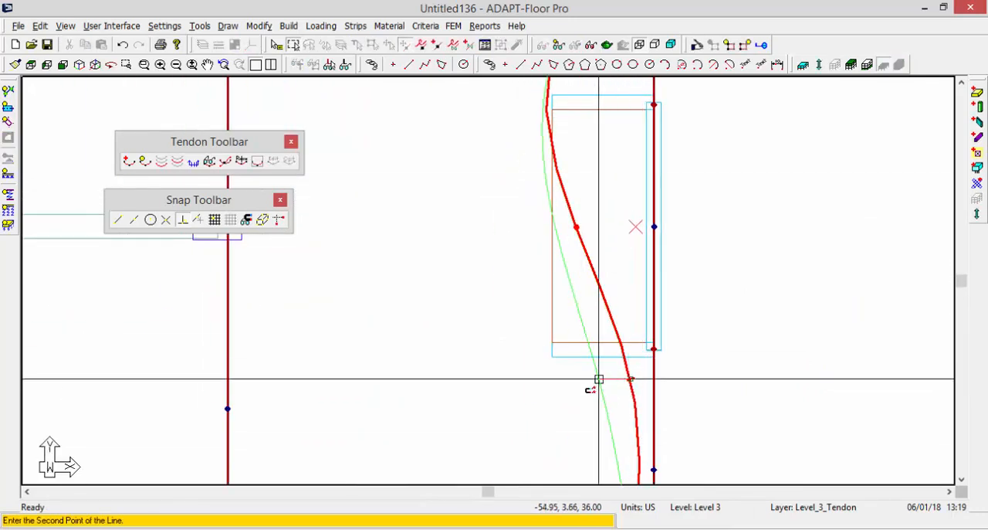
left_click(549, 377)
Examine the curved third tendon across the whole slab and at its upper end by the columns.
scroll(464, 287, "down", 1)
scroll(464, 287, "down", 3)
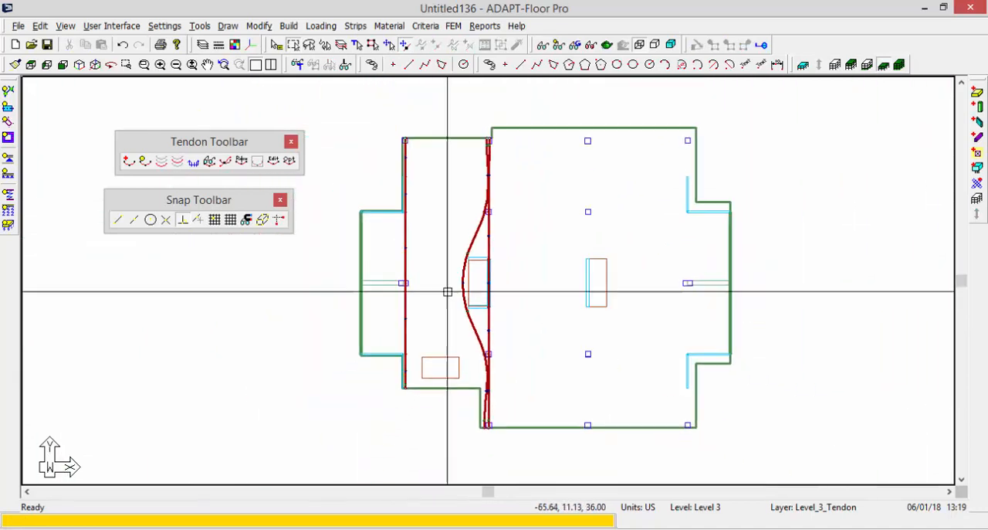
scroll(464, 250, "up", 4)
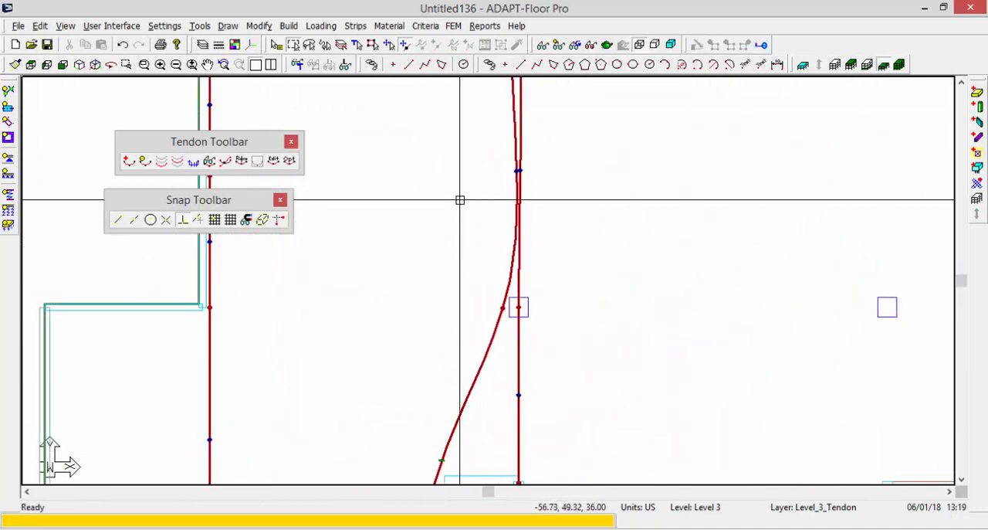
scroll(515, 294, "up", 2)
scroll(507, 172, "down", 2)
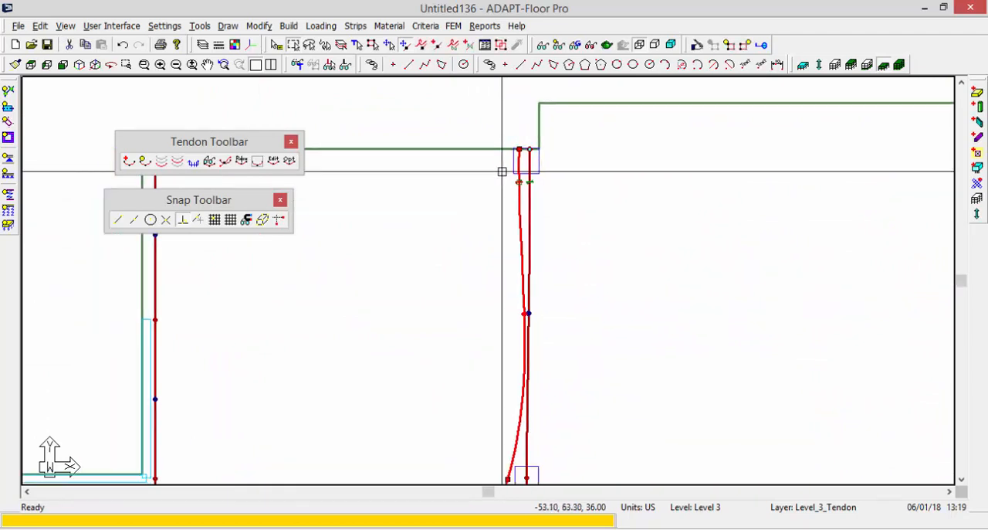
scroll(500, 261, "down", 4)
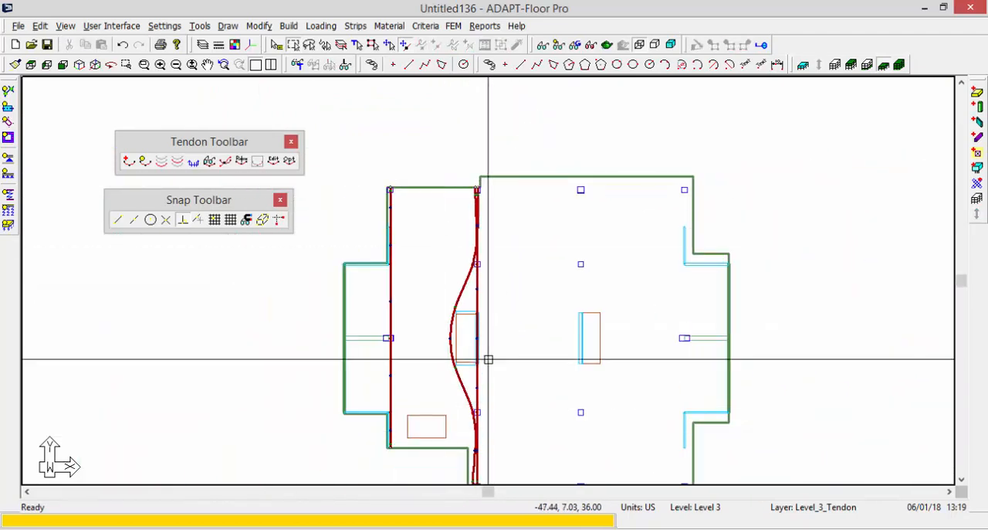
scroll(521, 270, "down", 1)
scroll(559, 289, "up", 1)
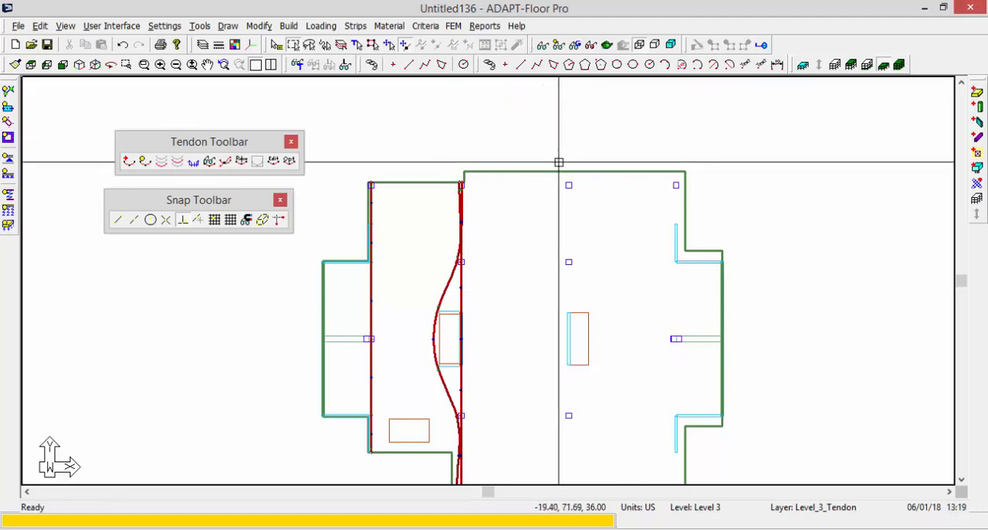
Start a fourth tendon on the slab's top edge just left of the middle column line and run it orthogonally down past the core wall.
middle_click_drag(527, 447, 500, 388)
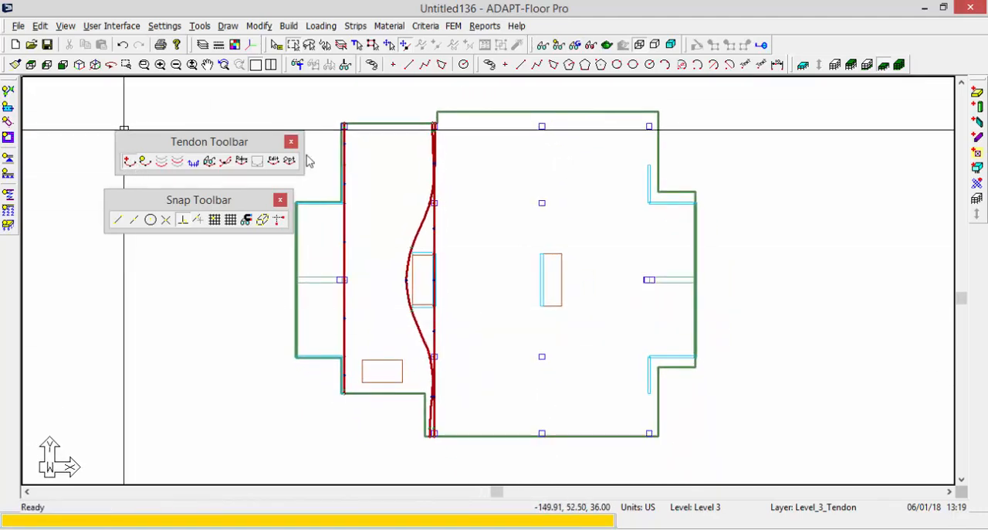
middle_click_drag(581, 189, 548, 196)
scroll(487, 116, "up", 6)
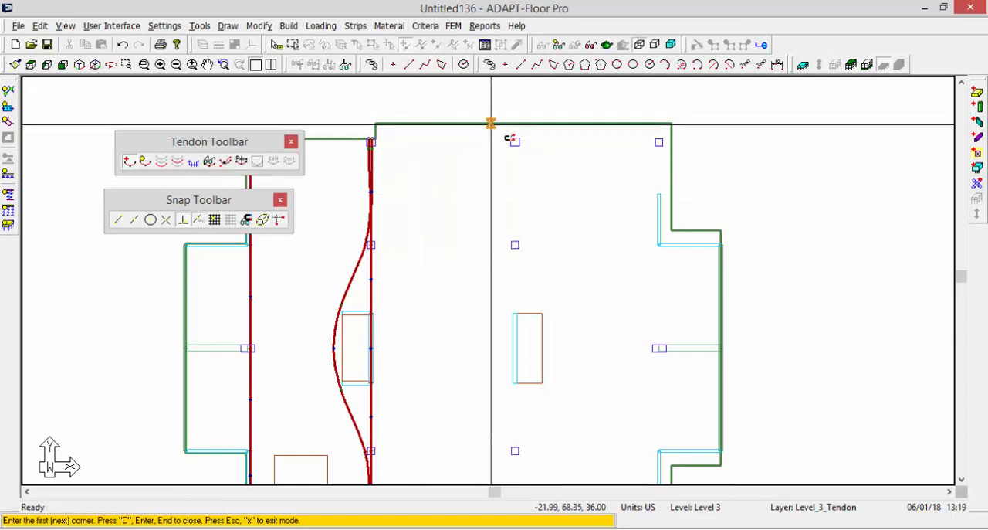
left_click(504, 125)
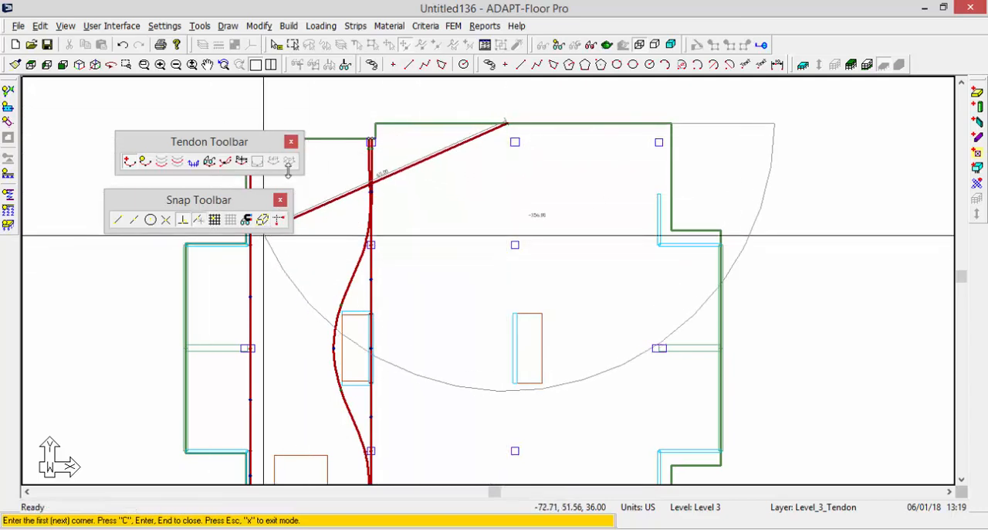
left_click(280, 220)
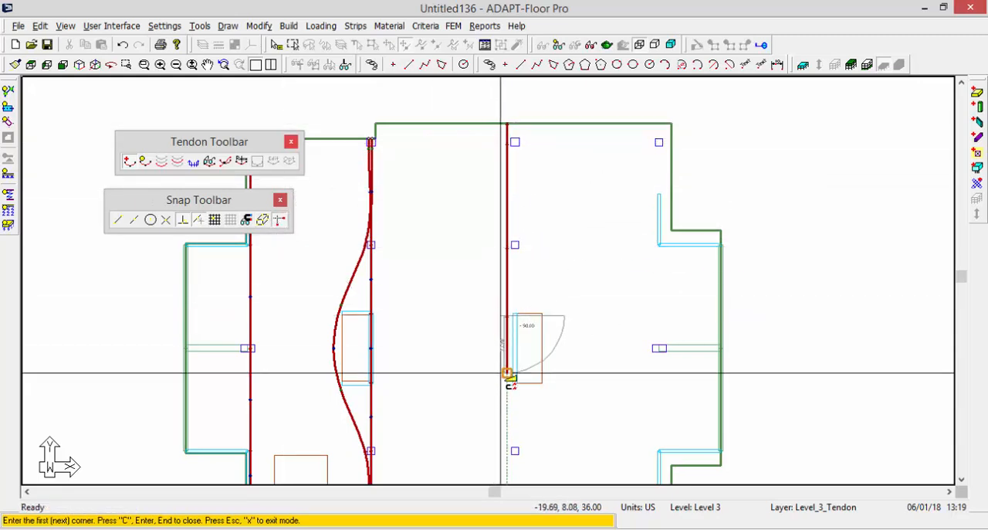
left_click(500, 381)
Continue the fourth tendon beside the lower column to the slab's lower edge with ortho off at the end, and close it.
middle_click_drag(471, 406, 486, 302)
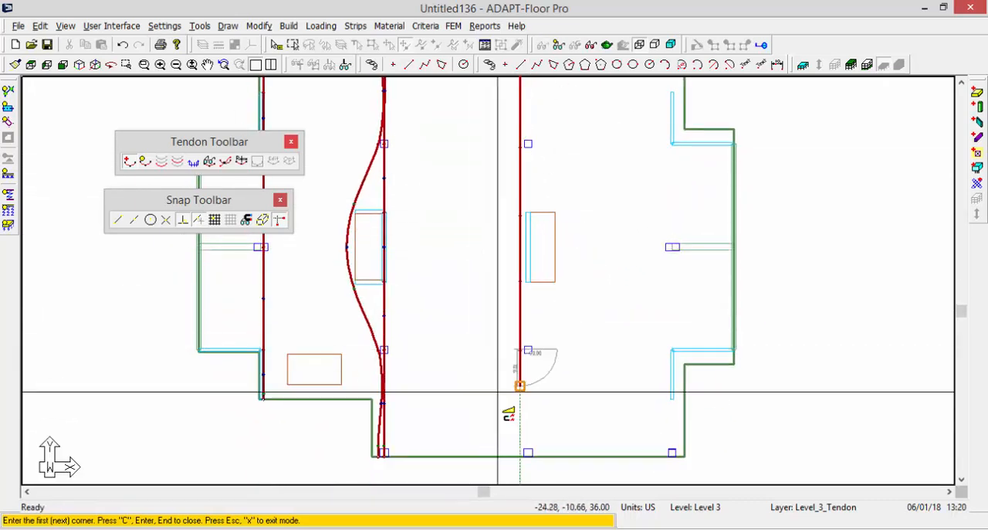
left_click(522, 349)
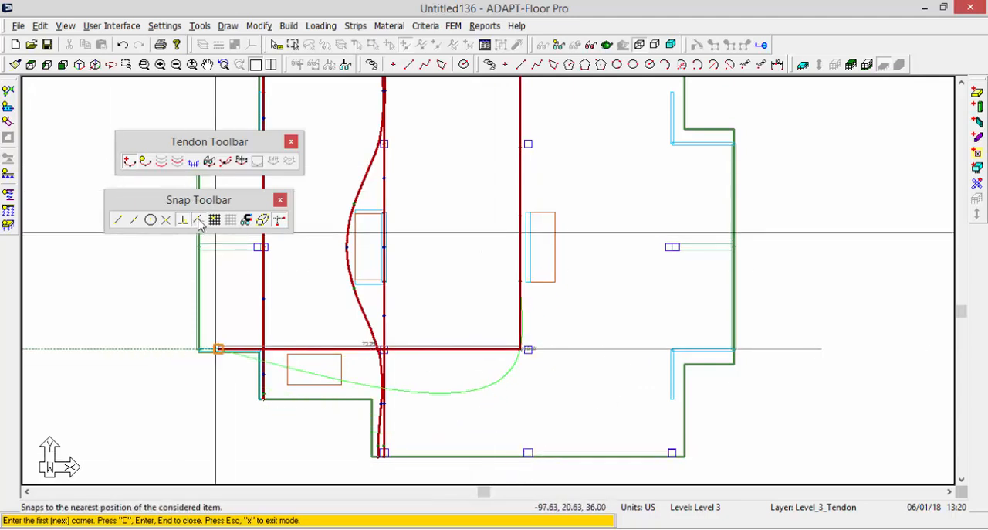
left_click(281, 221)
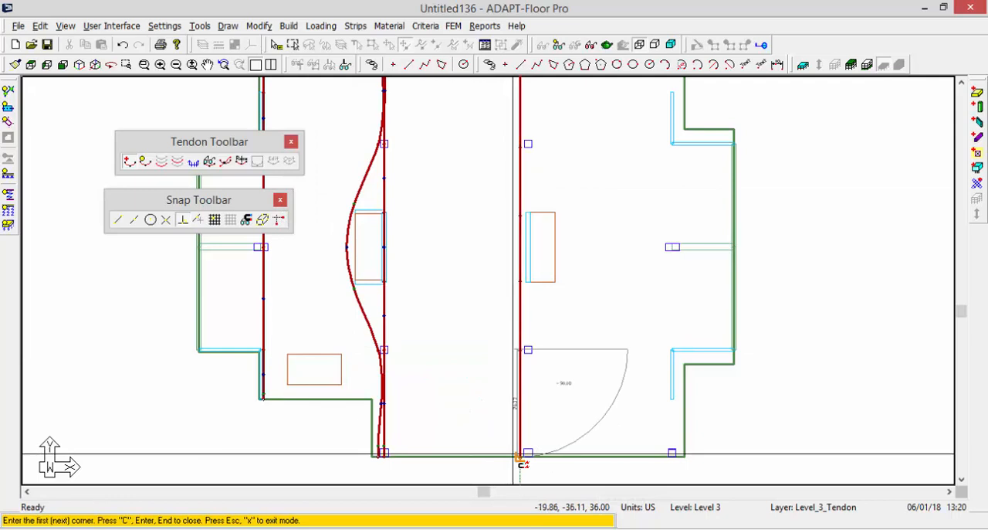
left_click(520, 457)
key("c")
Leave tendon creation and paste a copy of the fourth tendon on the slab's top edge just right of the middle column line.
middle_click_drag(579, 338, 589, 446)
scroll(588, 446, "down", 1)
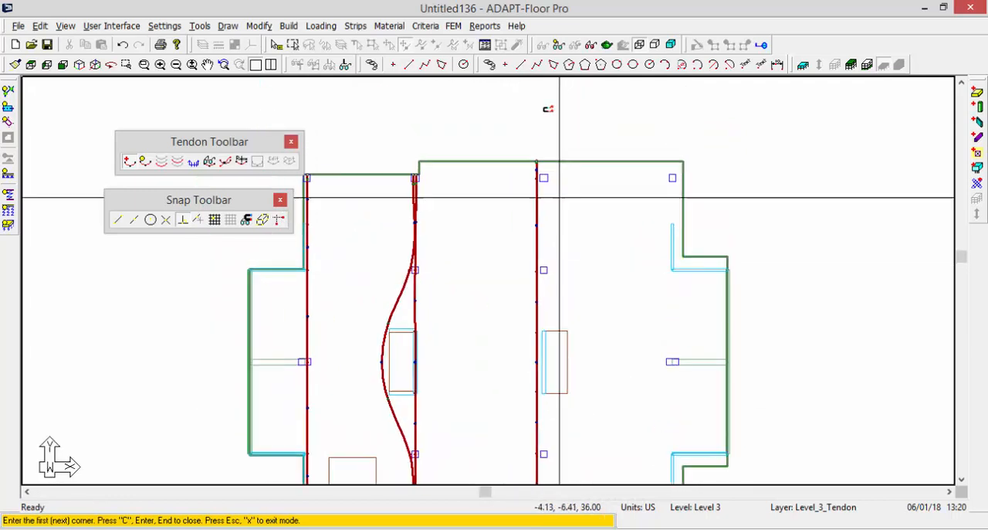
scroll(545, 137, "up", 3)
scroll(544, 165, "down", 2)
key("Escape")
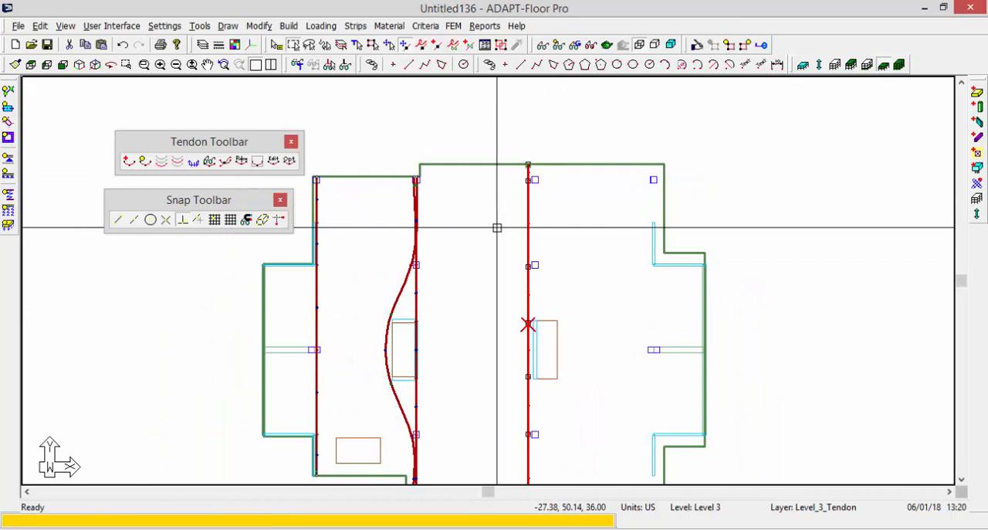
key("ctrl+v")
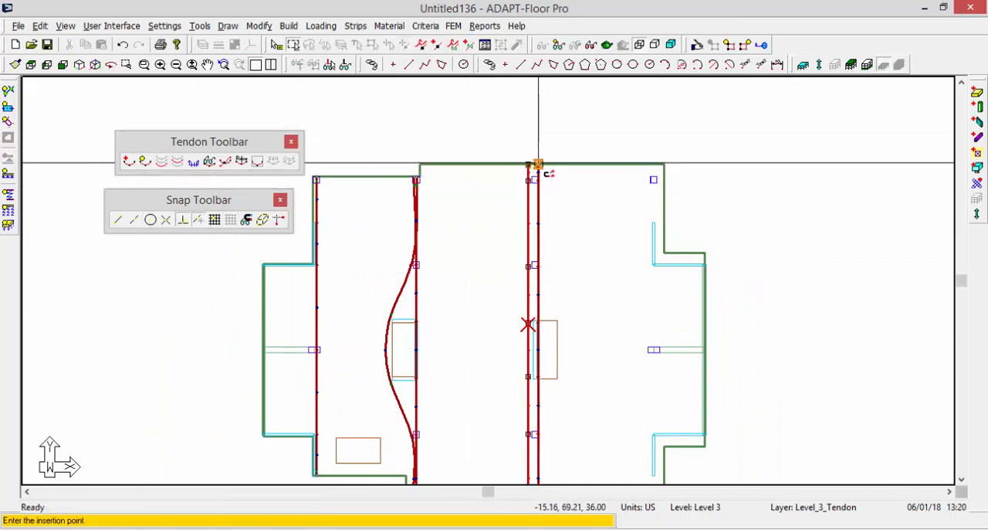
left_click(538, 163)
key("Escape")
middle_click_drag(543, 286, 536, 241)
Replace the copied tendon's two vertices at the core wall with swerve points above and below the wall.
scroll(533, 249, "up", 4)
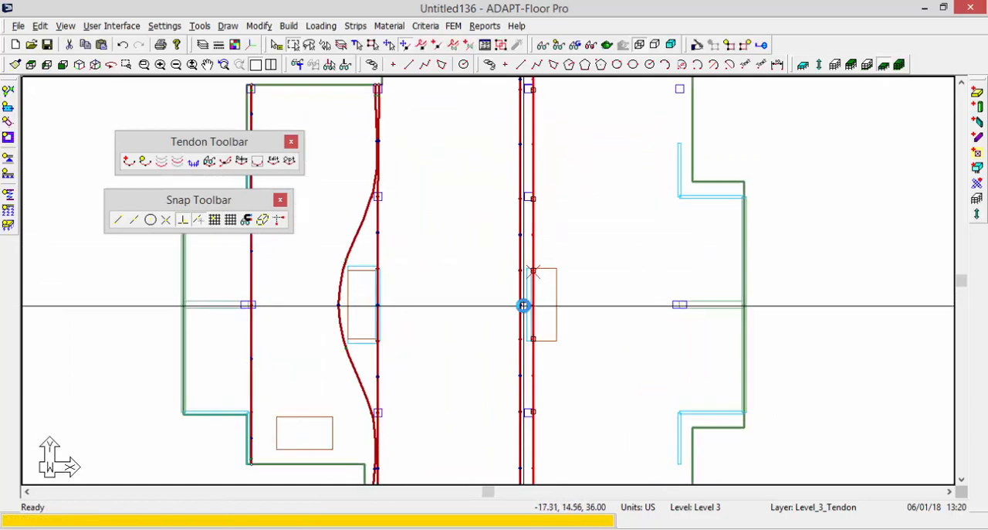
scroll(544, 297, "up", 1)
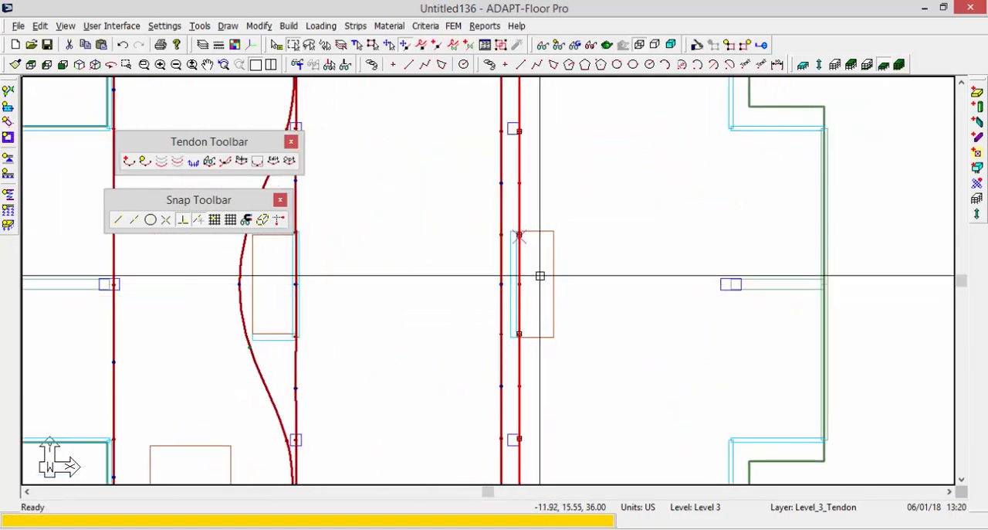
scroll(524, 266, "up", 1)
scroll(509, 229, "down", 1)
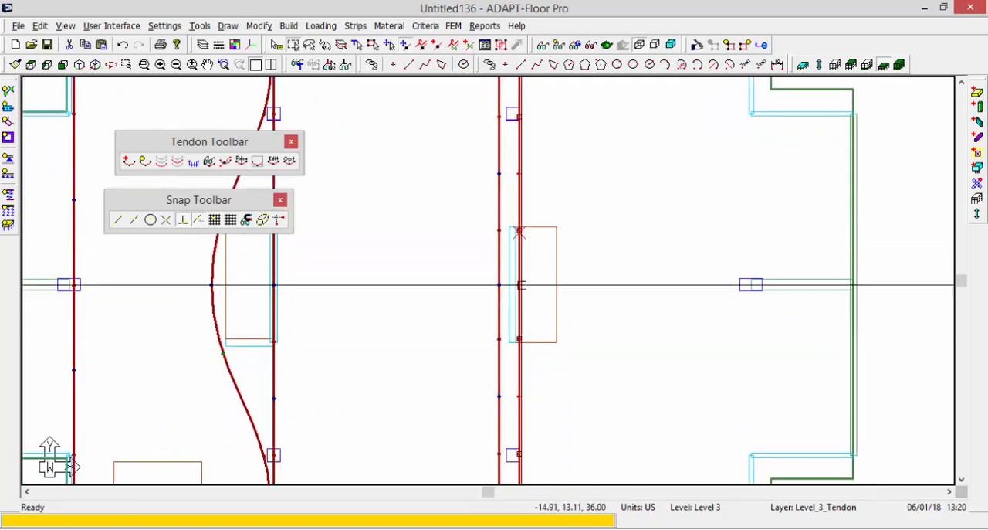
scroll(517, 334, "up", 1)
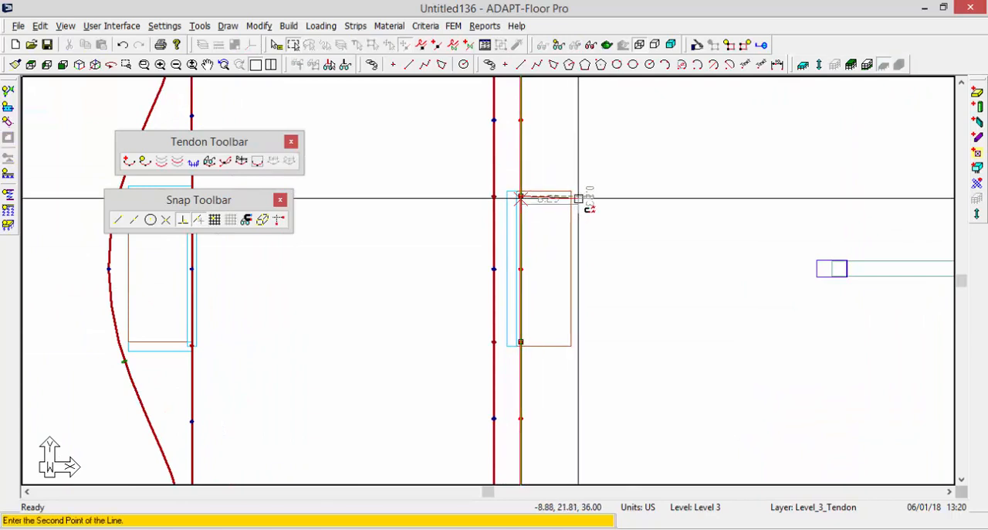
scroll(541, 293, "down", 1)
scroll(516, 135, "up", 1)
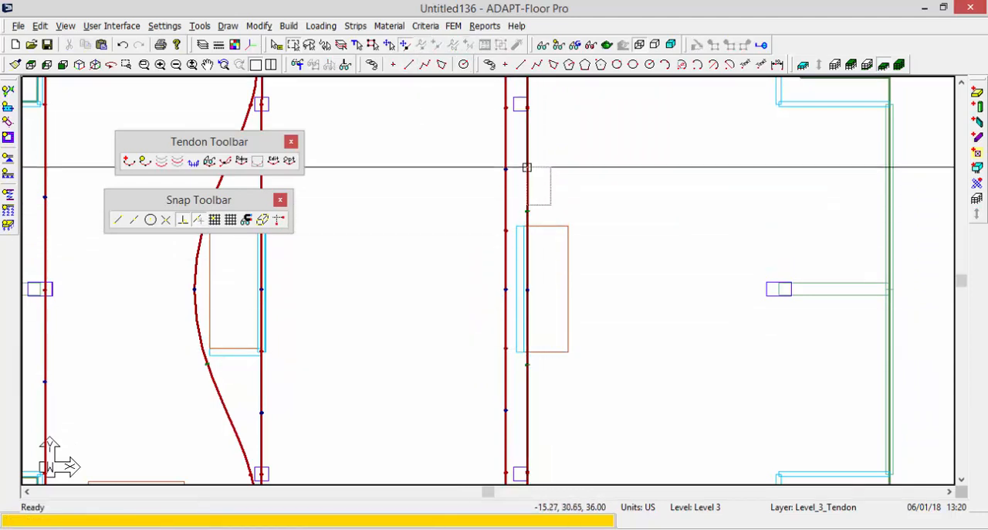
Move the copied tendon's upper and lower swerve points right of the core opening so the tendon bows around it.
left_click(528, 211)
left_click(576, 216)
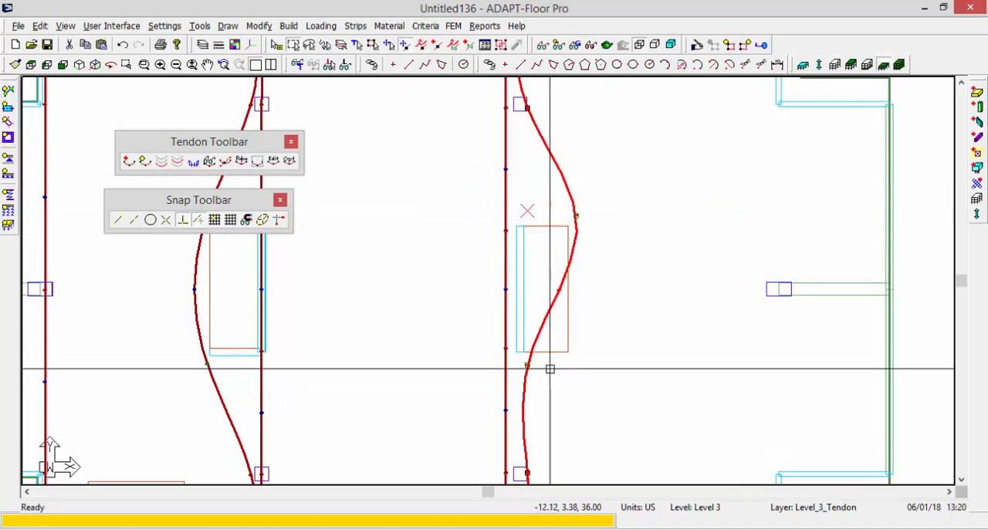
left_click(575, 360)
key("Escape")
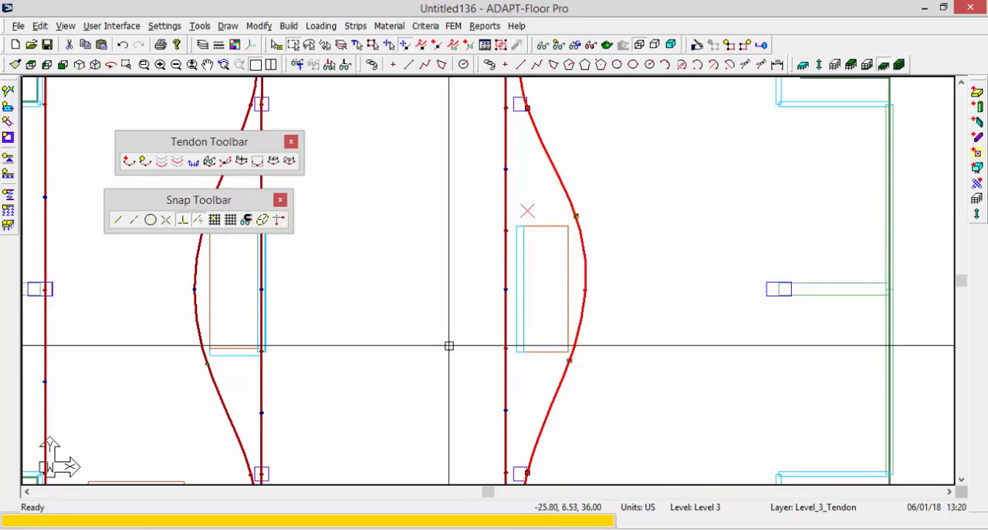
Start a new tendon on the slab's top edge at the rightmost column line, with its next point at the upper column.
scroll(414, 197, "down", 7)
scroll(355, 357, "up", 5)
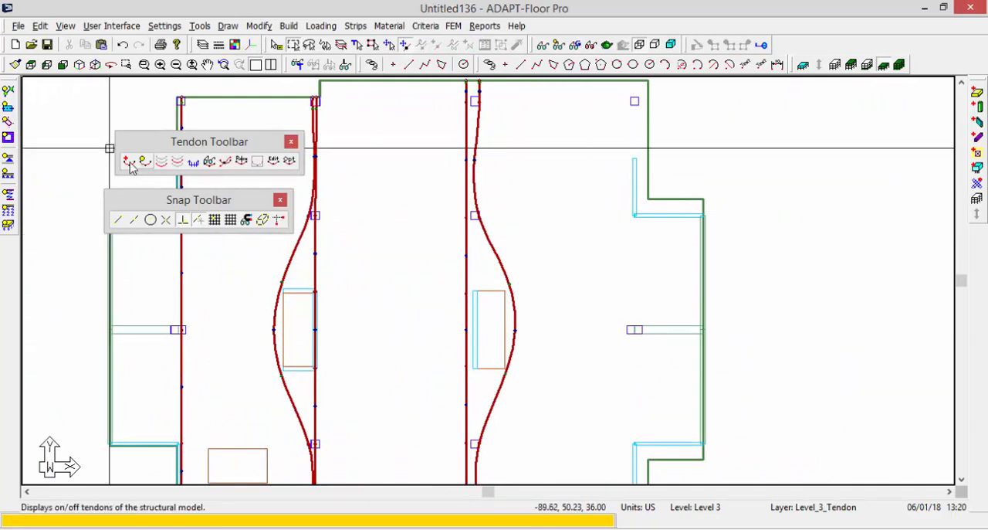
middle_click_drag(607, 258, 592, 332)
scroll(616, 216, "up", 2)
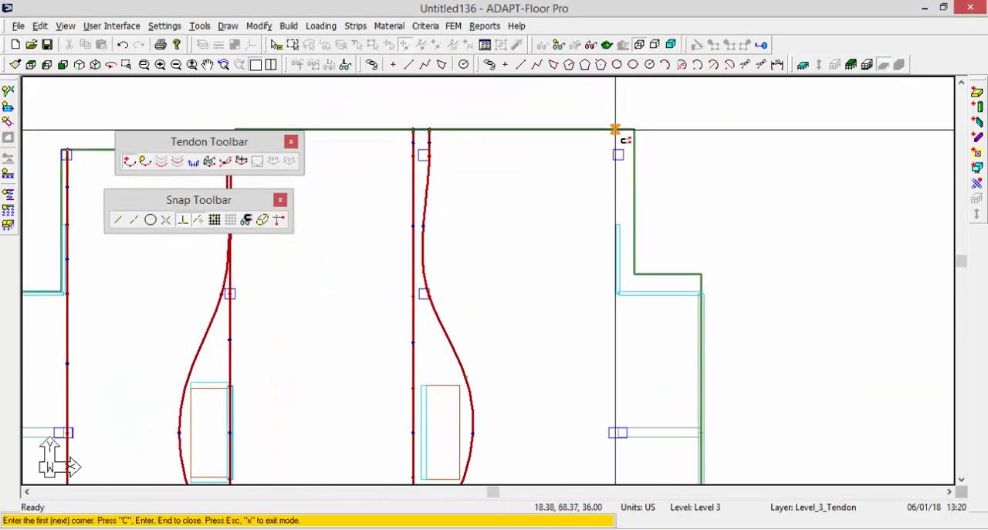
left_click(615, 131)
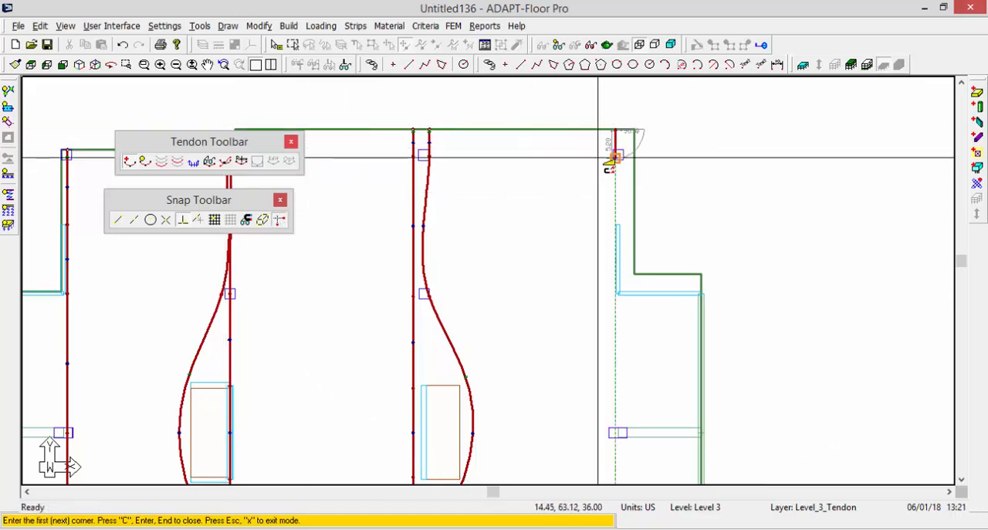
left_click(615, 155)
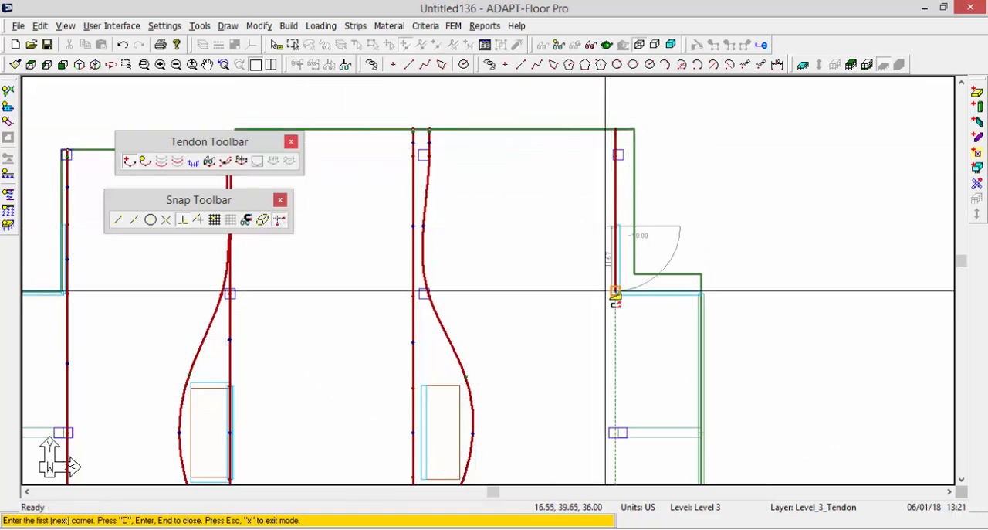
Continue the rightmost tendon down its column line and end it perpendicular on the slab's bottom edge.
scroll(606, 291, "down", 3)
scroll(585, 309, "down", 5)
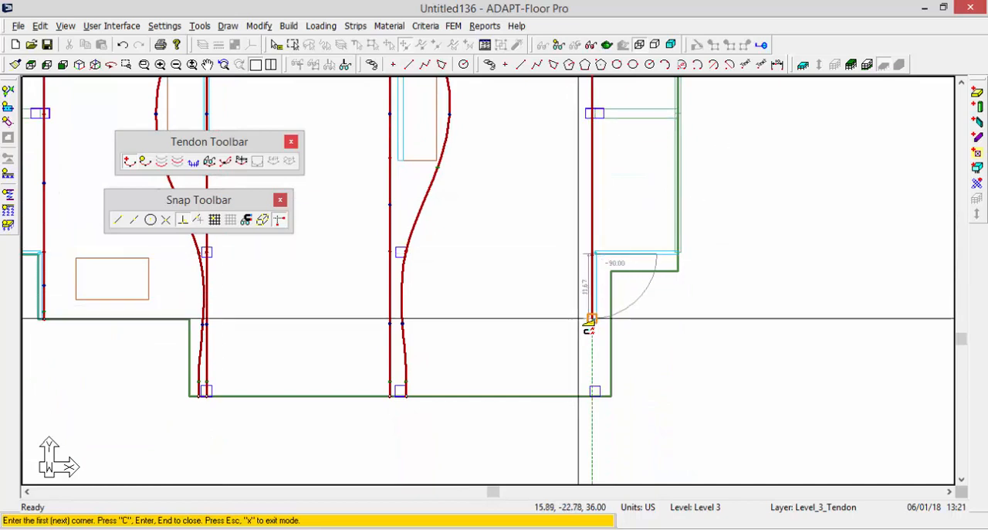
left_click(590, 316)
left_click(280, 220)
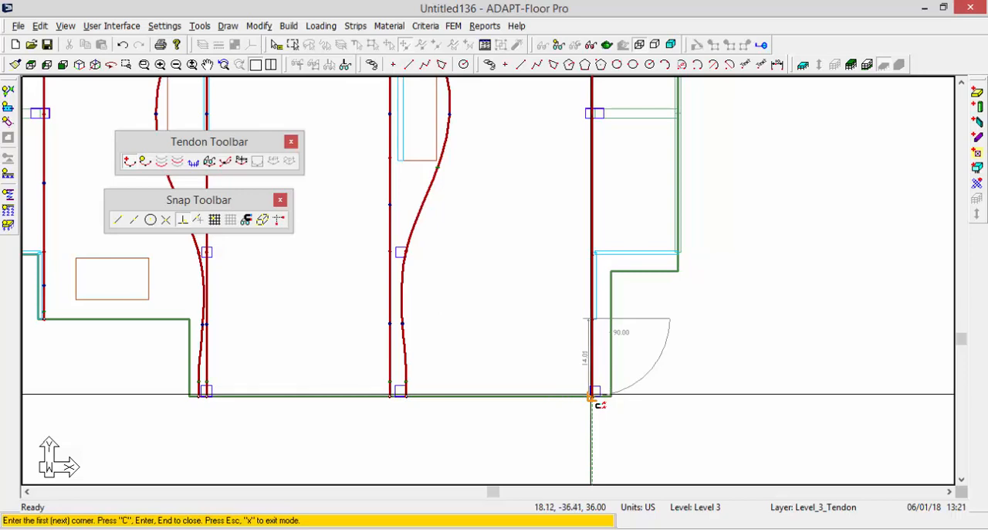
scroll(591, 400, "down", 5)
scroll(589, 370, "up", 2)
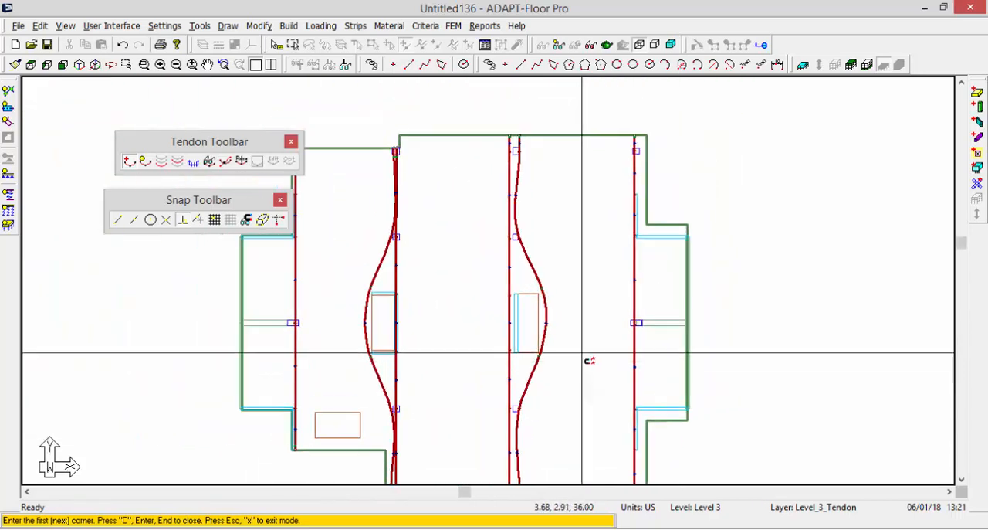
scroll(589, 361, "down", 3)
scroll(471, 360, "up", 3)
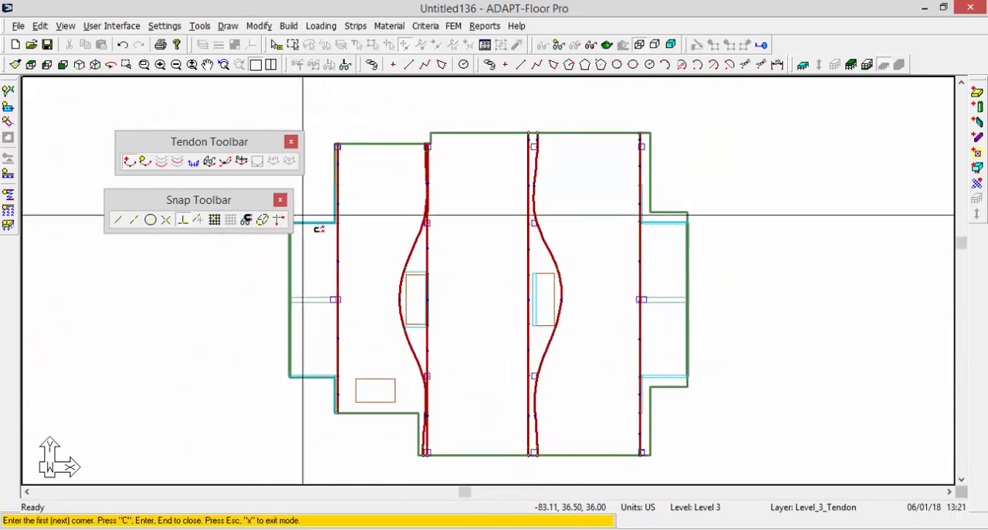
scroll(403, 172, "up", 1)
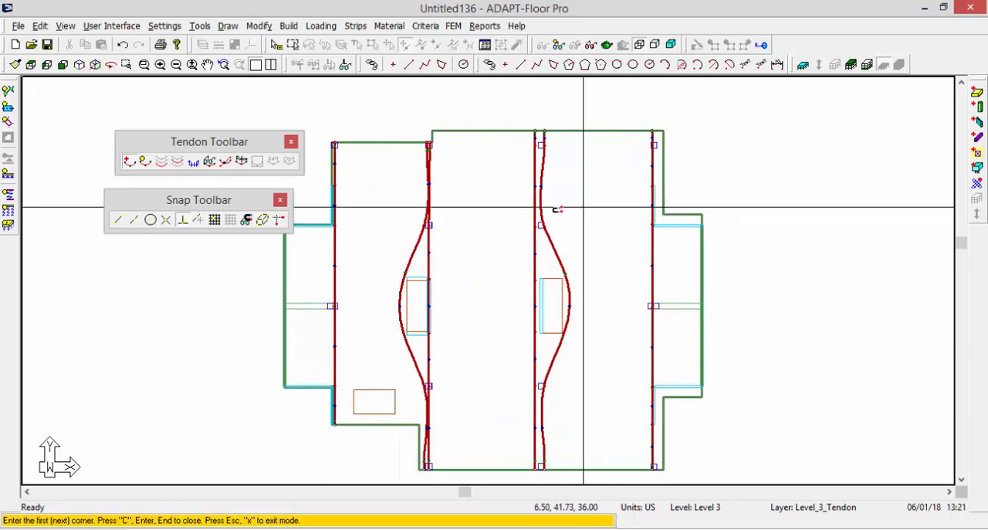
scroll(525, 214, "up", 2)
scroll(433, 137, "down", 1)
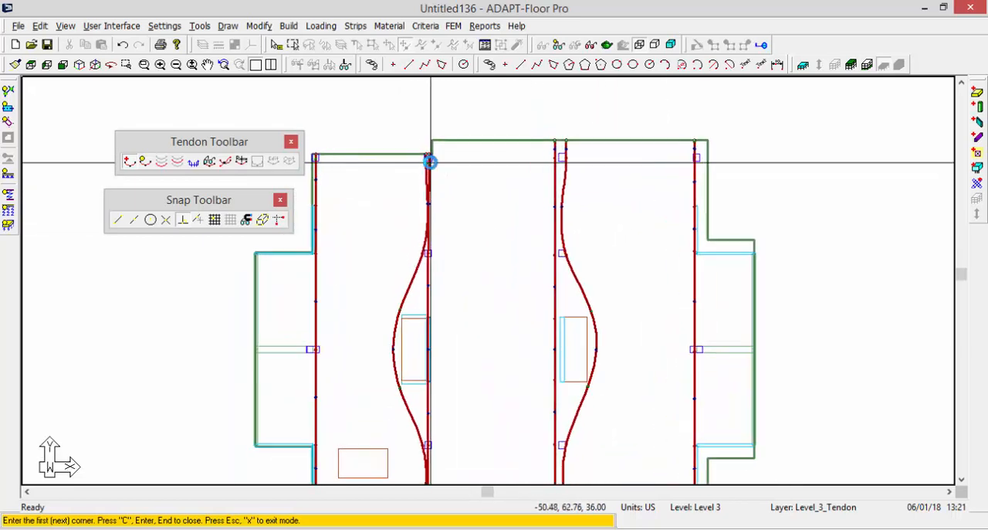
scroll(431, 162, "up", 1)
scroll(431, 162, "down", 1)
scroll(433, 164, "up", 4)
middle_click_drag(413, 192, 557, 186)
middle_click_drag(571, 106, 379, 203)
scroll(379, 203, "up", 3)
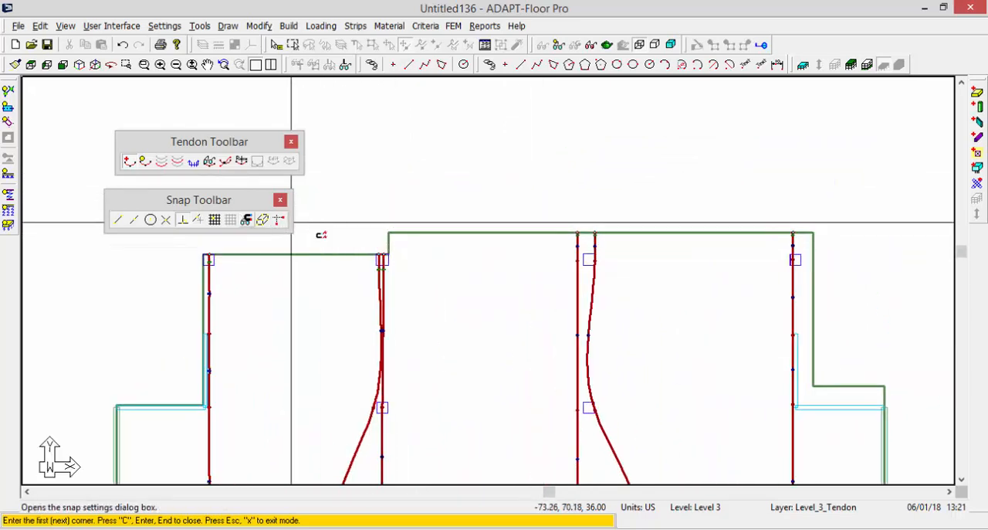
scroll(405, 203, "down", 2)
Leave tendon creation and examine the leftmost tendon's span profile and control point heights.
key("Escape")
middle_click_drag(319, 364, 412, 183)
double_click(368, 220)
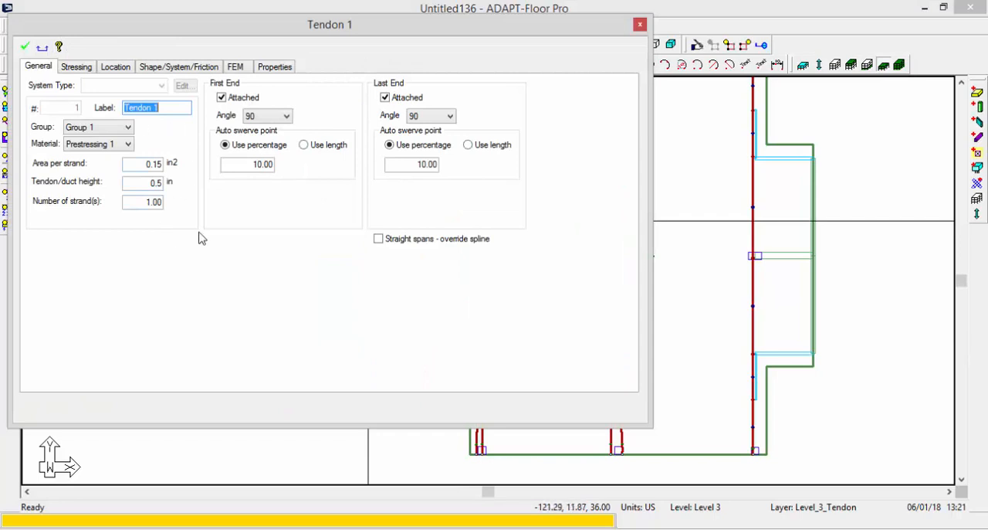
left_click(156, 67)
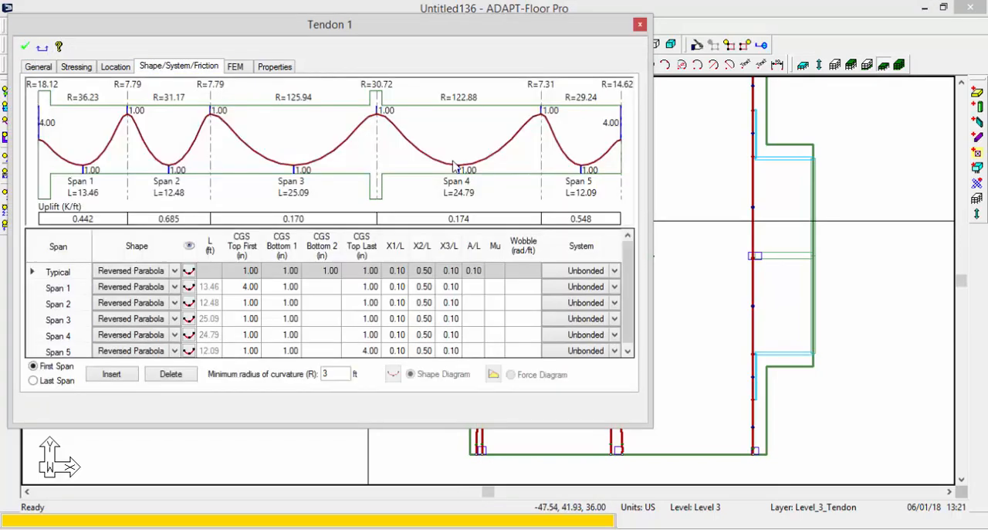
left_click(641, 24)
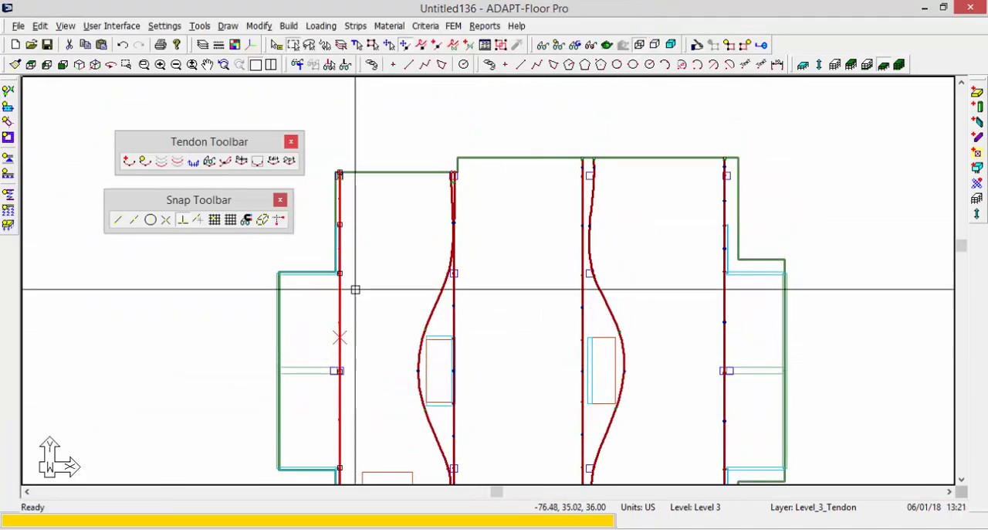
Draw a horizontal tendon just inside the slab's top edge, from the edge step across the middle and rightmost column lines to the right edge.
scroll(454, 231, "up", 2)
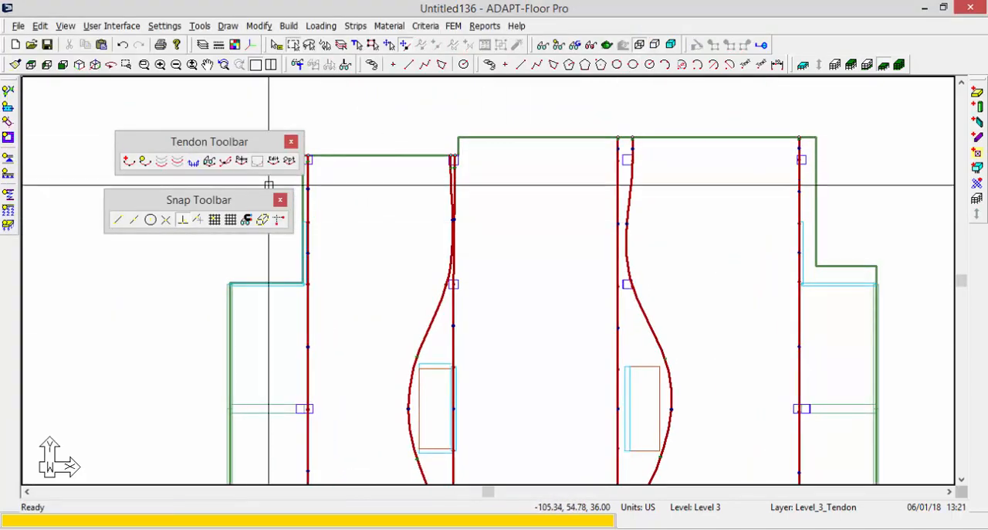
left_click(130, 161)
scroll(401, 181, "up", 2)
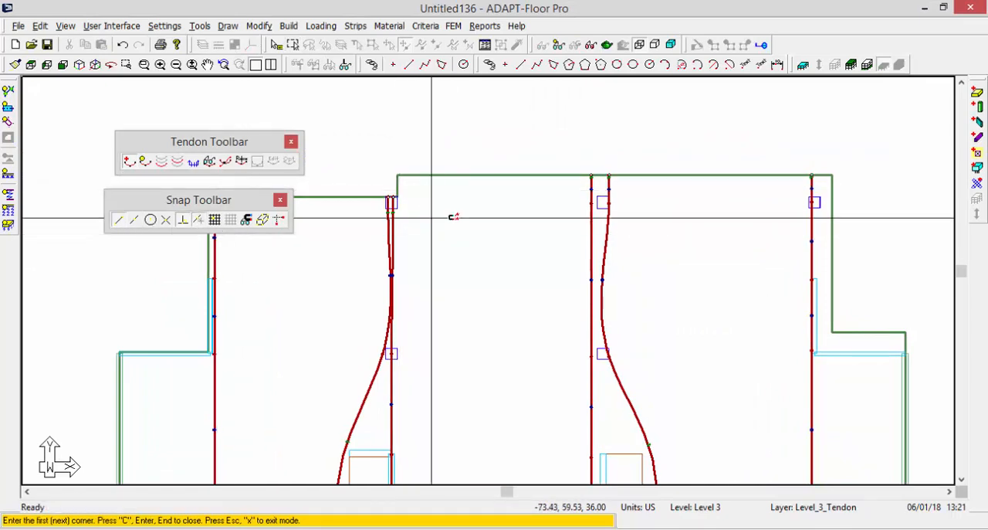
left_click(396, 185)
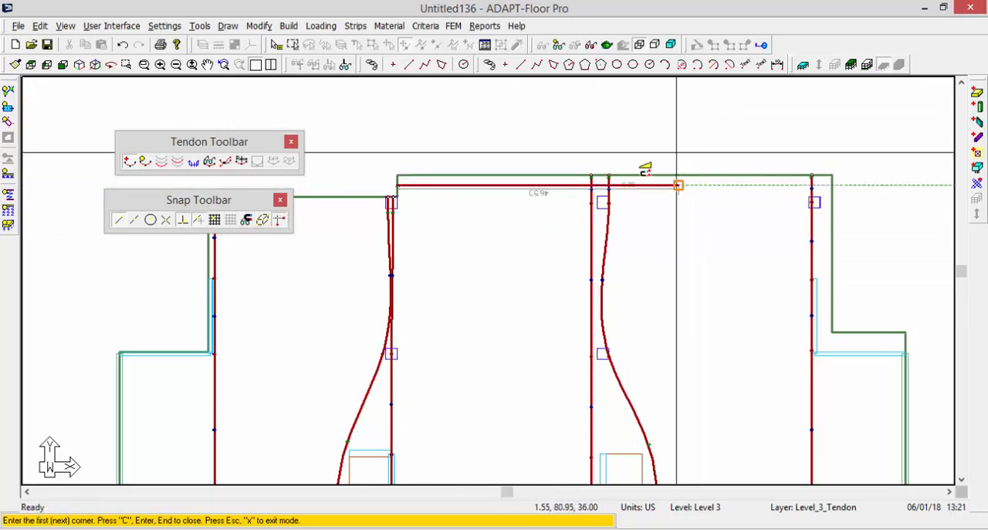
left_click(599, 185)
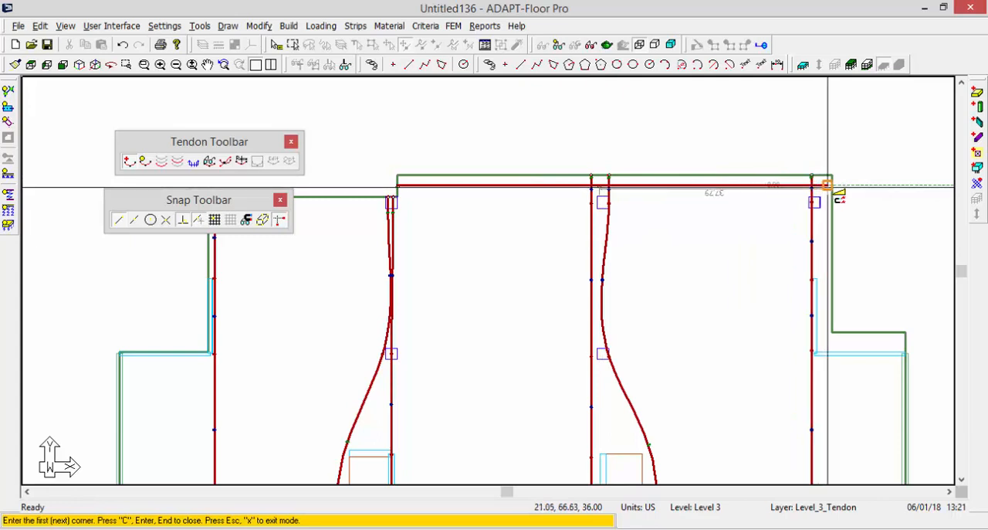
left_click(813, 185)
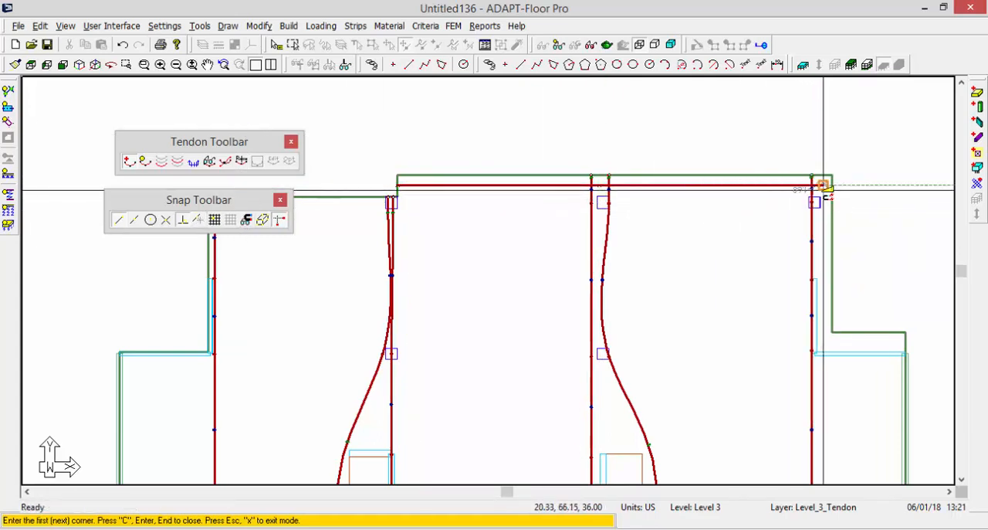
left_click(278, 222)
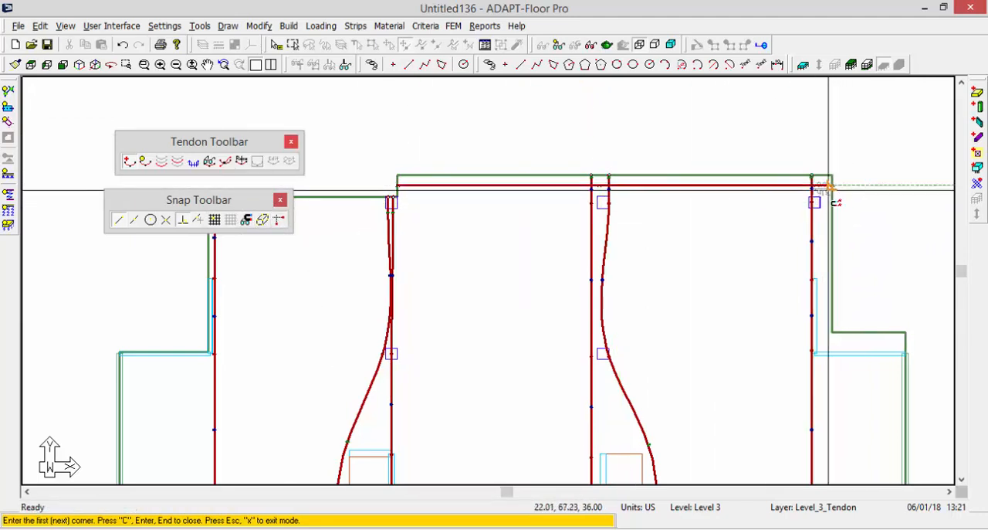
mouse_move(798, 222)
middle_mouse_down()
mouse_move(848, 210)
mouse_move(842, 188)
middle_mouse_up()
Start a second horizontal tendon on the left slab edge at the top columns, with its next point at the second column line.
scroll(842, 188, "down", 2)
scroll(395, 180, "up", 3)
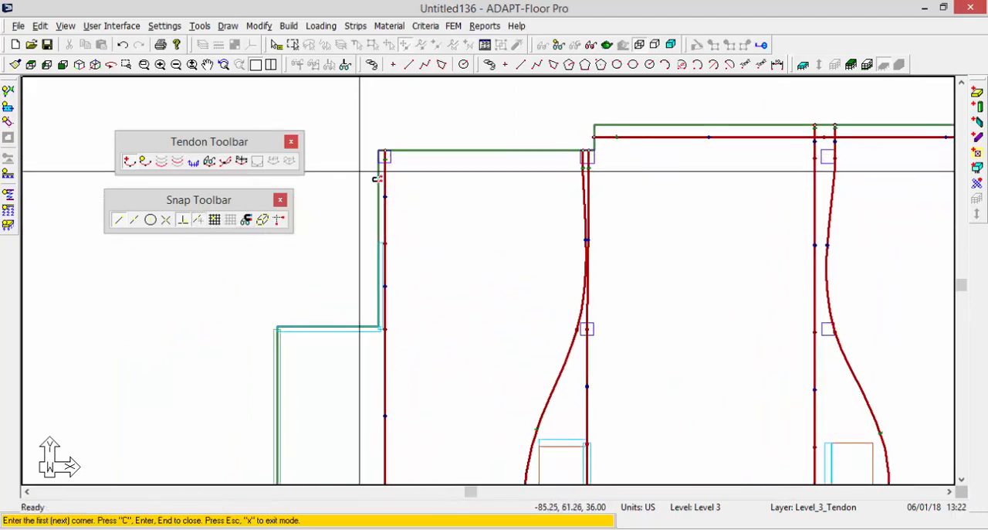
left_click(378, 157)
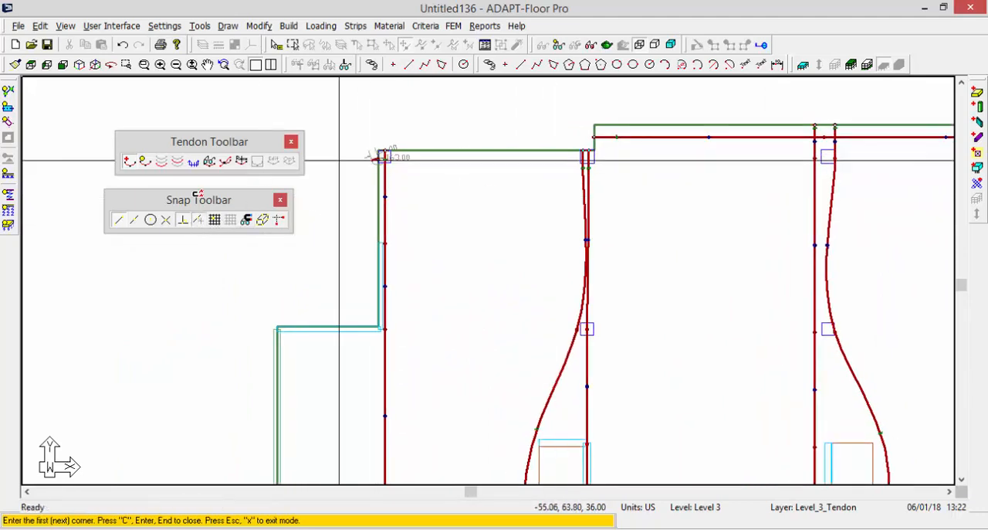
left_click(280, 222)
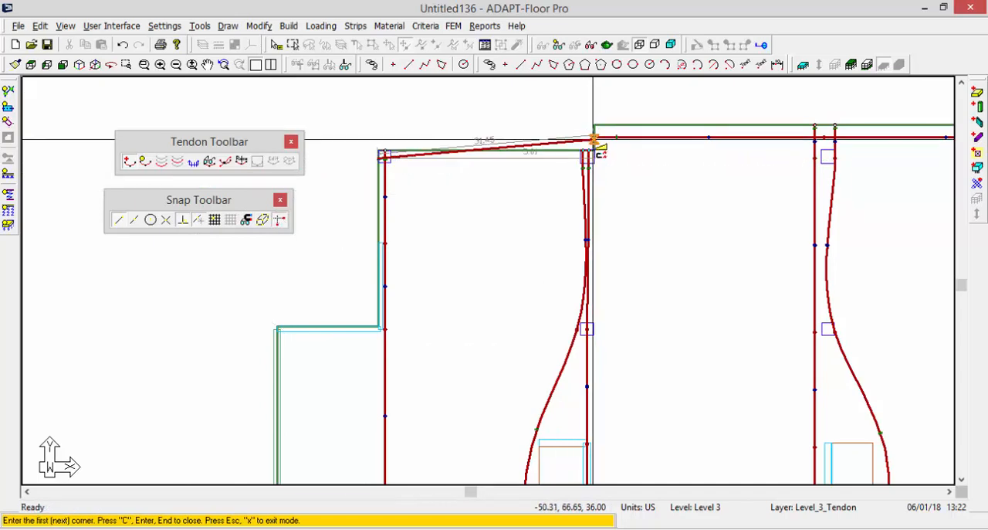
left_click(586, 157)
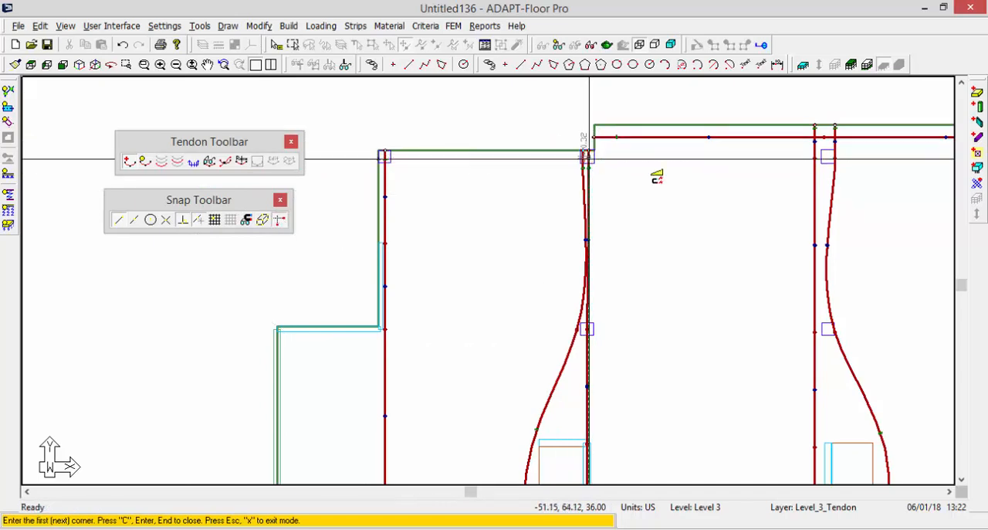
middle_click_drag(866, 203, 397, 244)
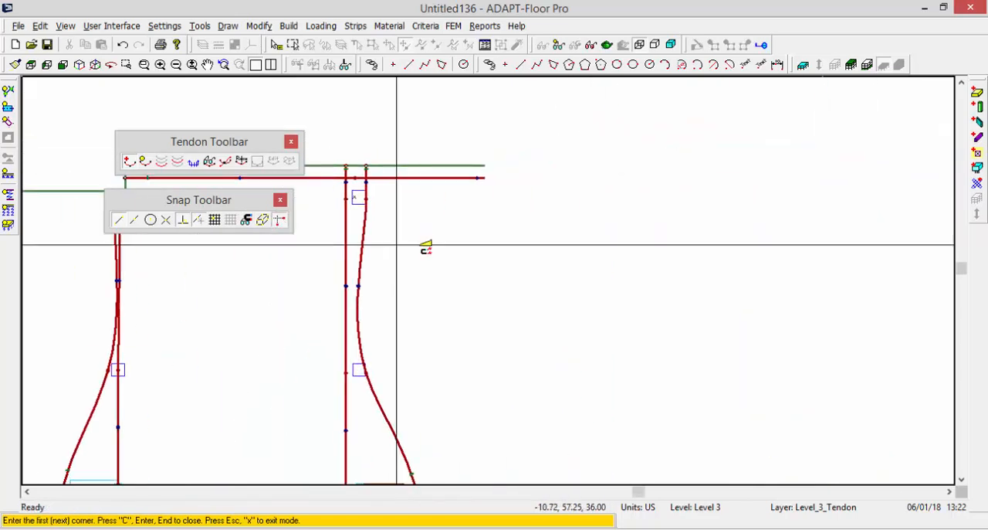
Continue the second horizontal tendon to the top right column, end it on the right slab edge and leave tendon creation.
left_click(601, 198)
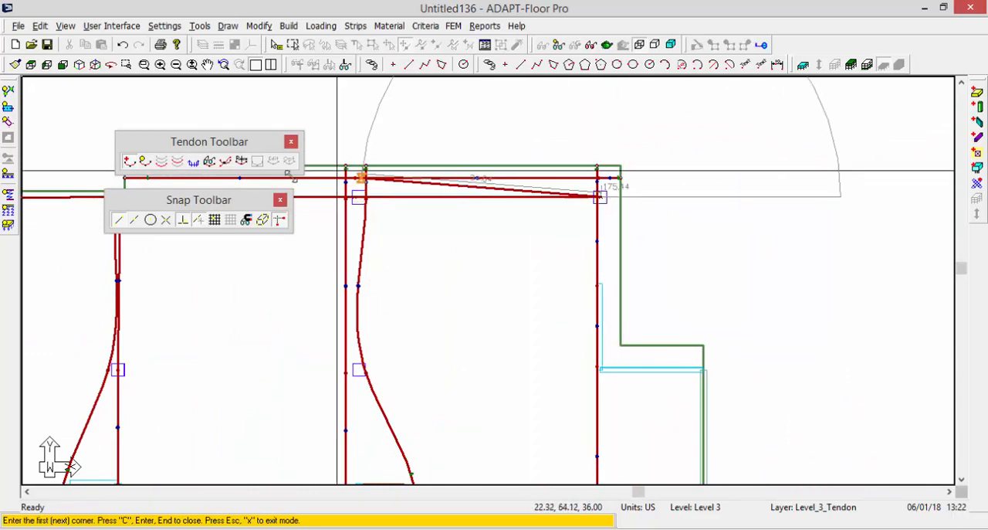
left_click(198, 220)
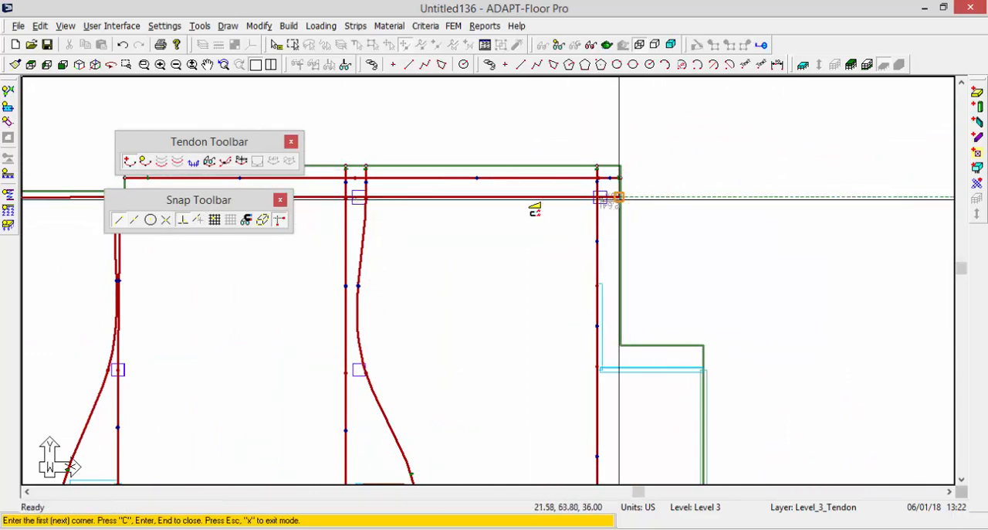
left_click(619, 199)
key("c")
middle_click_drag(509, 231, 838, 202)
scroll(574, 250, "down", 1)
middle_click_drag(579, 277, 743, 156)
scroll(589, 183, "down", 1)
scroll(517, 221, "down", 1)
right_click(641, 150)
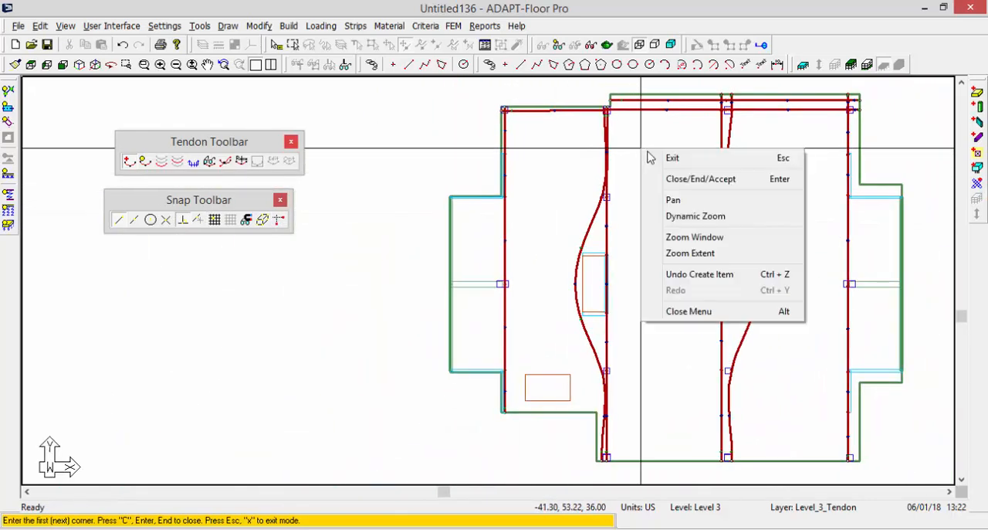
left_click(673, 158)
Copy the second horizontal tendon 10 times at a Y offset of -3.00 ft.
scroll(523, 137, "up", 1)
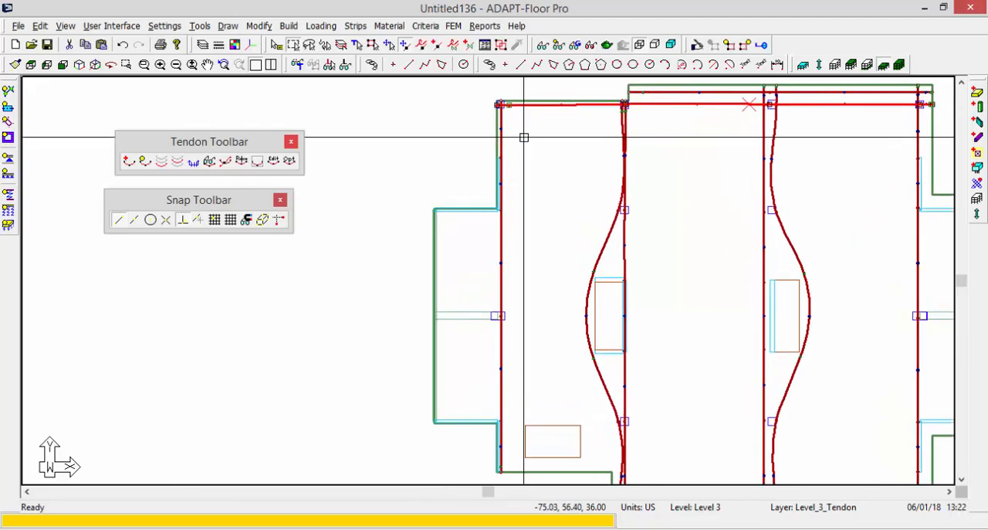
middle_click_drag(522, 137, 430, 209)
left_click(258, 26)
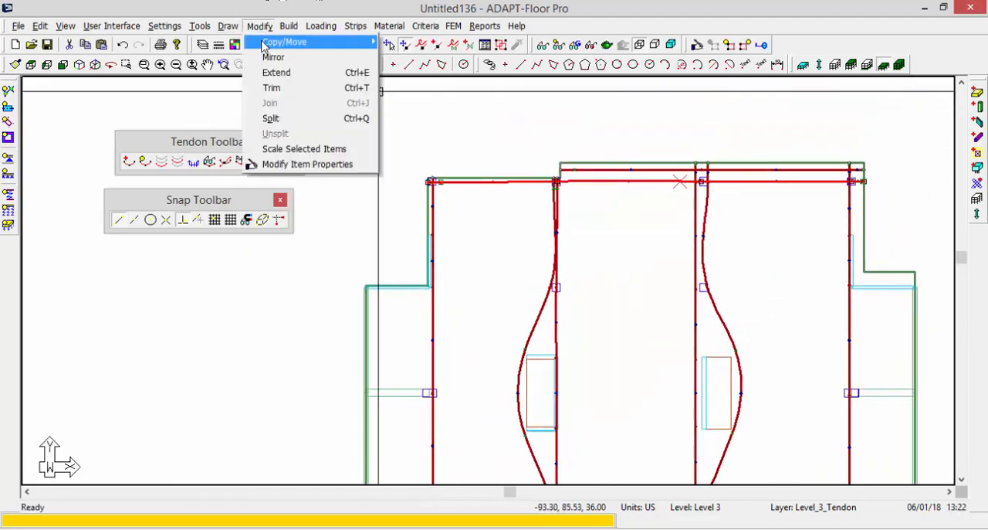
mouse_move(287, 39)
left_click(432, 59)
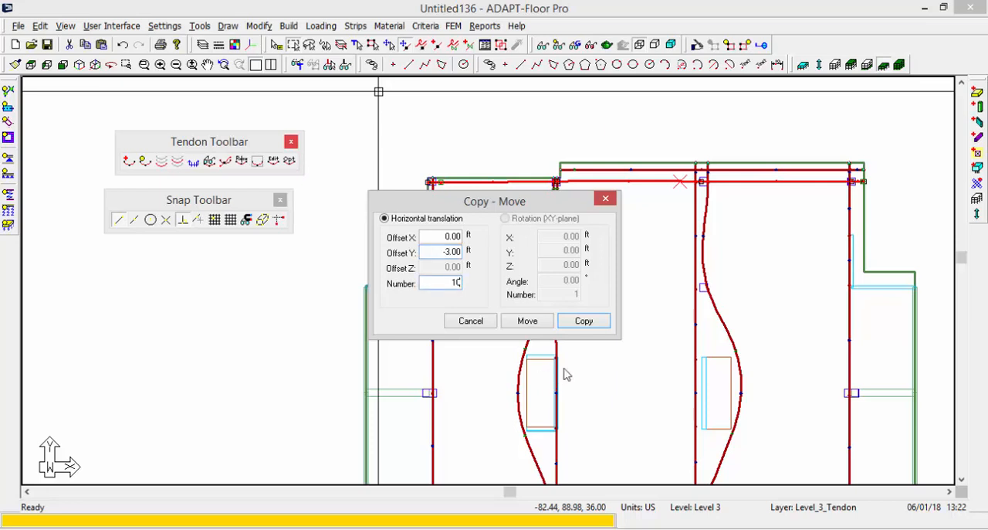
left_click(581, 321)
Move the start of the second-lowest copied tendon out to the left edge of the slab's left projection.
middle_click_drag(438, 317, 464, 252)
scroll(500, 264, "up", 3)
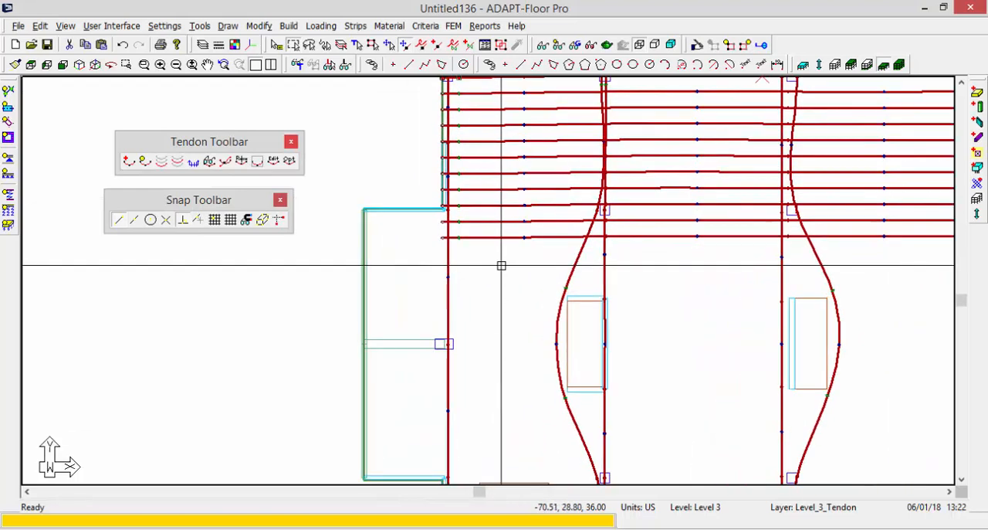
scroll(591, 278, "down", 4)
scroll(482, 253, "up", 1)
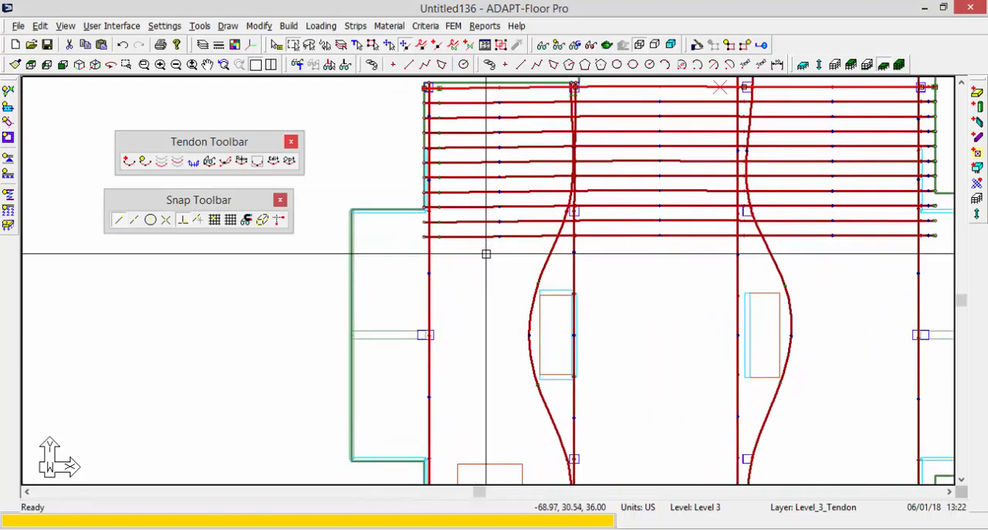
scroll(462, 228, "up", 1)
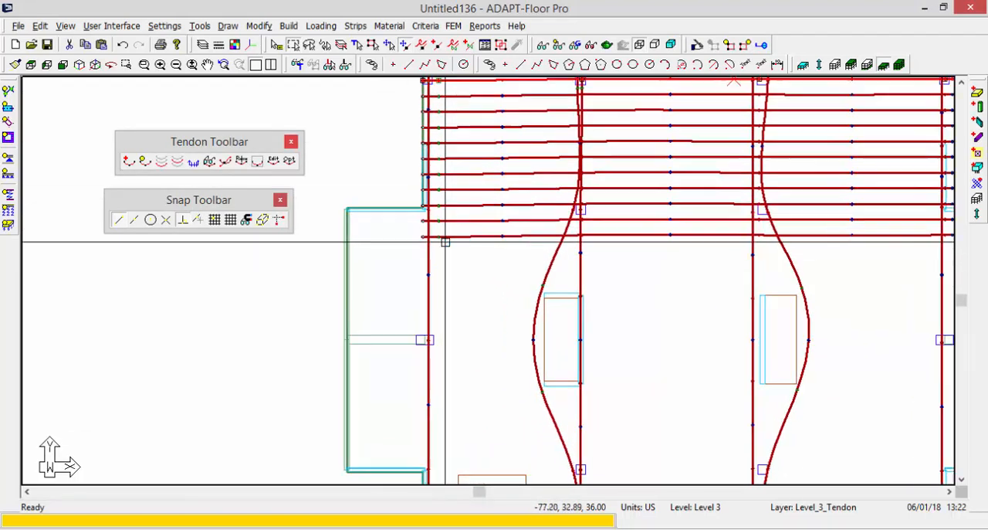
scroll(467, 216, "up", 4)
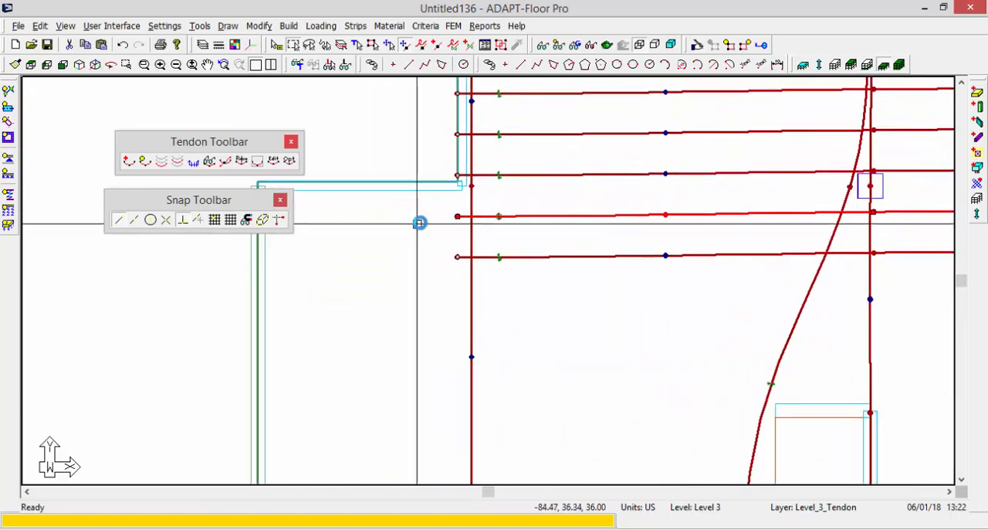
left_click(469, 214)
middle_click_drag(320, 213, 25, 257)
left_click(438, 240)
scroll(571, 348, "down", 6)
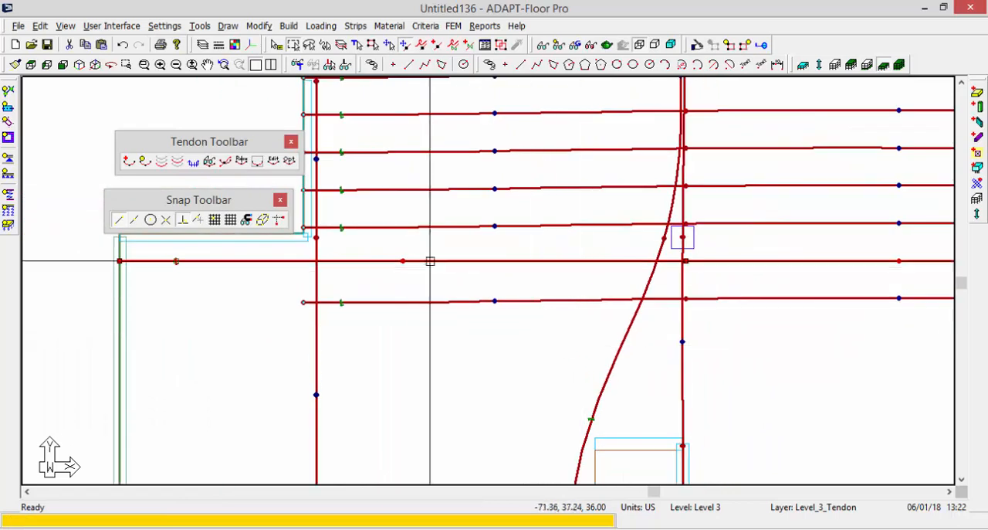
middle_click_drag(487, 271, 553, 270)
scroll(450, 263, "up", 1)
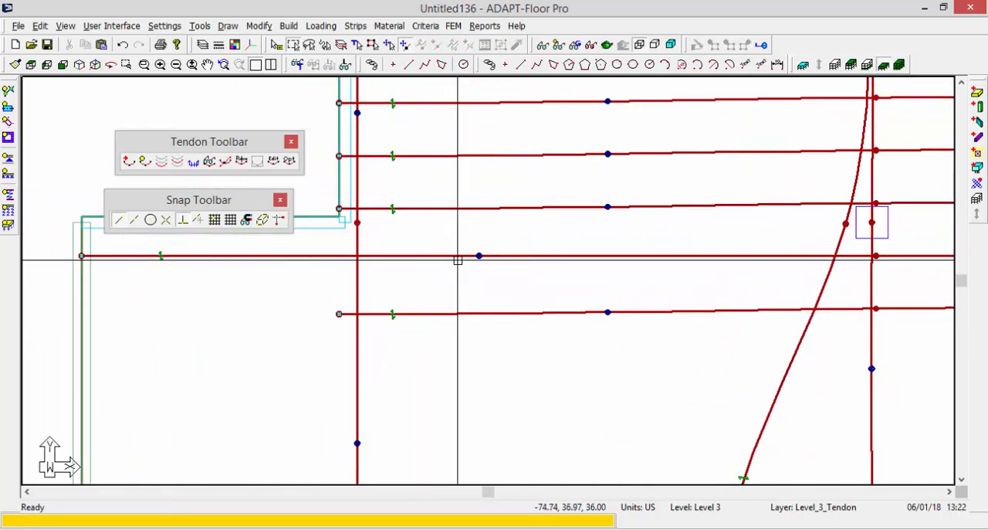
scroll(484, 284, "down", 1)
scroll(202, 271, "up", 1)
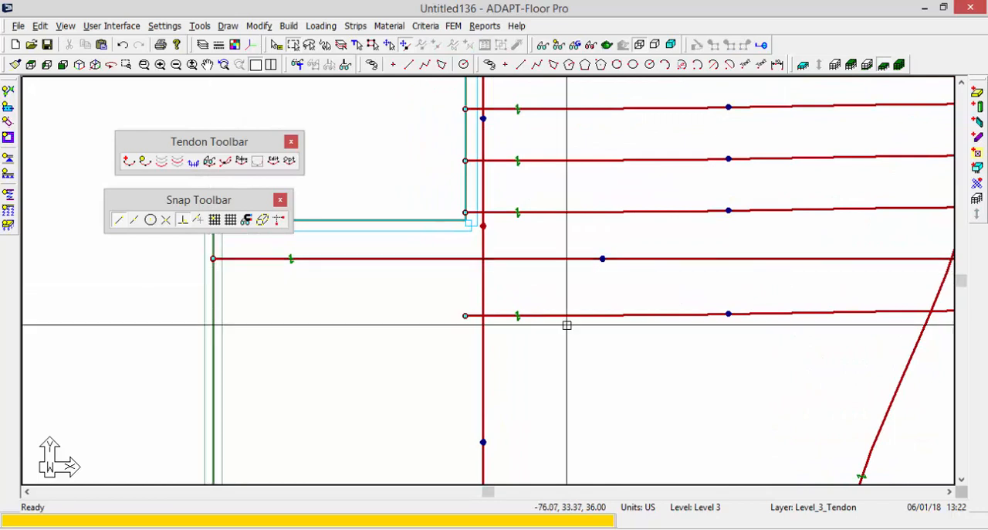
middle_click_drag(614, 285, 556, 289)
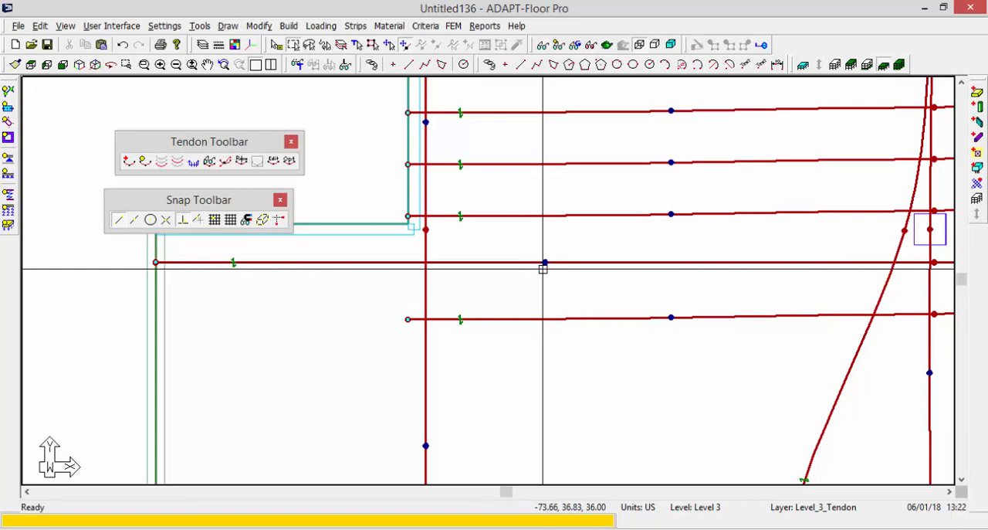
Insert a vertex in the first span of the tendon extended to the left projection and move it onto the leftmost vertical tendon.
middle_click_drag(653, 306, 596, 312)
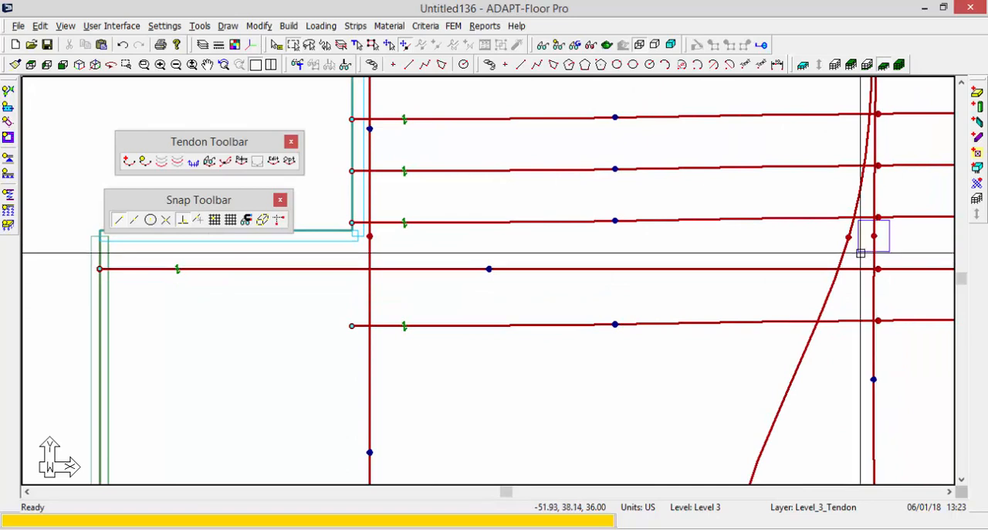
scroll(605, 302, "down", 1)
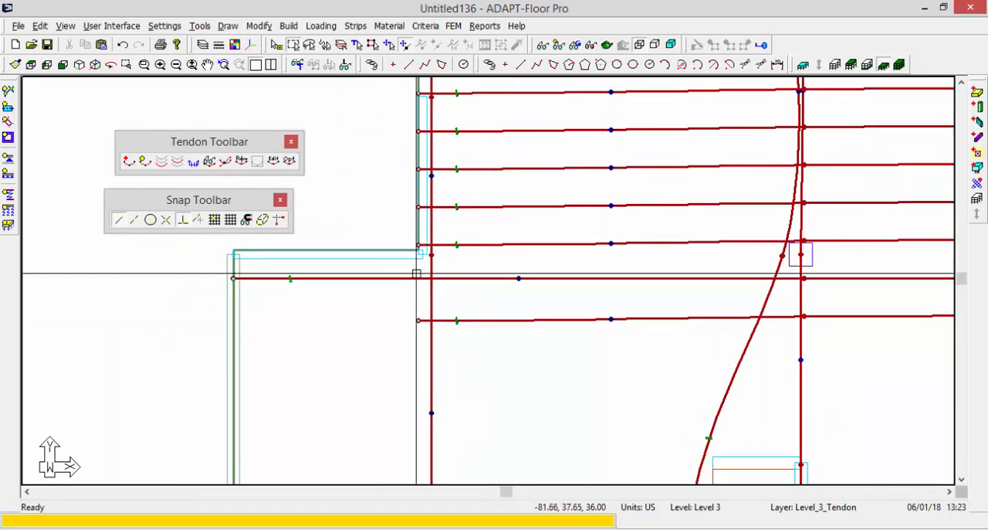
left_click(416, 277)
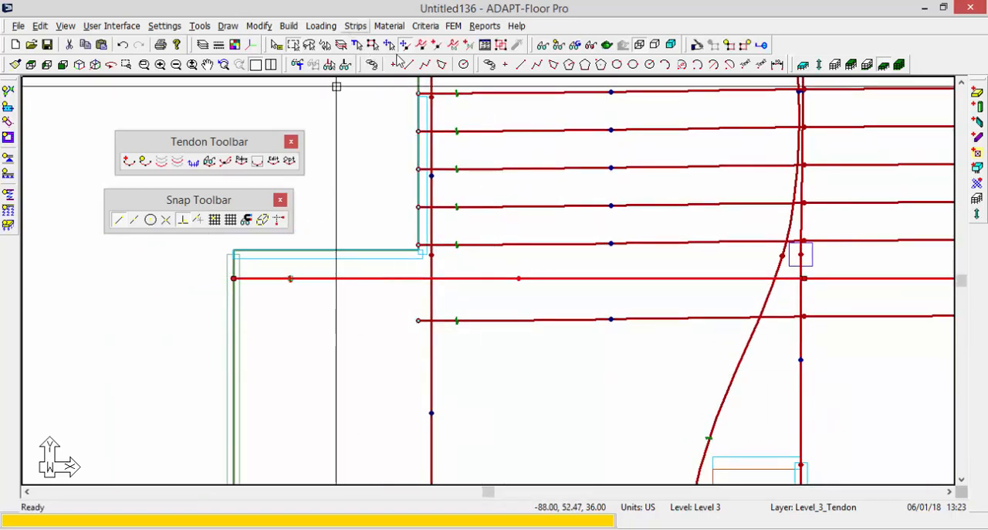
left_click(435, 46)
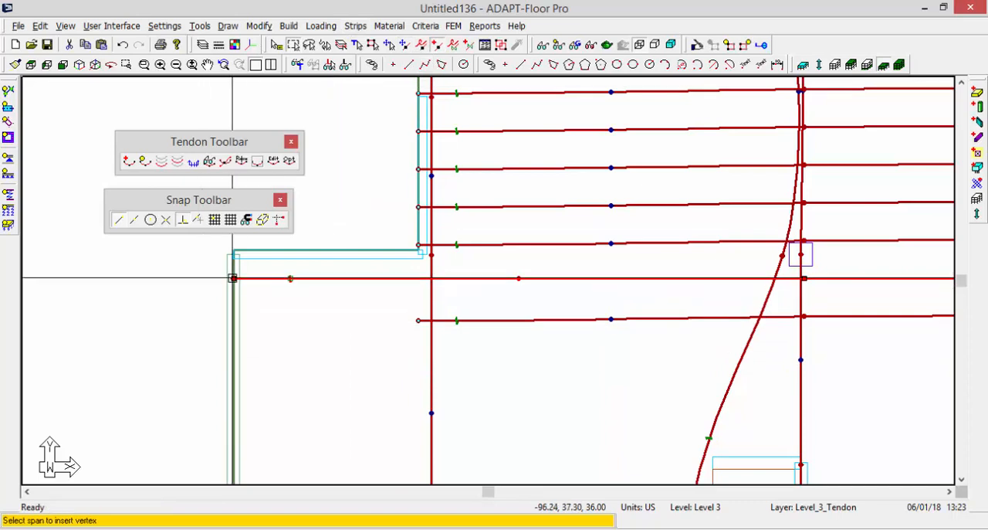
left_click(236, 278)
scroll(498, 273, "up", 1)
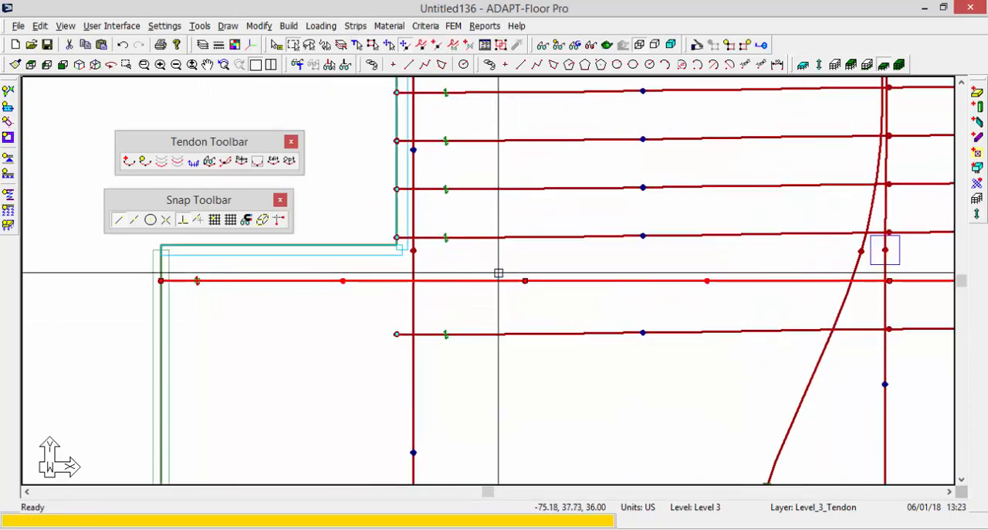
left_click(524, 281)
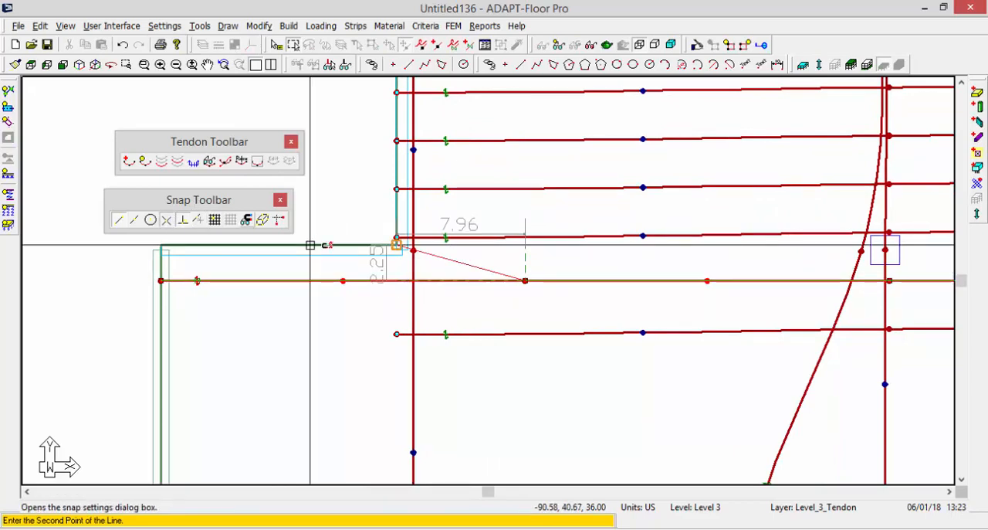
left_click(415, 285)
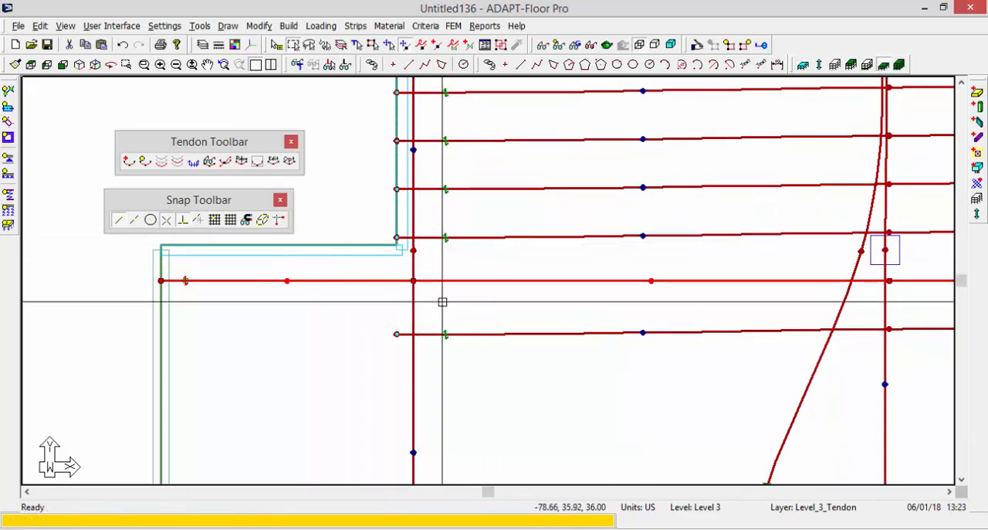
key("Escape")
Delete the lowest copied horizontal tendon.
scroll(402, 331, "down", 2)
middle_click_drag(539, 307, 166, 276)
scroll(530, 287, "down", 3)
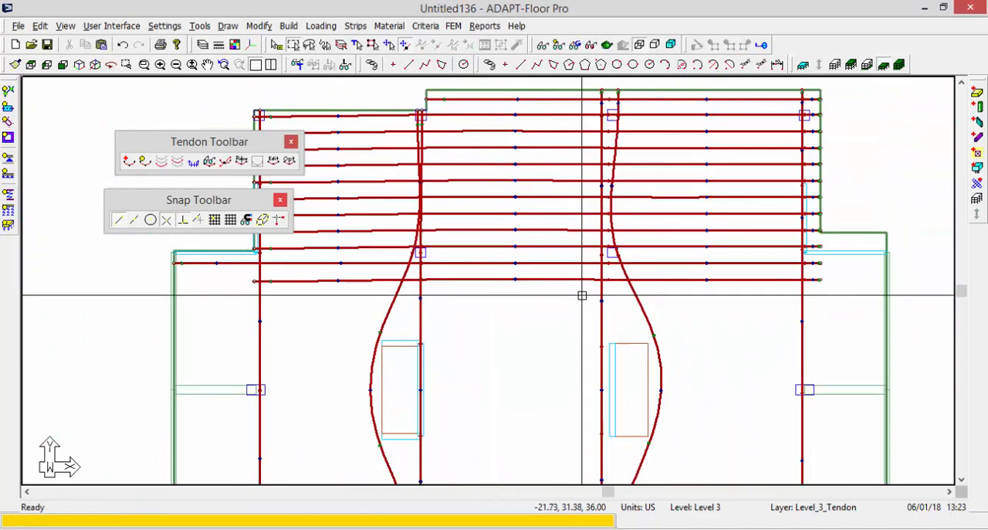
left_click(580, 280)
key("Escape")
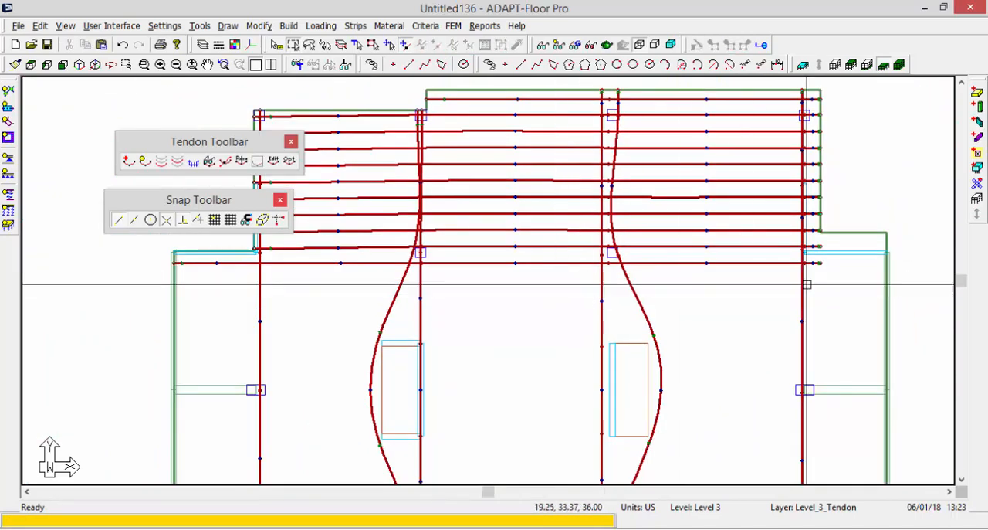
Extend the right end of the lowest remaining horizontal tendon to the outer edge of the slab's right projection.
scroll(831, 259, "up", 2)
left_click(773, 260)
scroll(603, 287, "down", 1)
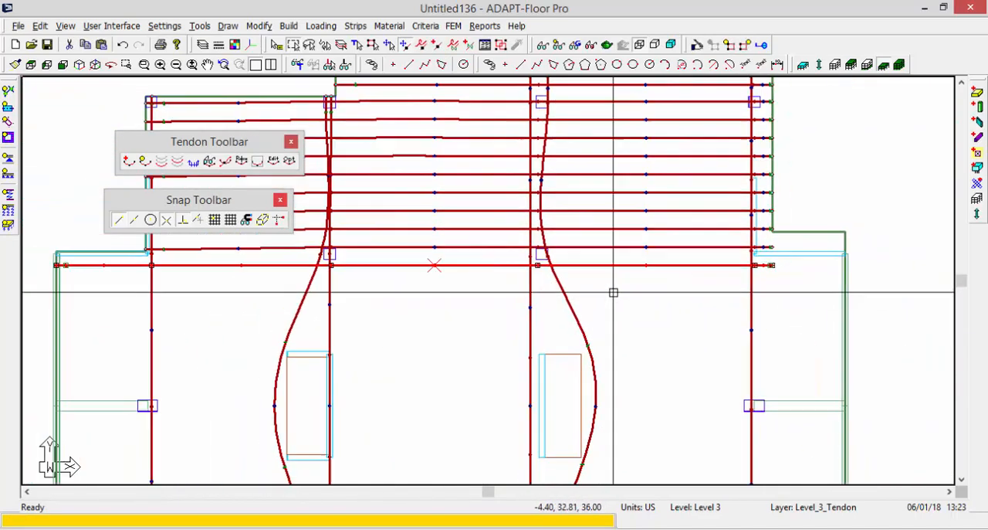
left_click(771, 265)
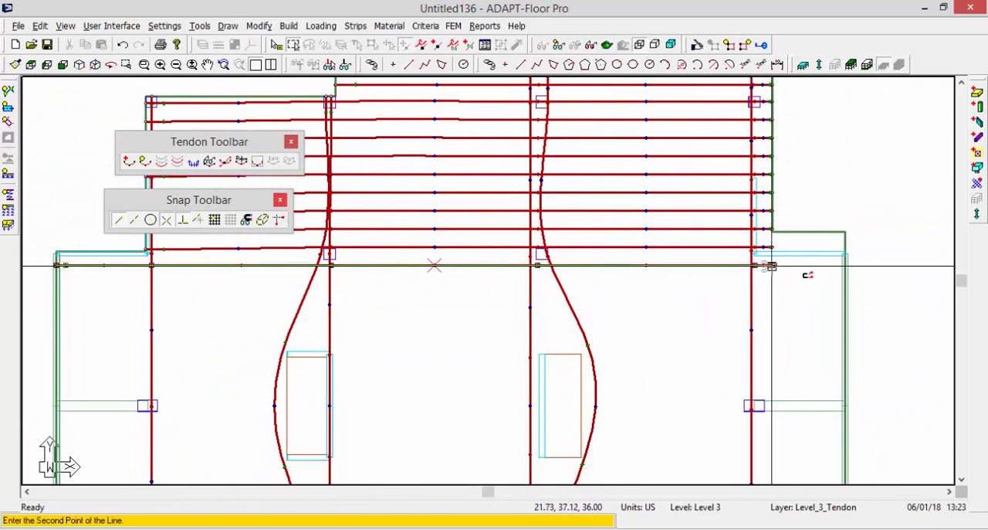
left_click(844, 265)
Move the lowest horizontal tendon's vertex at the right column line onto the rightmost vertical tendon and deselect it.
scroll(760, 267, "up", 1)
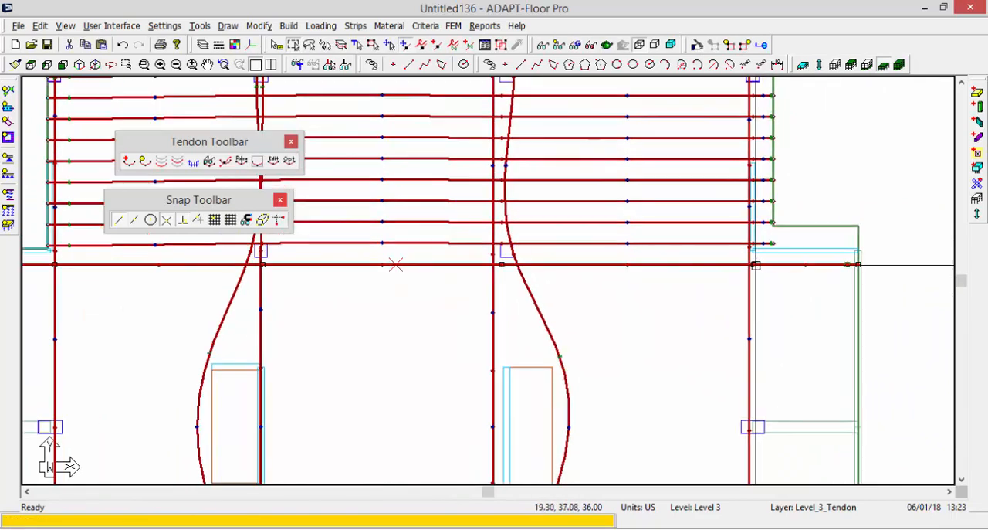
left_click(756, 266)
left_click(749, 266)
left_click(724, 274)
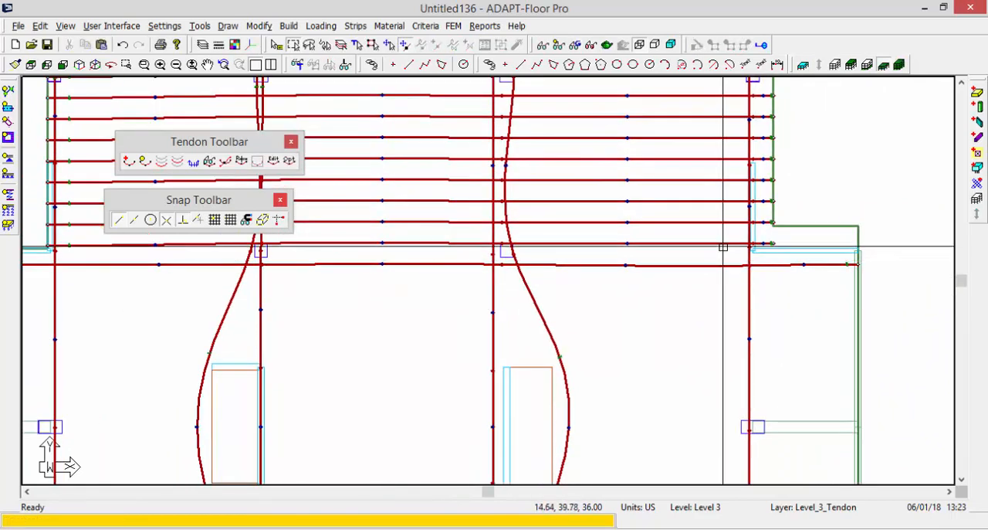
Extend the right end of the second-lowest horizontal tendon to the outer edge of the slab's right projection.
left_click(724, 245)
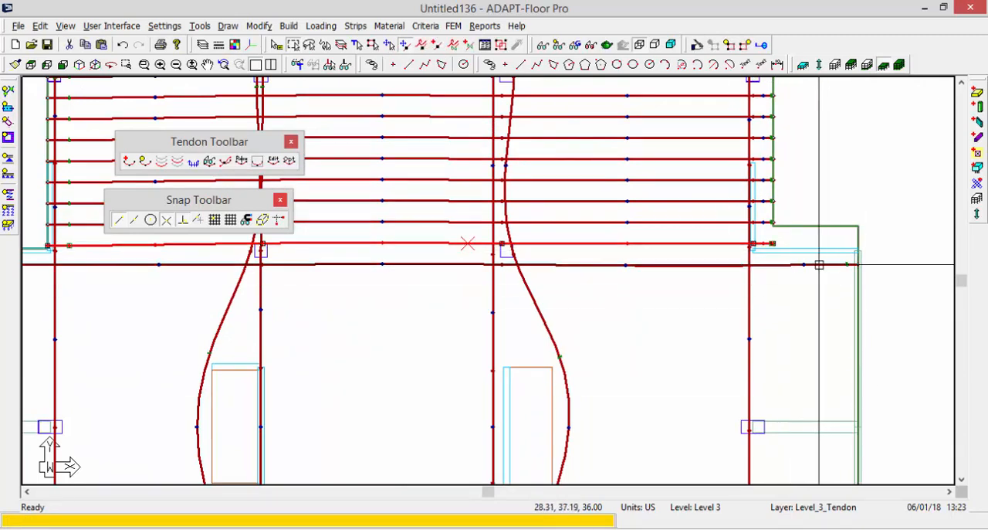
left_click(772, 244)
left_click(846, 245)
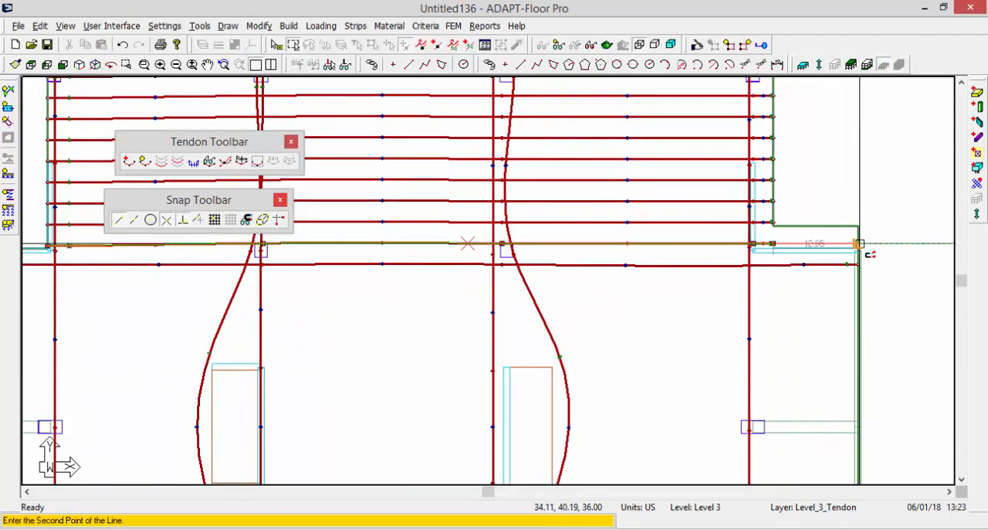
scroll(656, 234, "down", 6)
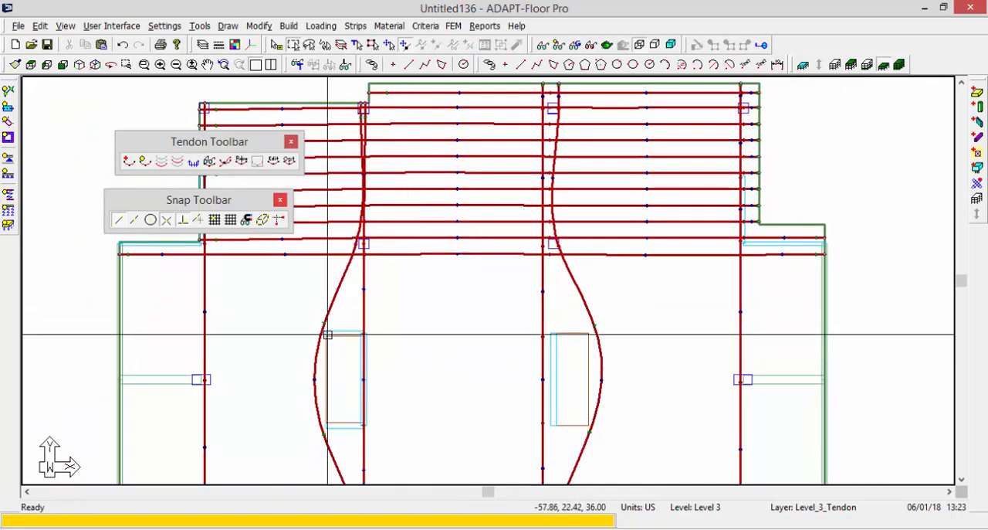
Insert a vertex in the lowest horizontal tendon's second span and move it to the crossing with the left curved tendon.
scroll(327, 298, "up", 6)
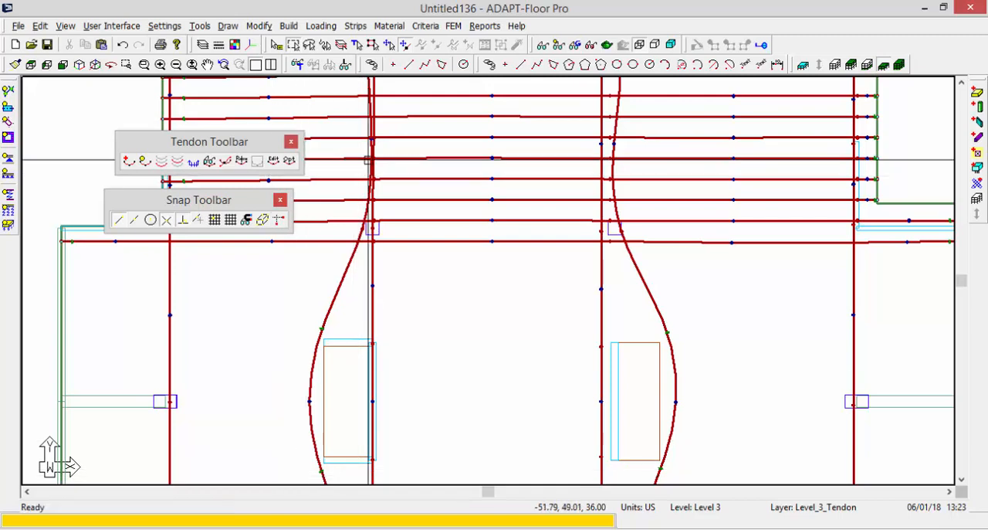
middle_click_drag(428, 265, 513, 256)
scroll(412, 255, "up", 2)
scroll(411, 255, "up", 1)
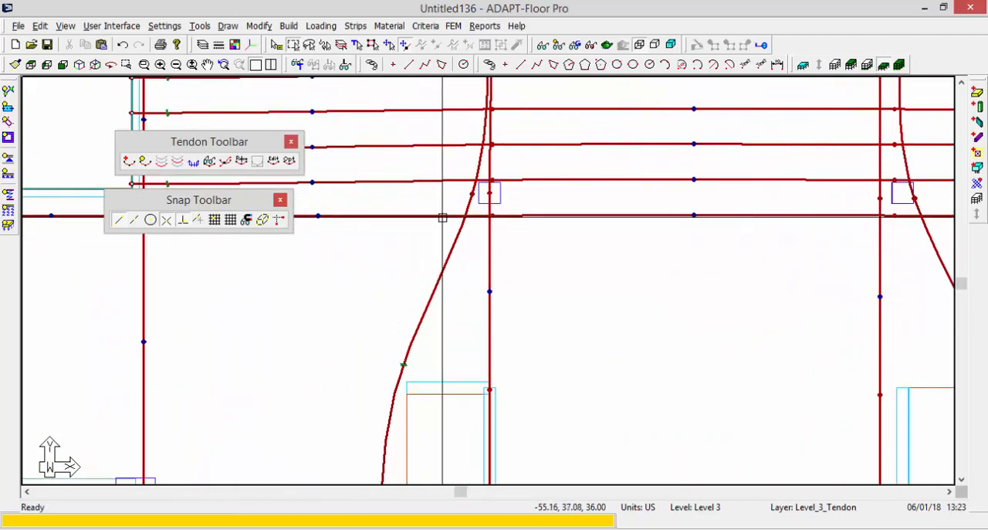
middle_click_drag(442, 217, 561, 289)
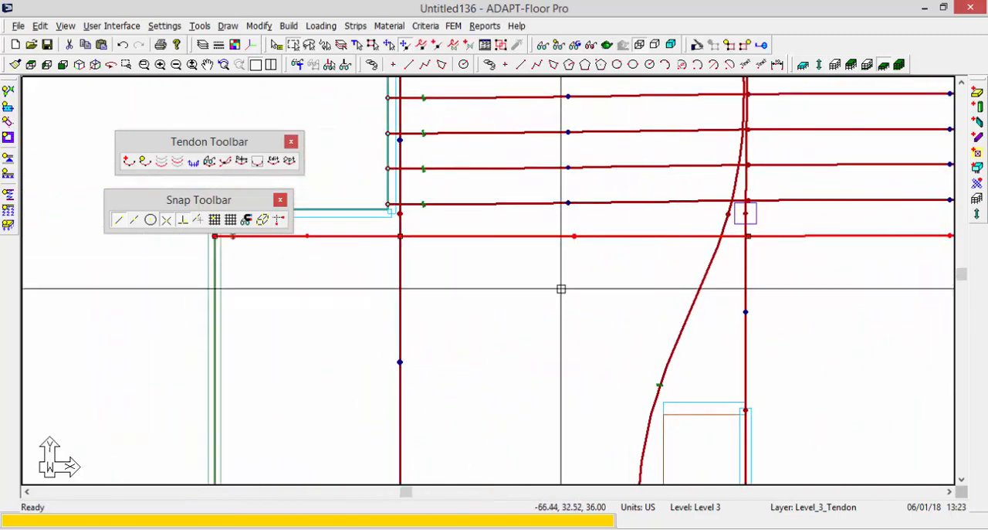
left_click(438, 46)
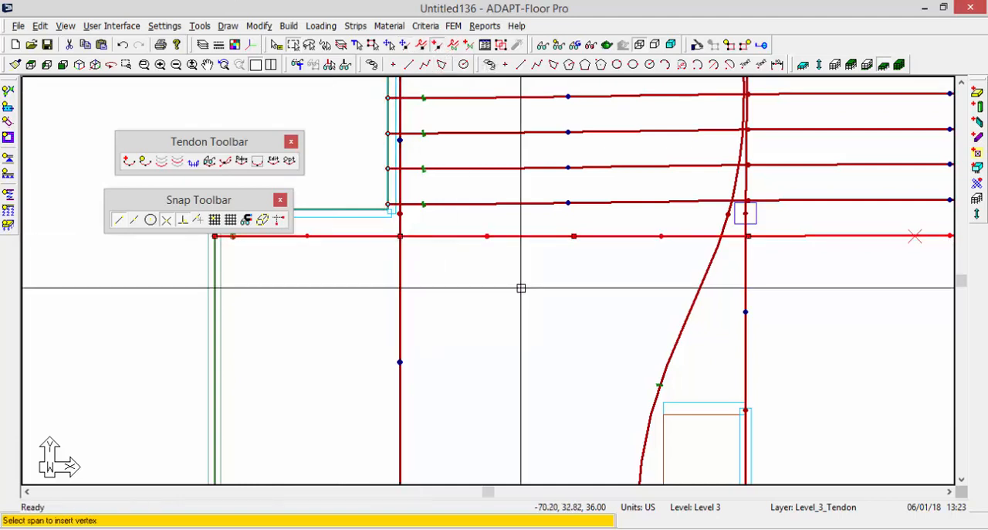
left_click(577, 237)
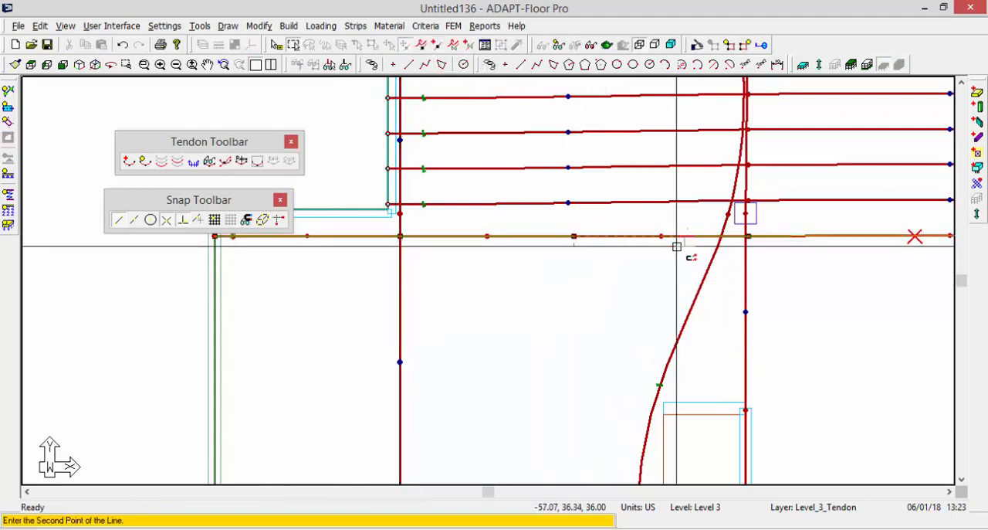
middle_click_drag(753, 263, 516, 232)
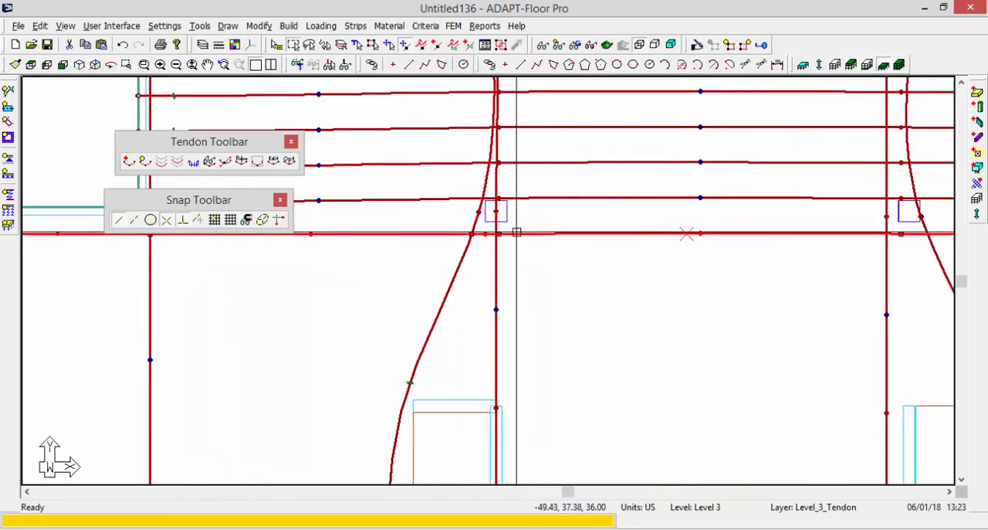
Add a vertex to the lowest horizontal tendon at the right curved tendon and move the adjacent vertex onto the straight vertical tendon beside it.
middle_click_drag(692, 356, 238, 327)
scroll(408, 169, "up", 6)
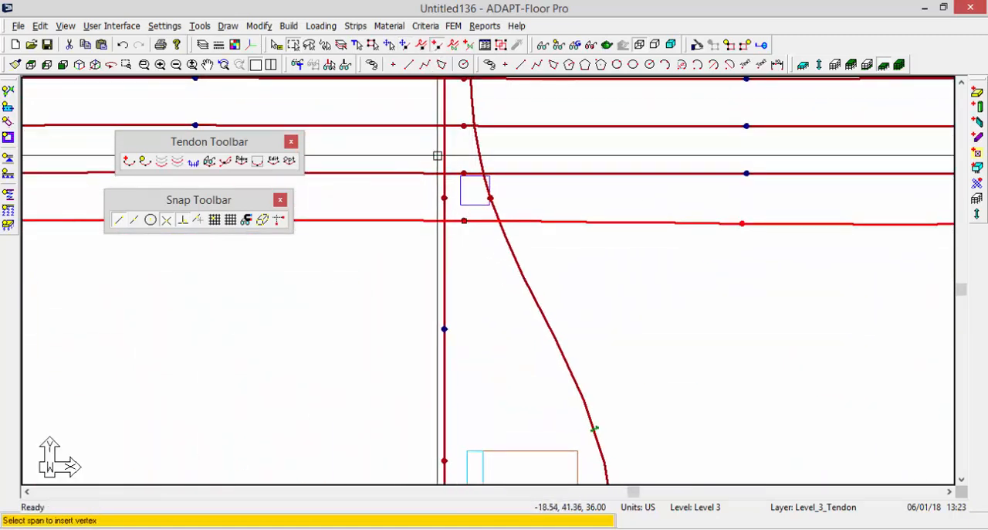
left_click(460, 220)
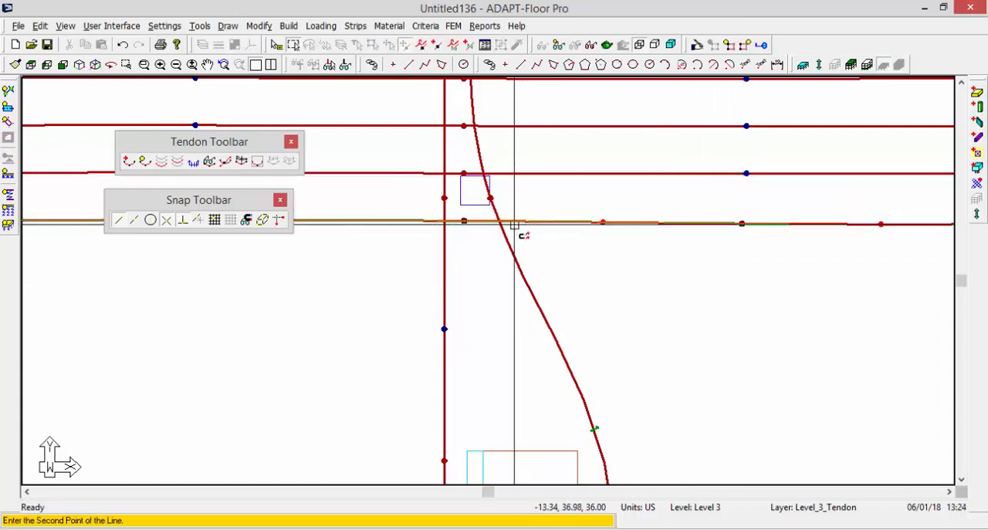
left_click(467, 221)
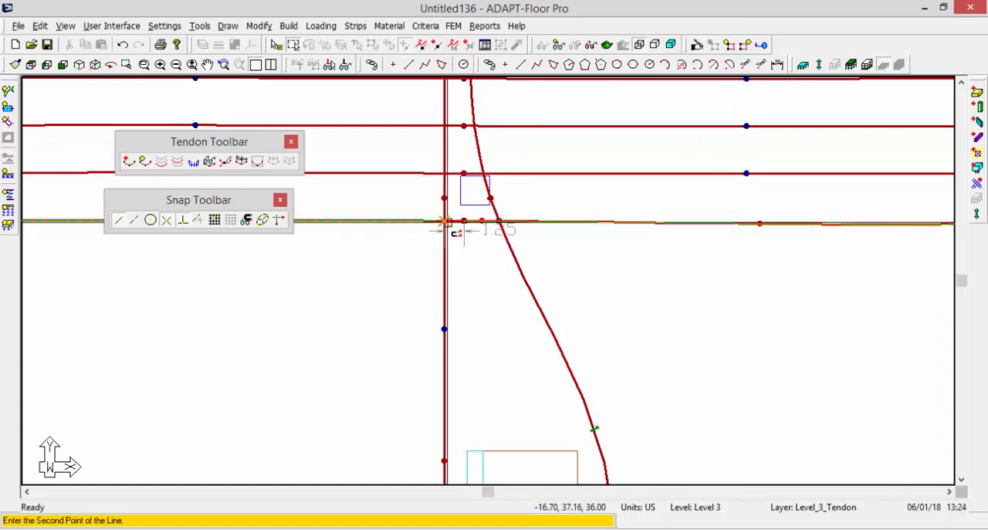
left_click(444, 222)
left_click(368, 270)
Copy the lowest horizontal tendon 5 times at a Y offset of -3.00 ft.
scroll(786, 225, "down", 4)
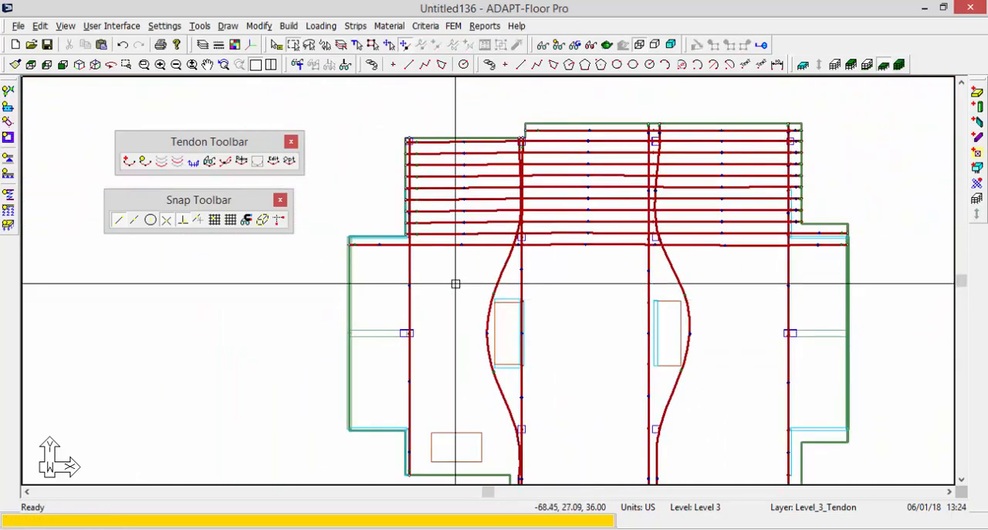
scroll(452, 282, "up", 3)
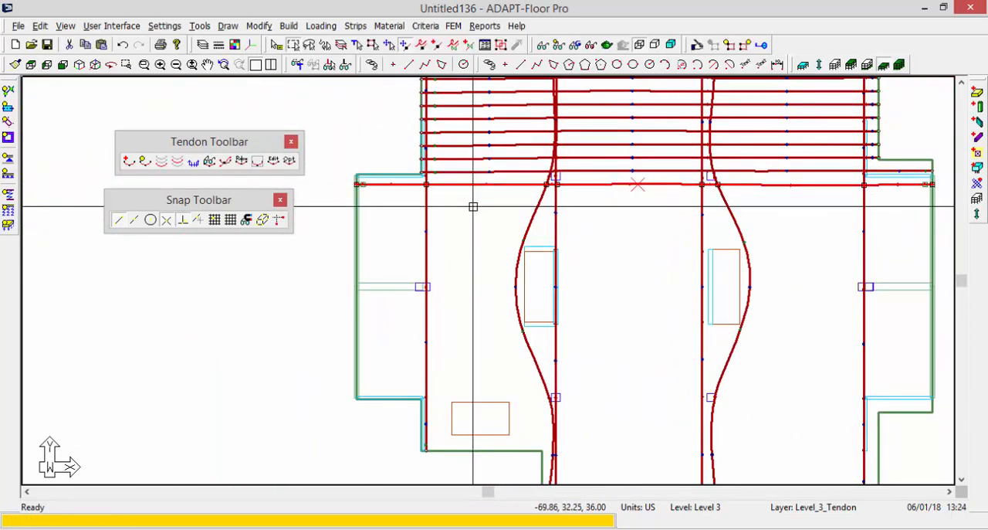
left_click(258, 26)
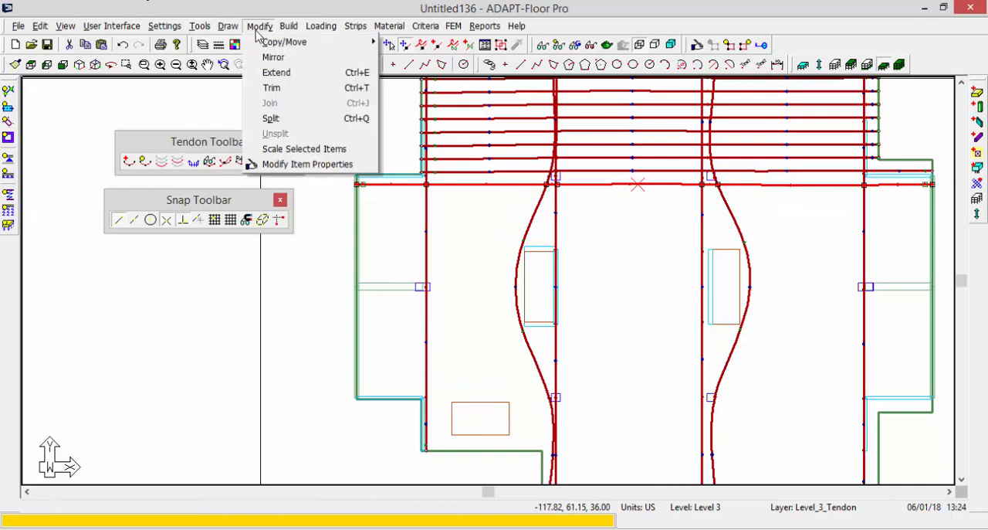
mouse_move(274, 49)
left_click(452, 73)
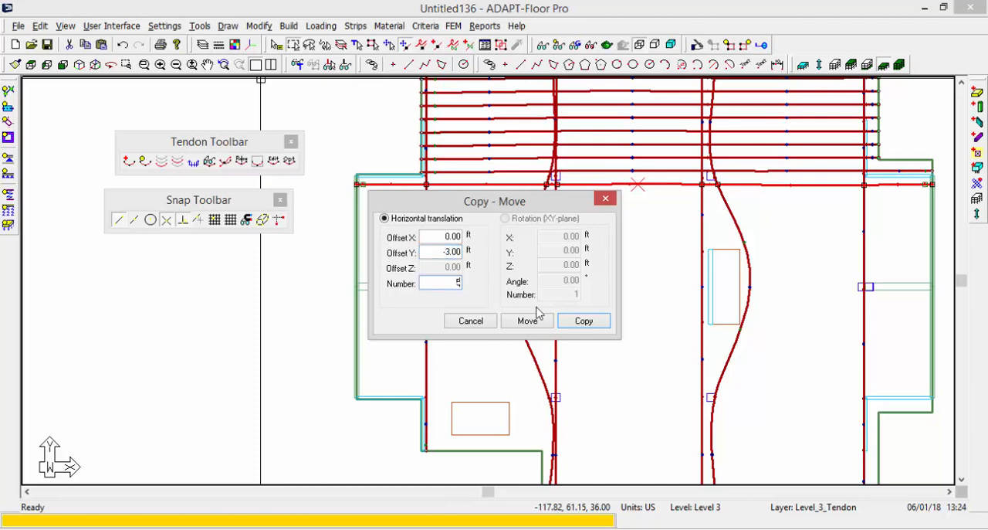
left_click(583, 320)
scroll(576, 282, "down", 3)
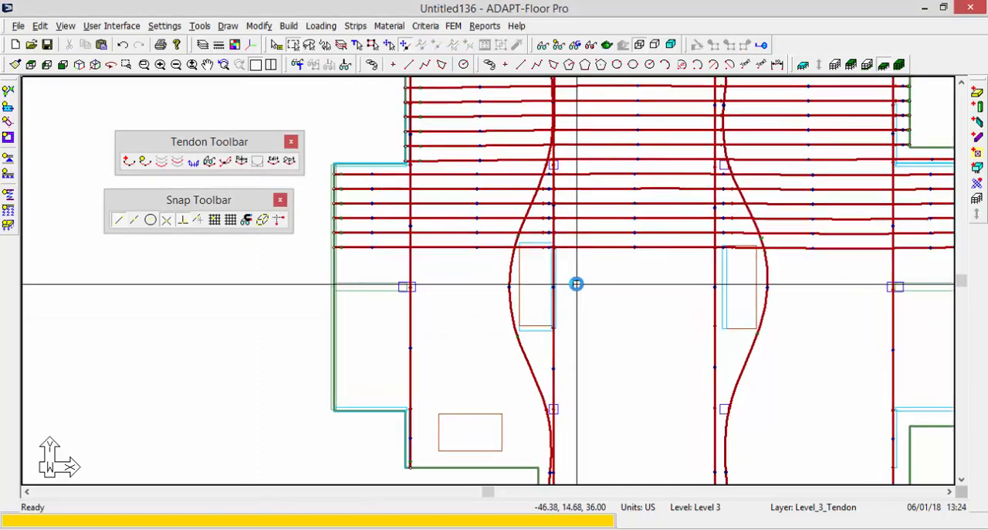
Save the model as MS1 in the Revit_Tendons folder.
left_click(18, 27)
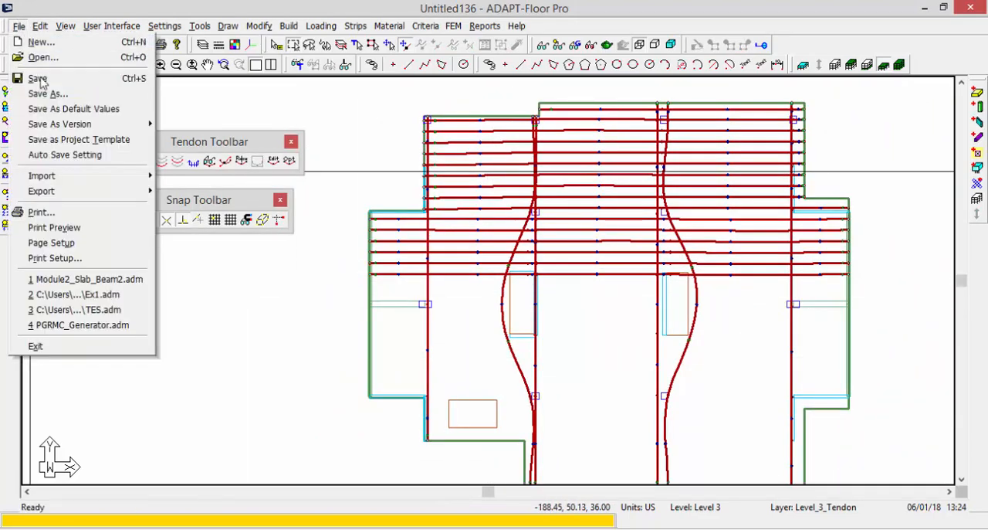
left_click(44, 92)
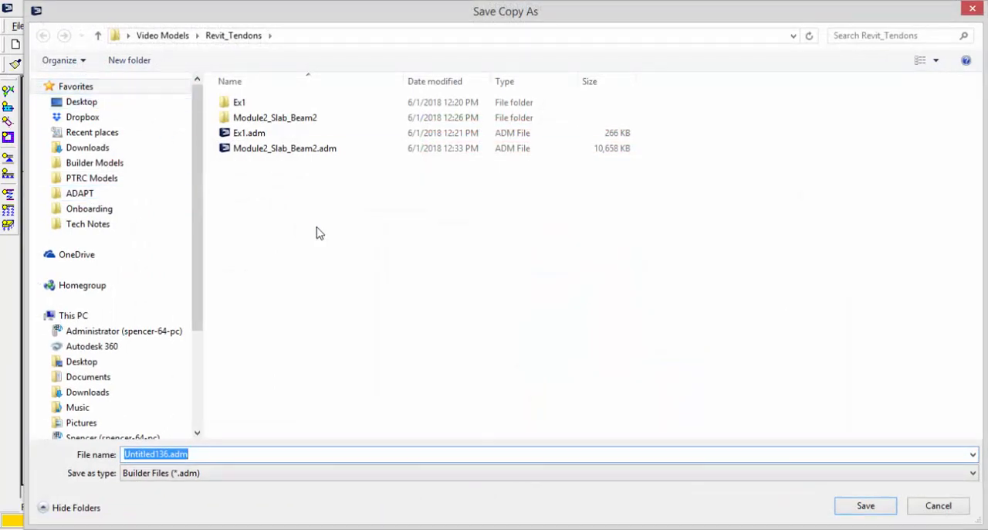
type("Mode")
key("BackSpace")
key("BackSpace")
key("BackSpace")
type("S")
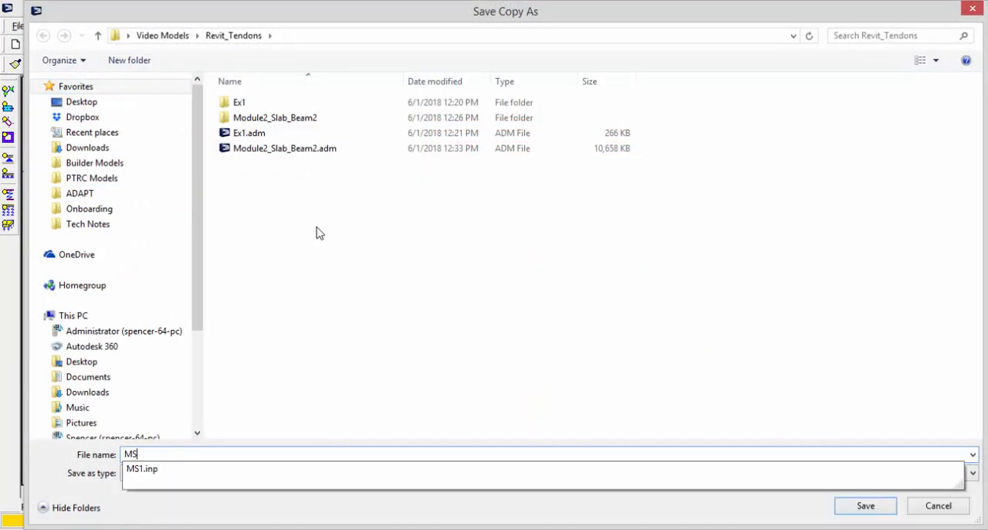
type("1")
key("Return")
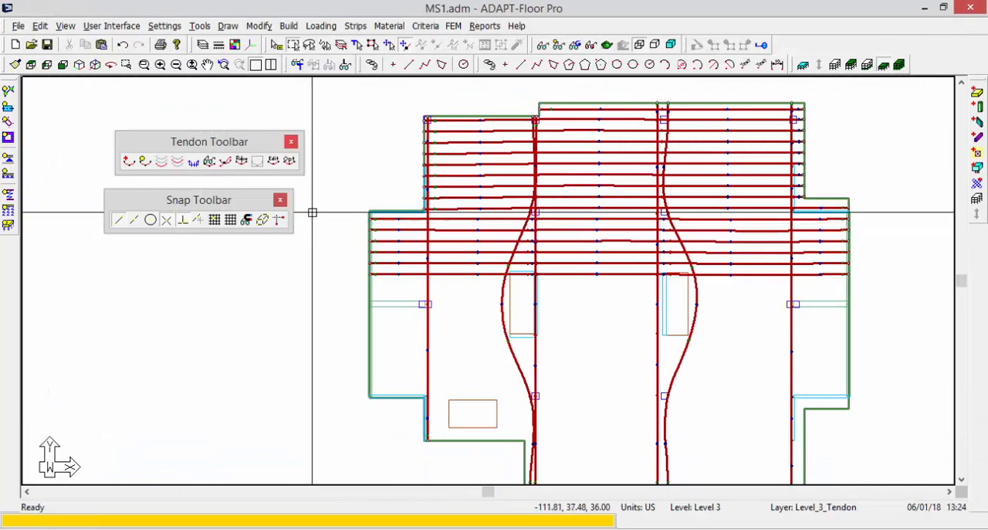
Open the 3D solid model view, hide the columns and walls, and show the slab and tendons in wireframe.
left_click(607, 46)
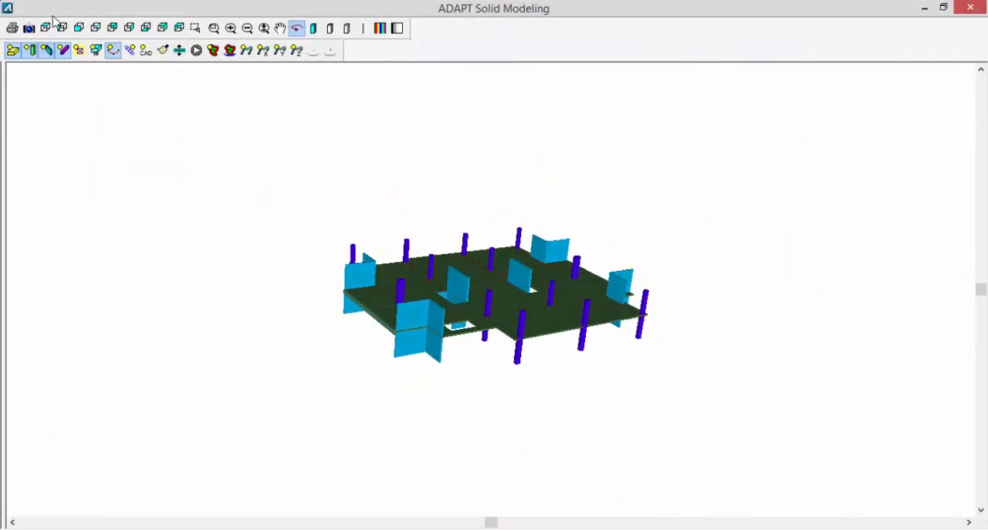
left_click(31, 53)
left_click(47, 53)
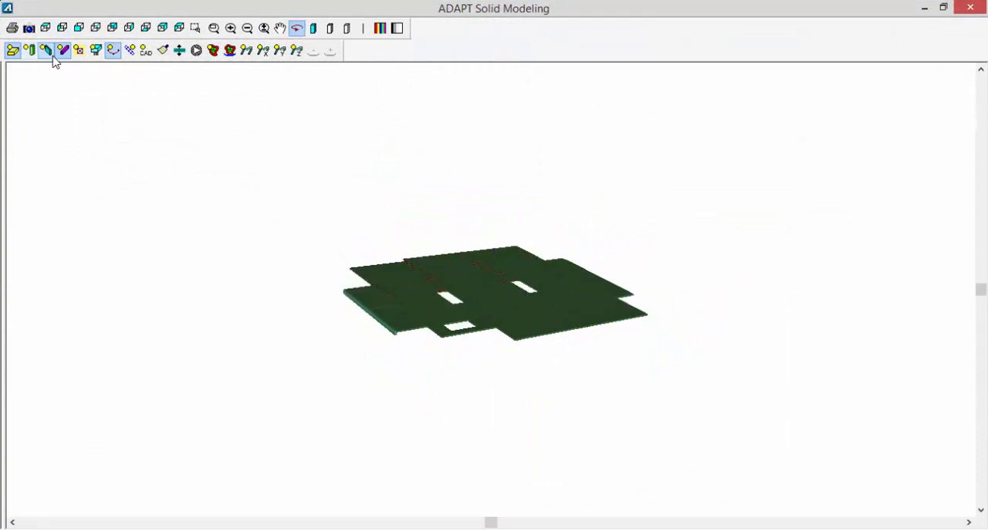
left_click(348, 30)
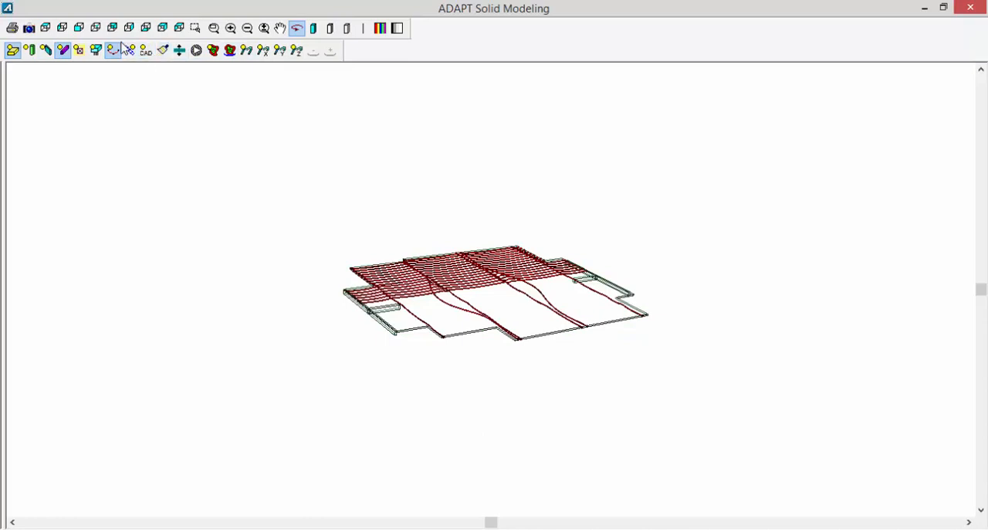
Exaggerate the model's scale factor in the Z direction and examine the tendon profiles up close.
left_click(179, 50)
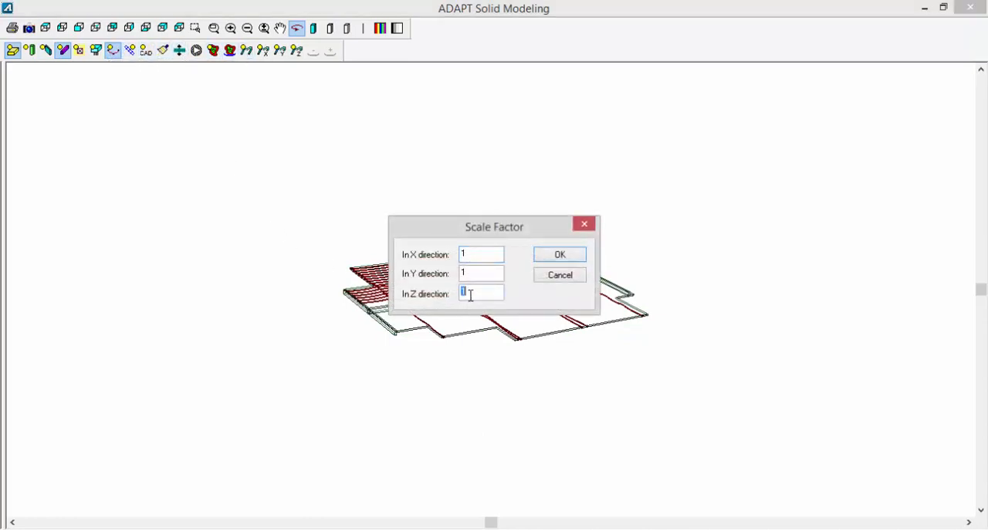
left_click(557, 256)
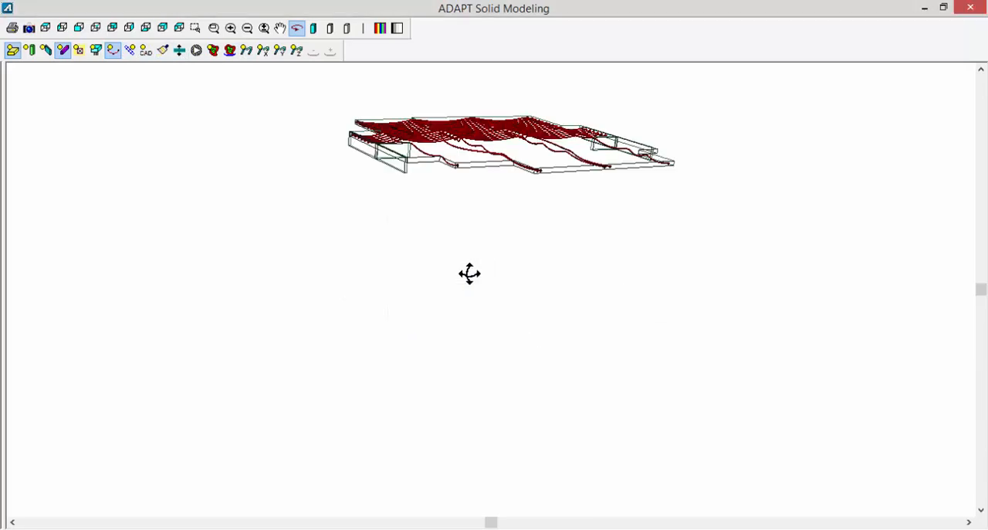
left_click_drag(463, 199, 482, 213)
left_click(230, 28)
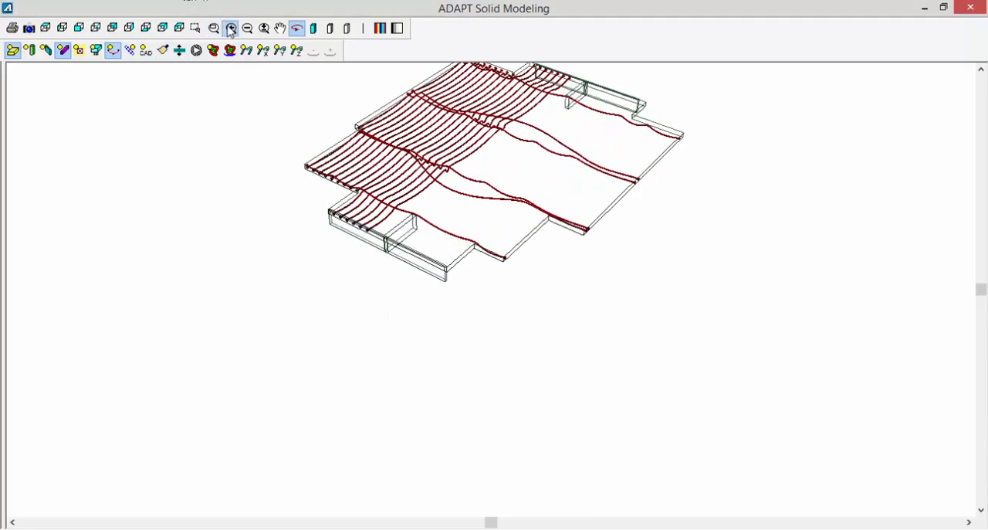
left_click(230, 28)
left_click(230, 28)
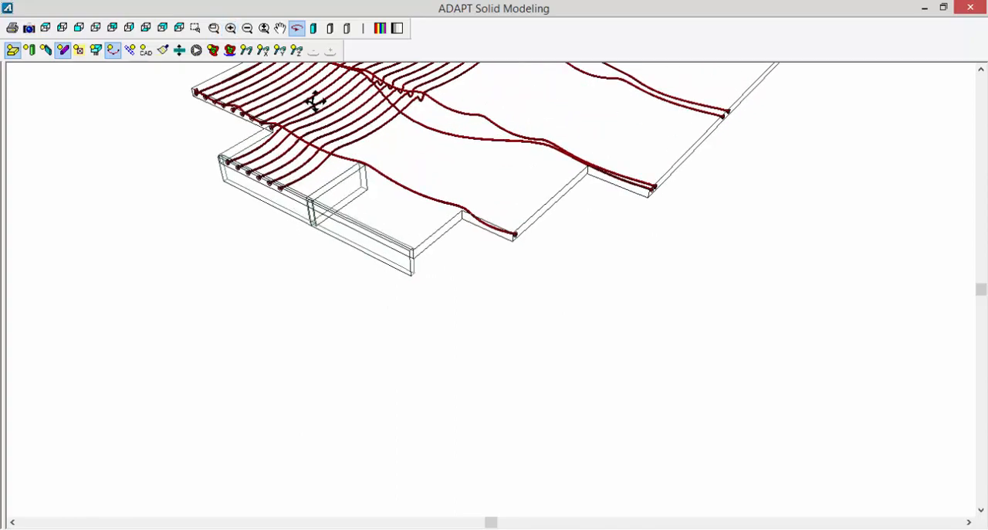
mouse_move(394, 231)
left_mouse_down()
mouse_move(375, 249)
mouse_move(387, 216)
mouse_move(377, 284)
mouse_move(389, 251)
mouse_move(360, 320)
mouse_move(388, 249)
mouse_move(445, 217)
mouse_move(463, 468)
mouse_move(443, 366)
mouse_move(429, 352)
mouse_move(386, 206)
mouse_move(391, 227)
left_mouse_up()
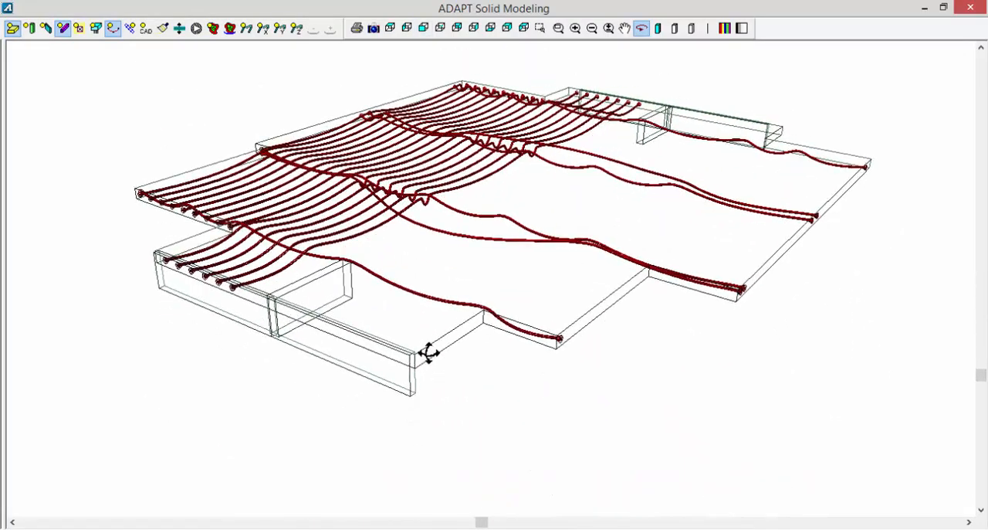
scroll(391, 227, "up", 3)
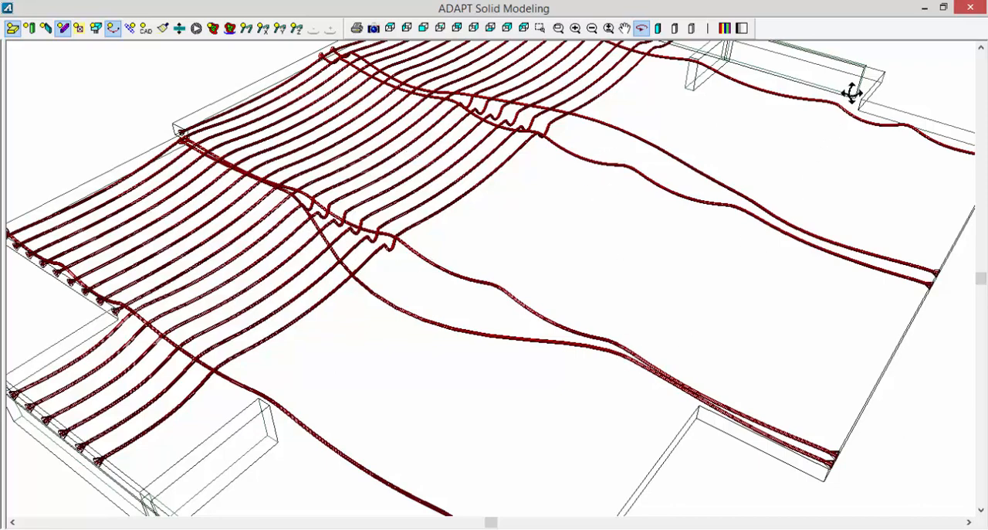
Close the solid model view and switch back to the Level 3 plan in ADAPT-Floor Pro.
left_click(970, 7)
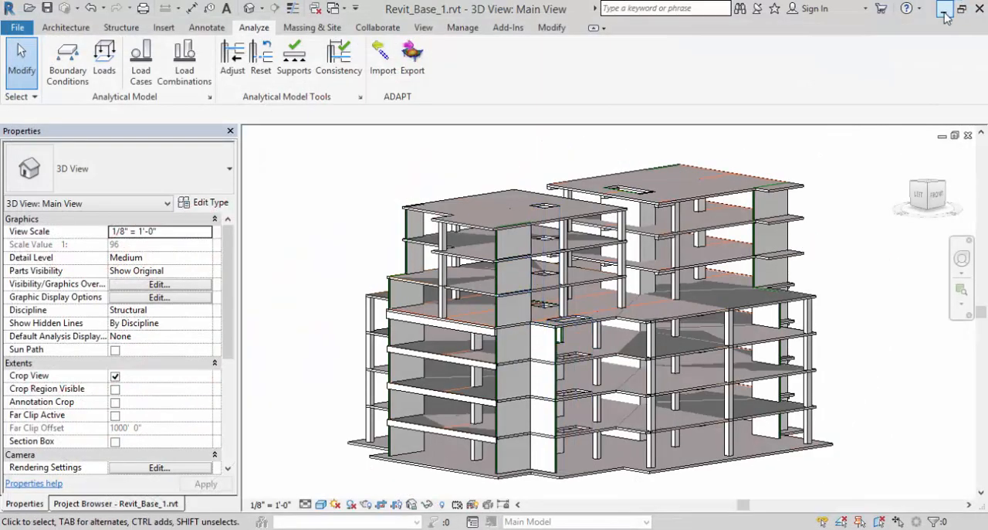
left_click(944, 9)
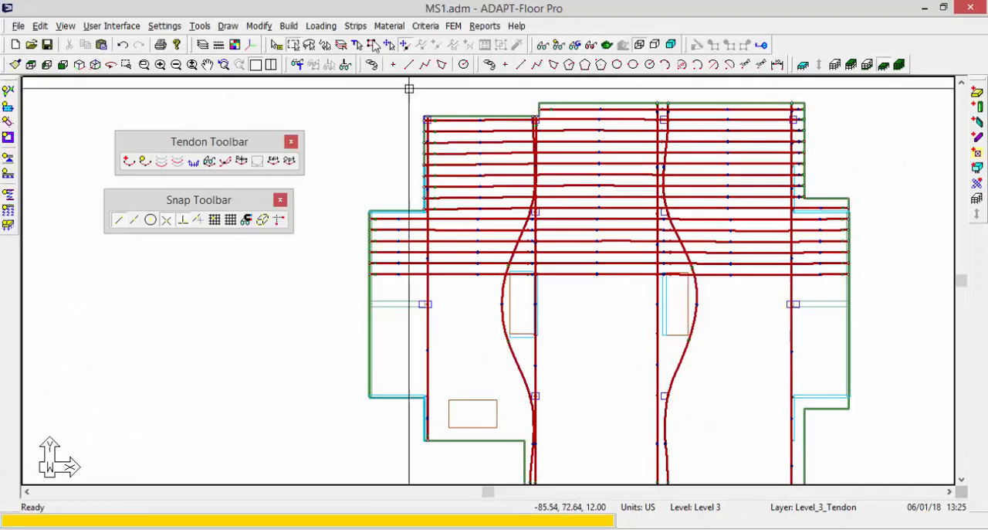
scroll(352, 177, "down", 1)
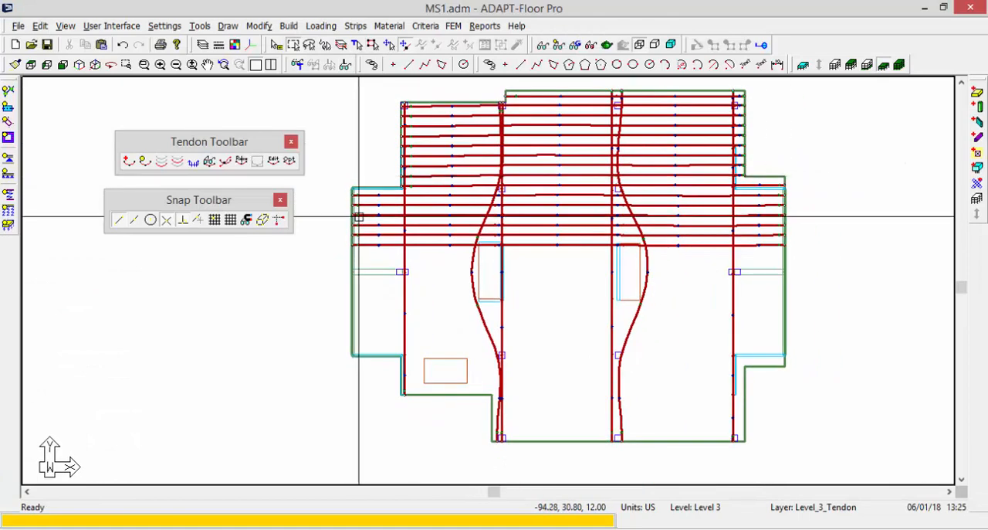
middle_click_drag(359, 218, 351, 242)
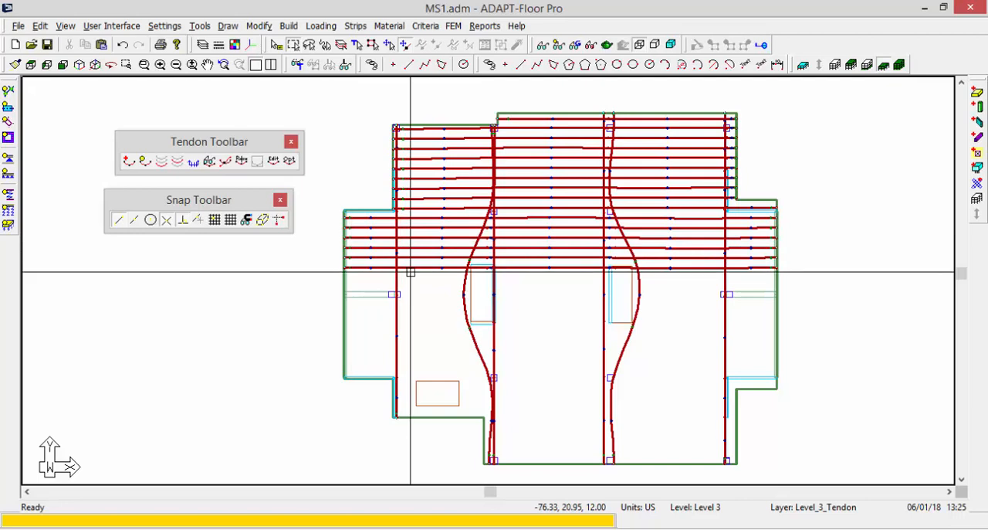
scroll(410, 272, "up", 1)
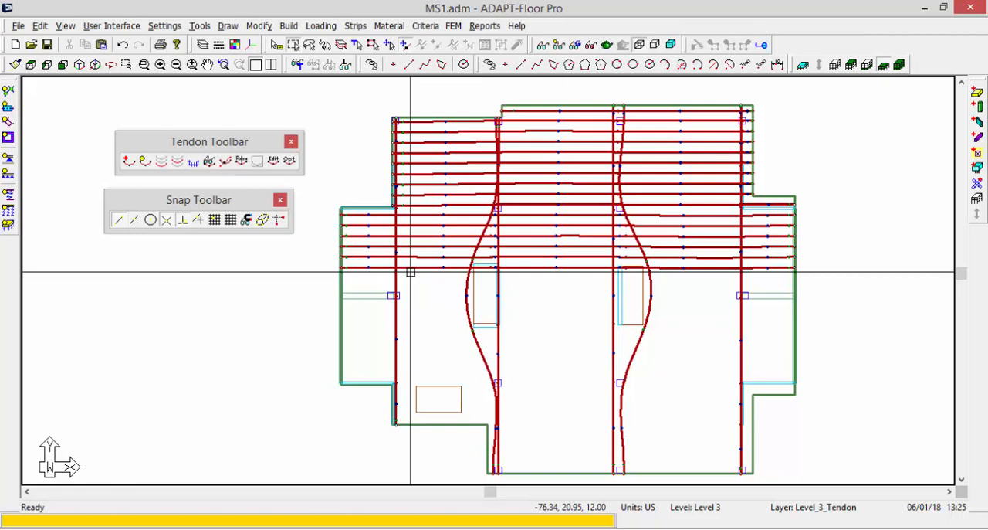
Turn on the number of strands, decimal as specified, in the tendon display information.
left_click(210, 162)
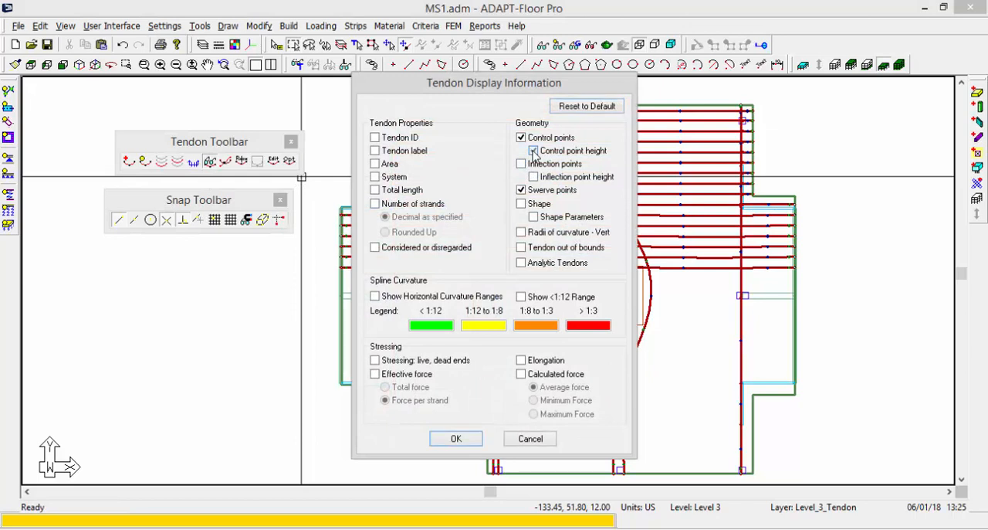
left_click(375, 204)
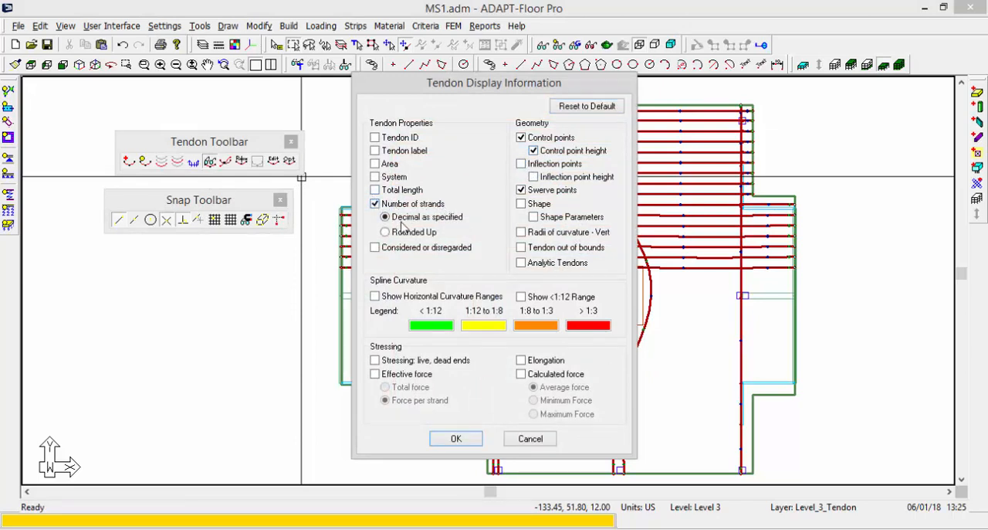
left_click(438, 441)
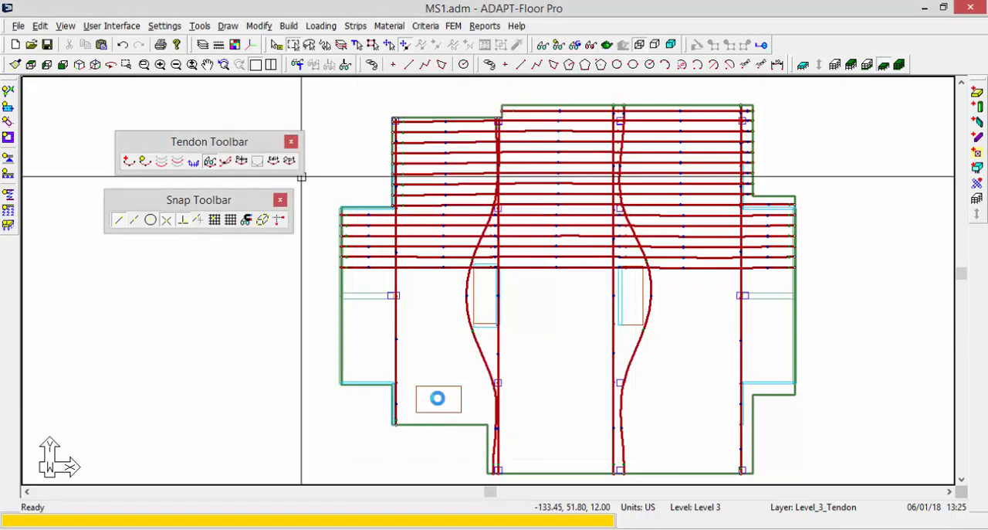
scroll(441, 353, "up", 4)
scroll(437, 120, "up", 3)
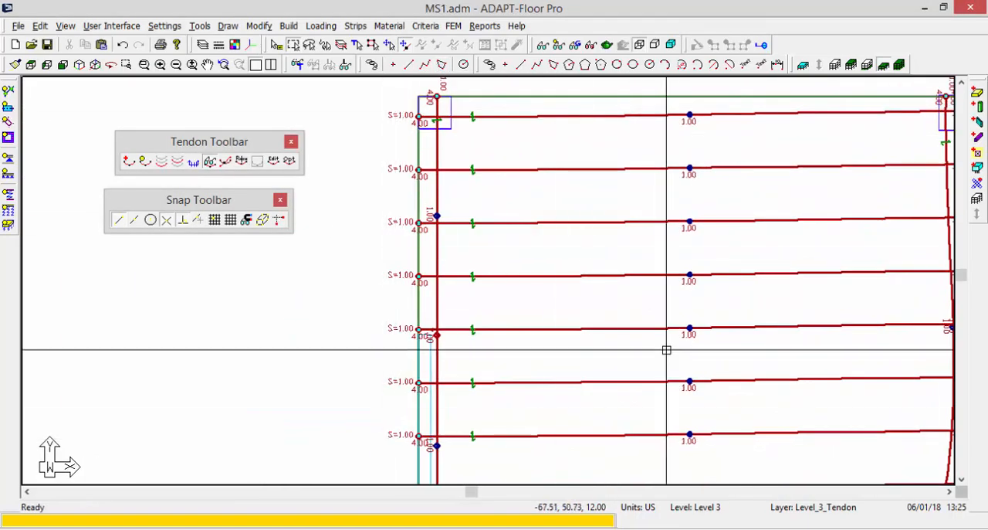
scroll(613, 316, "down", 3)
scroll(507, 292, "down", 4)
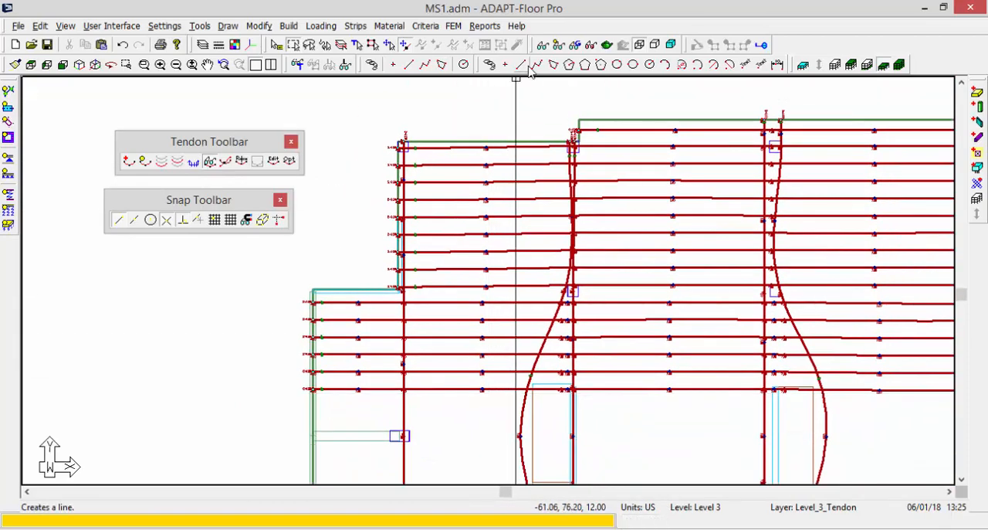
Set the tendon font height to 15 in in the view item settings and save the model.
left_click(543, 44)
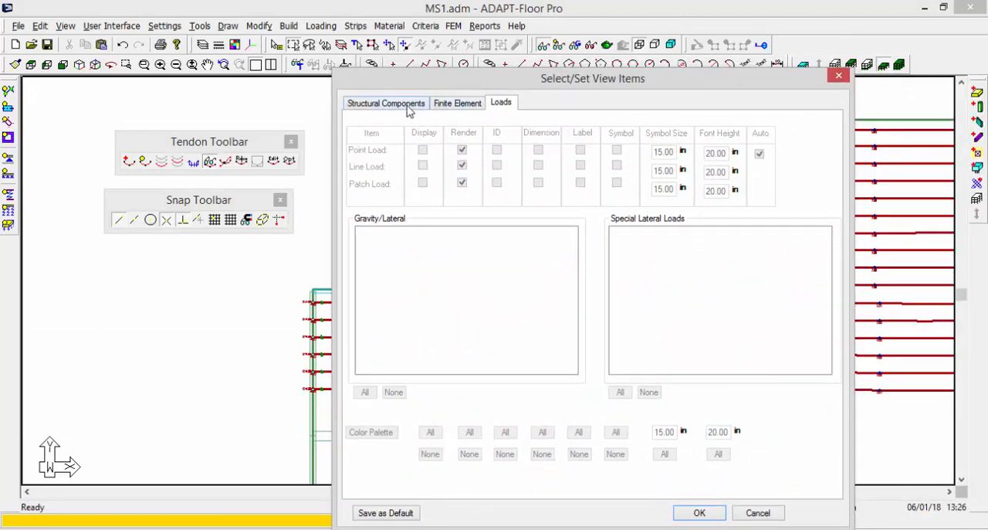
left_click(442, 106)
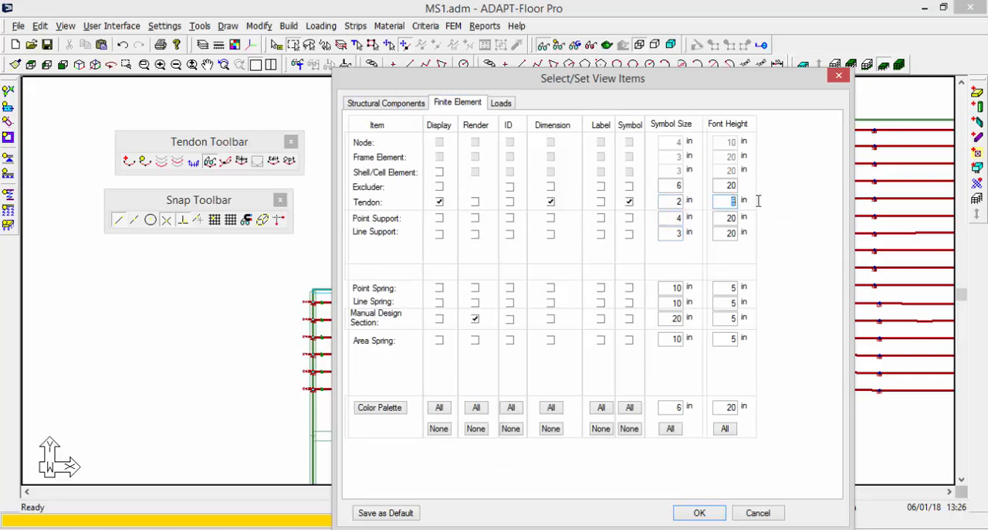
left_click(699, 513)
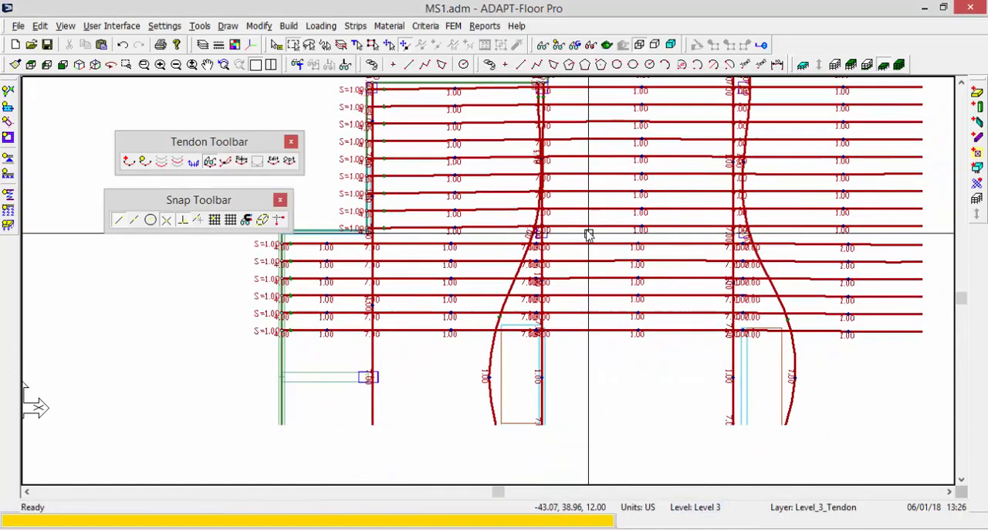
middle_click_drag(589, 235, 586, 230)
scroll(574, 269, "down", 7)
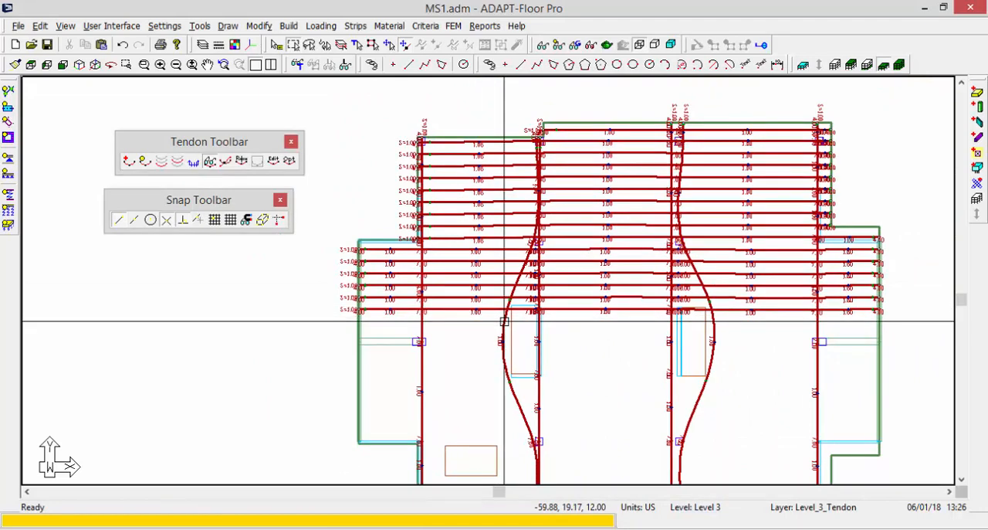
scroll(504, 321, "down", 1)
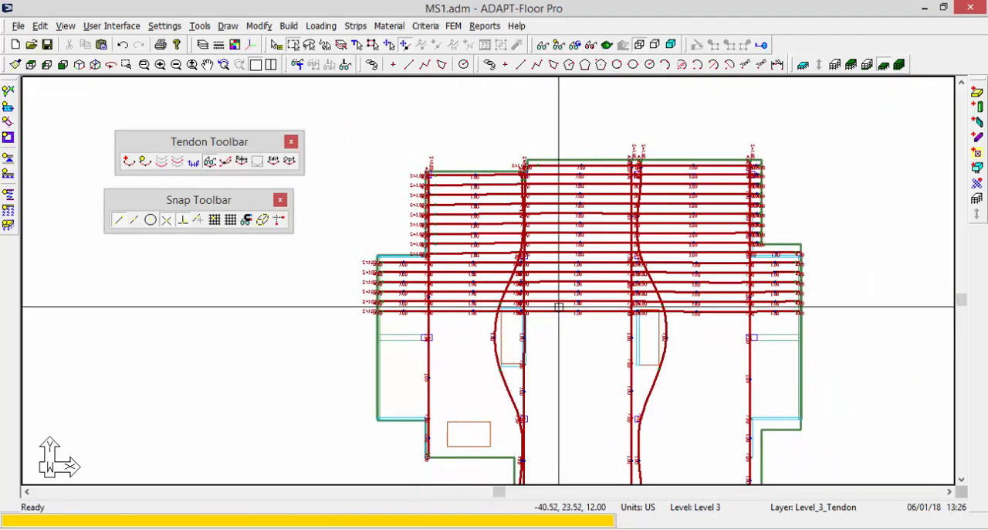
left_click(47, 44)
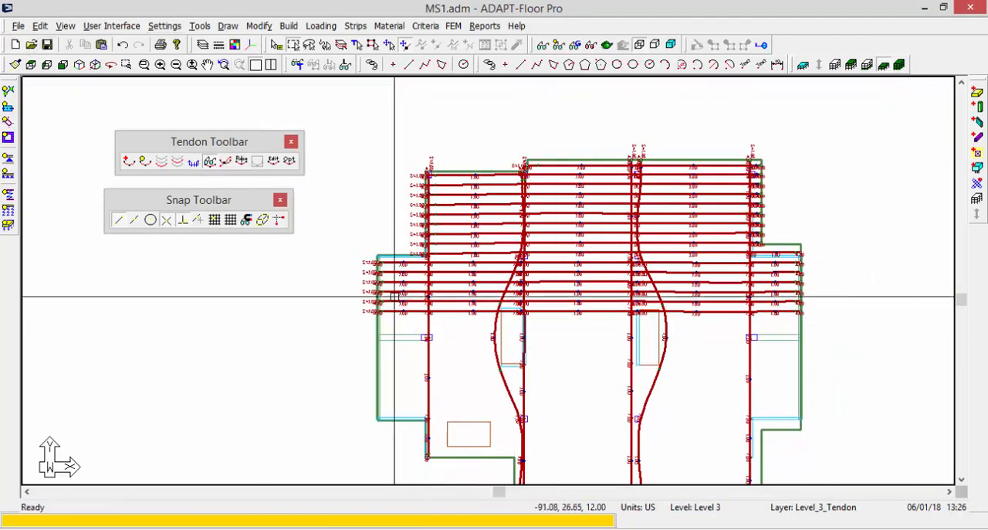
Review the general, location and stressing properties of the uppermost horizontal tendon that starts at the far-left slab edge.
middle_click_drag(392, 207, 397, 194)
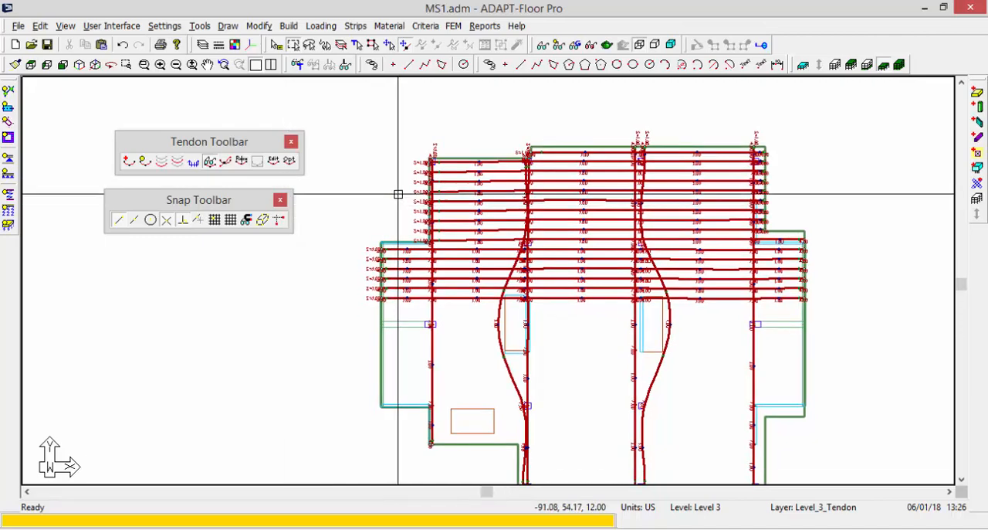
scroll(398, 194, "up", 5)
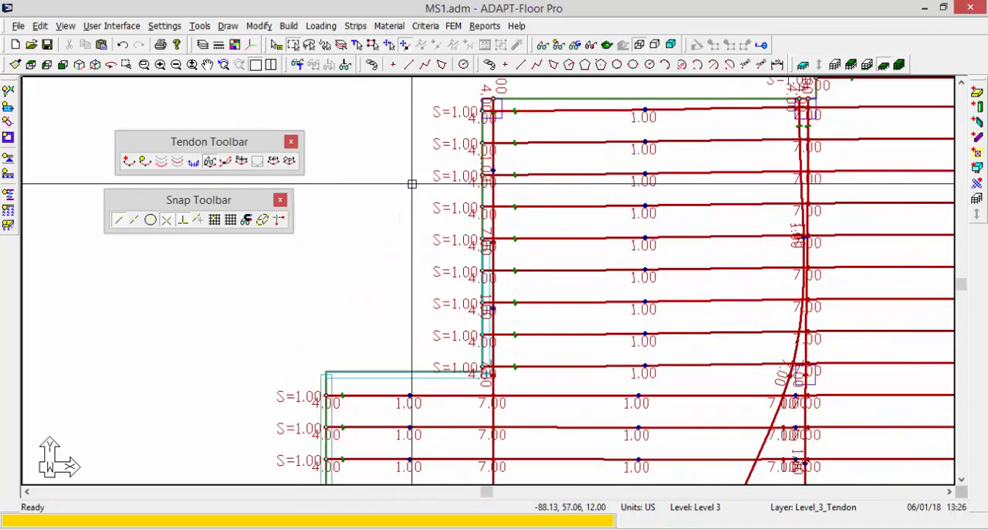
scroll(404, 311, "down", 2)
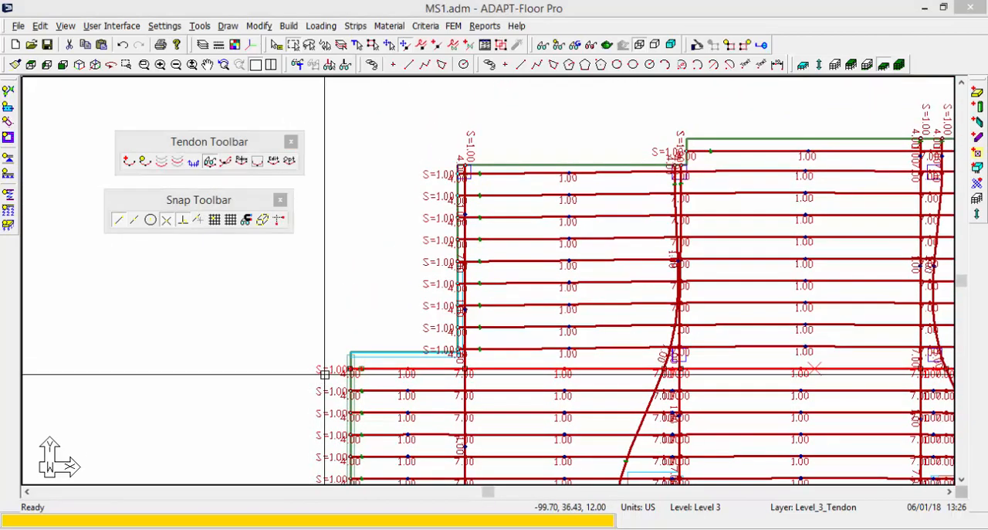
double_click(324, 374)
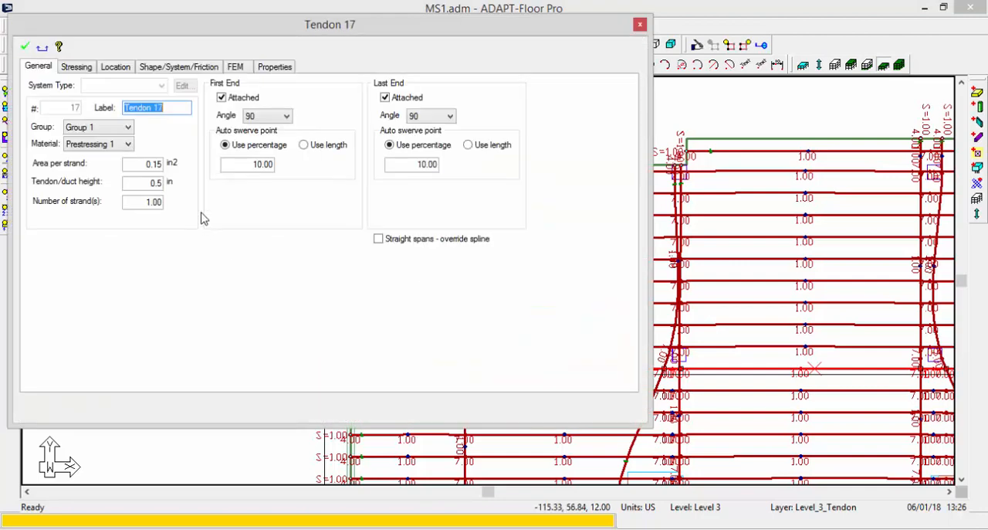
left_click(116, 67)
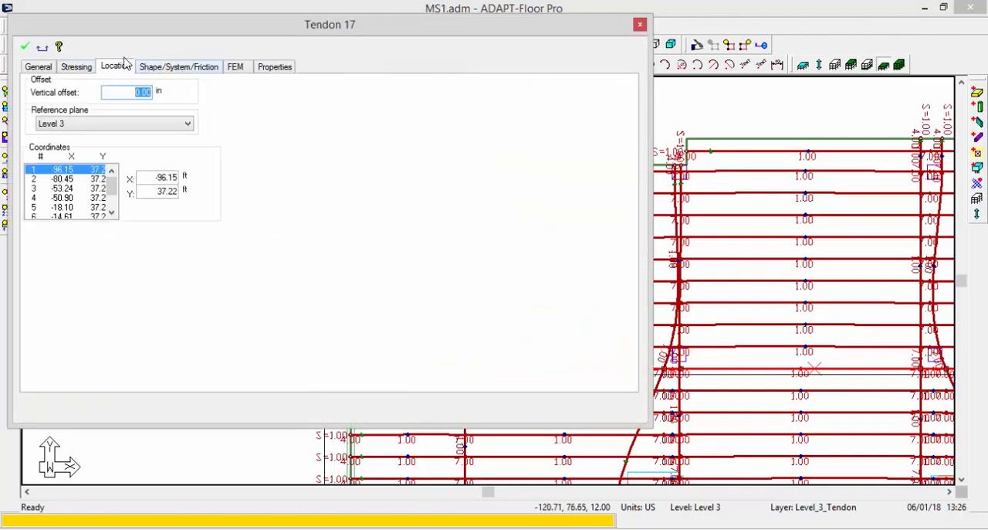
left_click(81, 70)
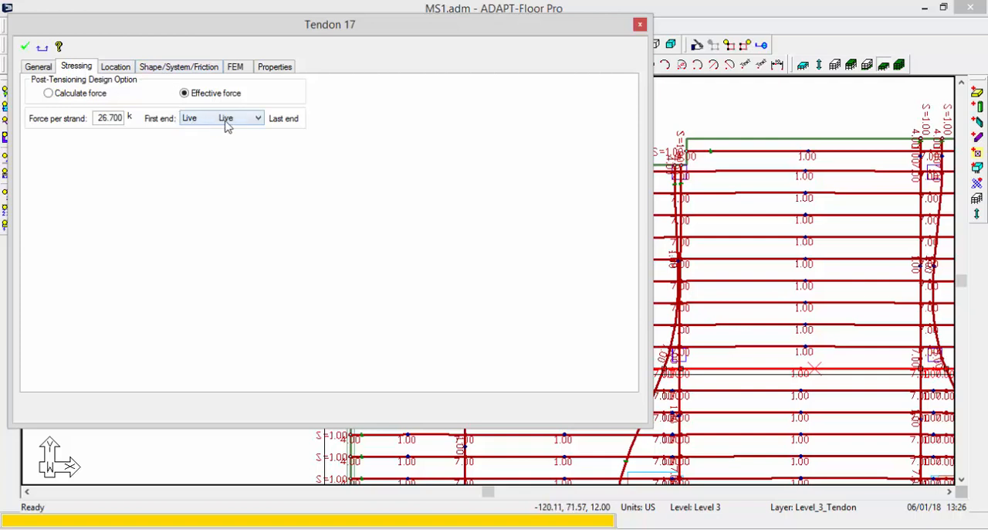
left_click(25, 47)
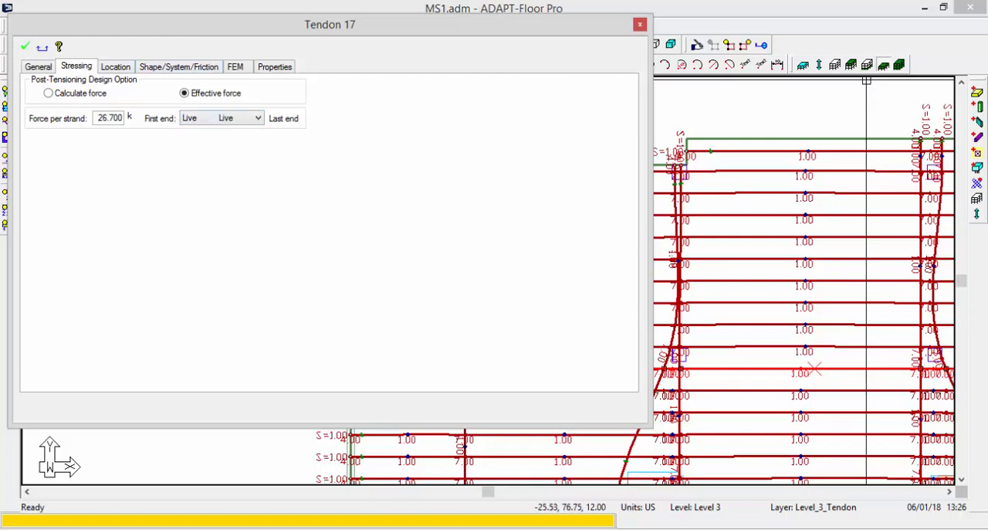
scroll(640, 225, "down", 4)
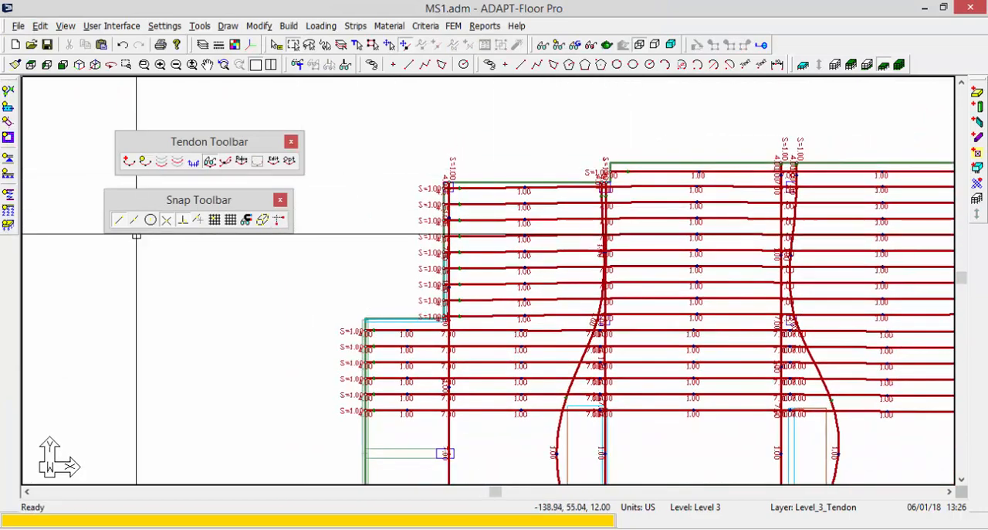
Turn on the stressing display of live and dead ends for the tendons.
left_click(209, 161)
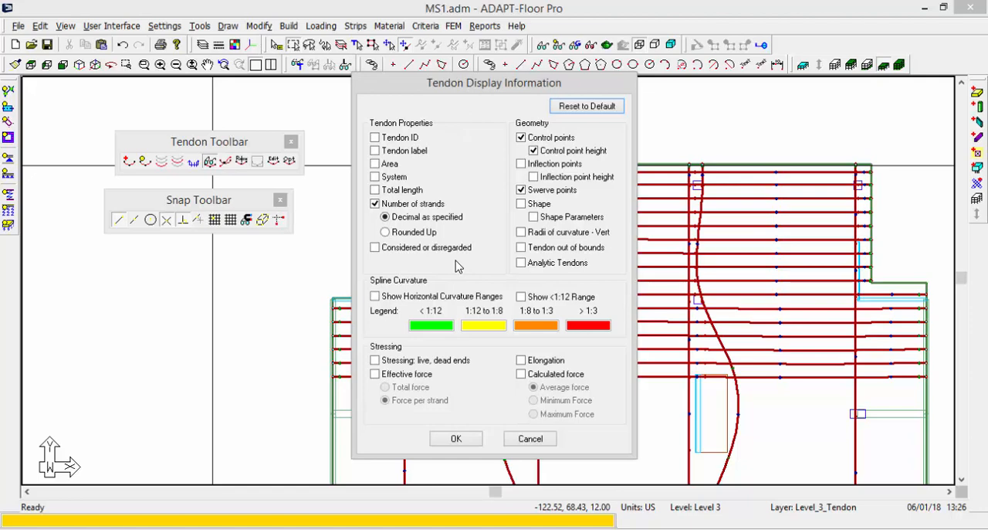
left_click(375, 361)
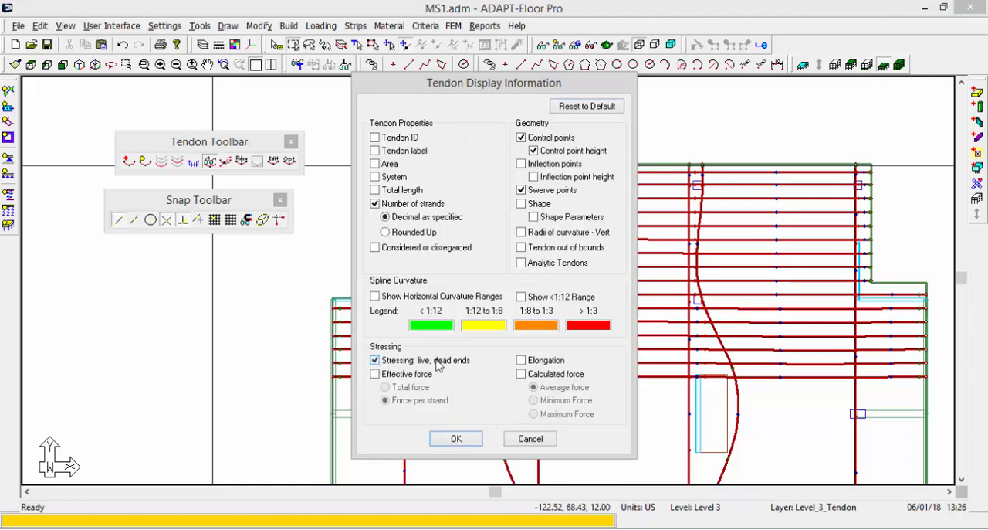
left_click(456, 439)
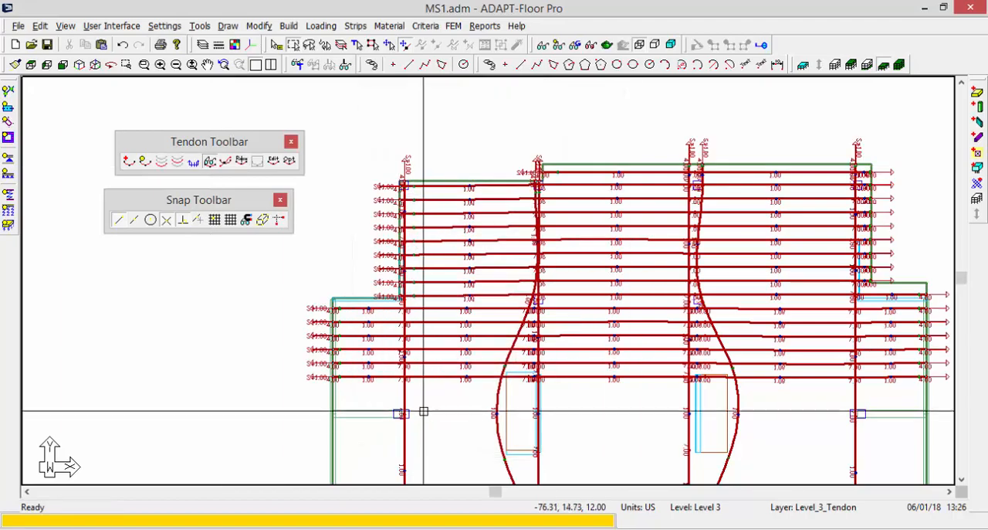
Turn off the number of strands in the tendon display information, keeping the live and dead stressing ends shown.
scroll(317, 343, "up", 6)
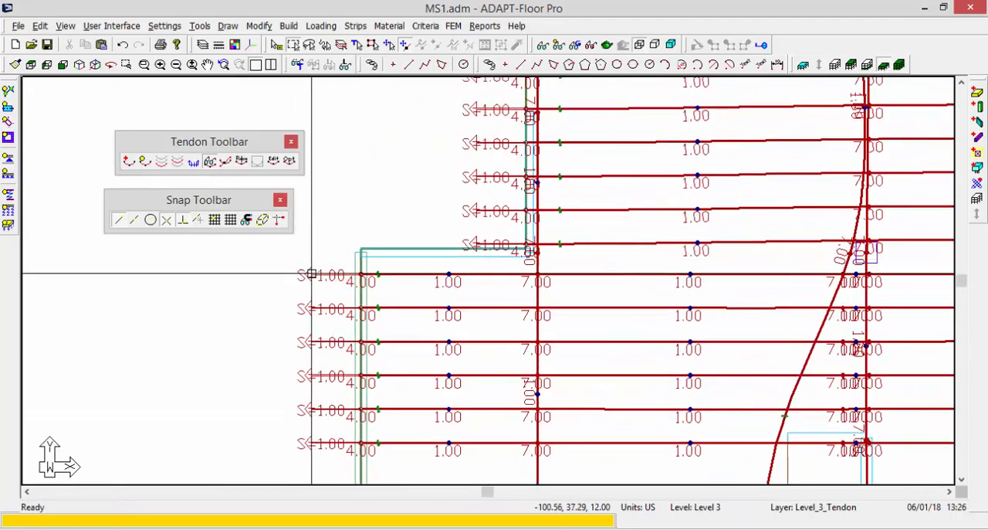
scroll(313, 351, "down", 5)
scroll(311, 344, "down", 2)
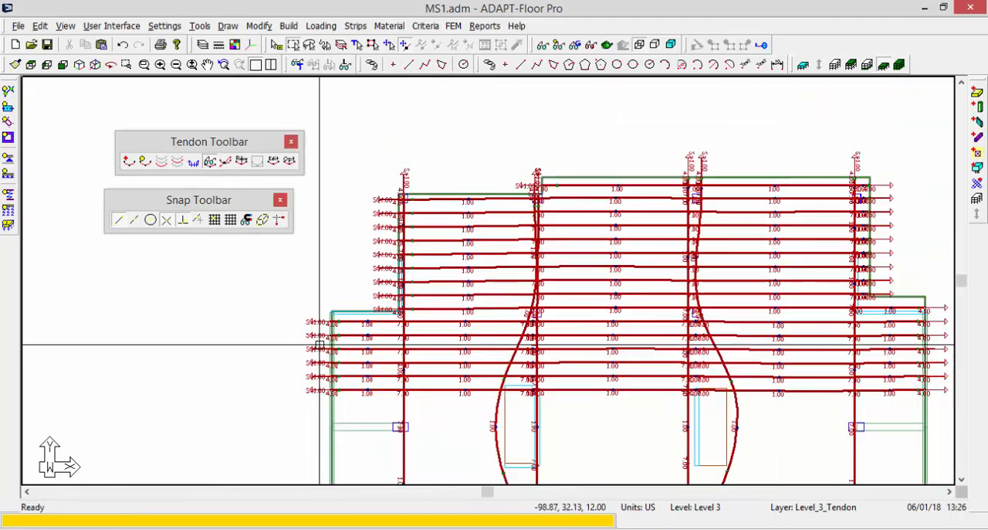
left_click(209, 162)
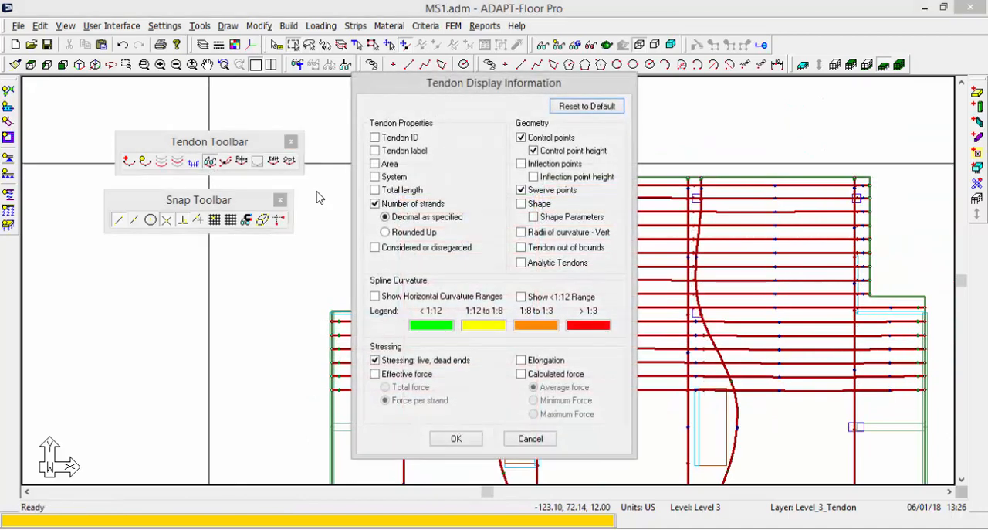
left_click(374, 204)
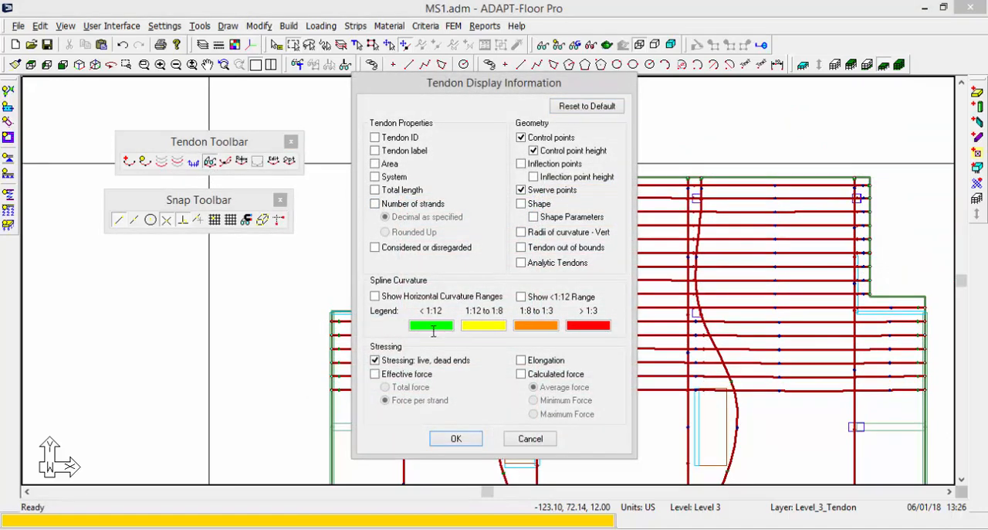
left_click(456, 439)
scroll(428, 401, "down", 2)
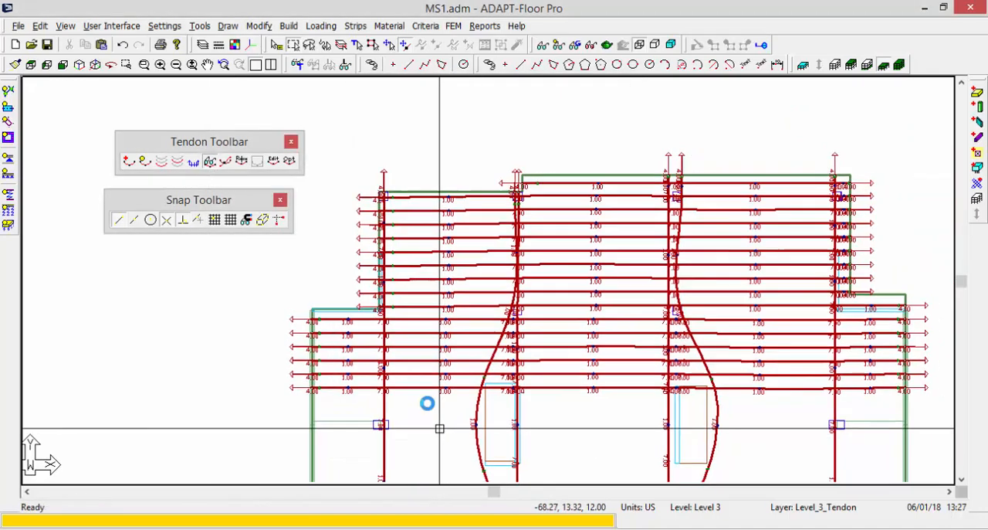
Adjust the tendon font height in the finite element view item settings.
left_click(544, 44)
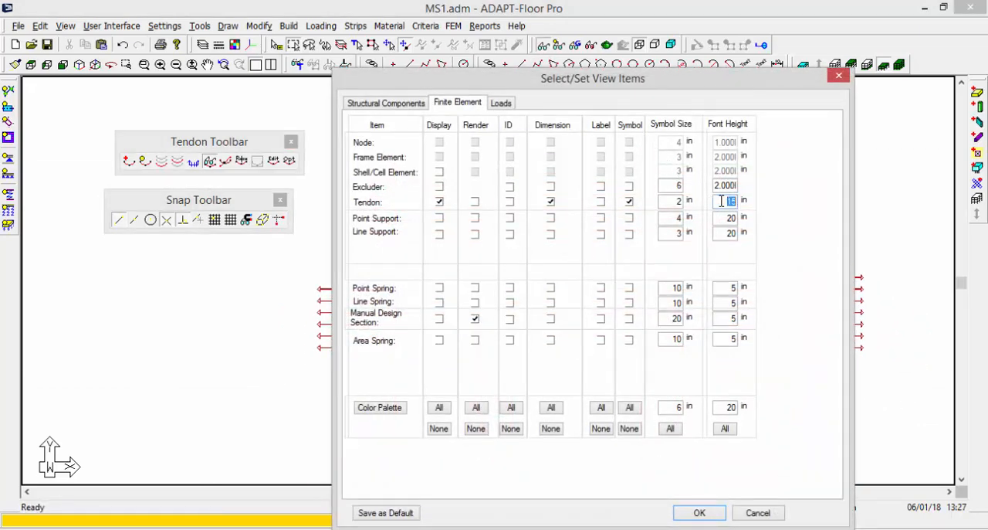
left_click(715, 515)
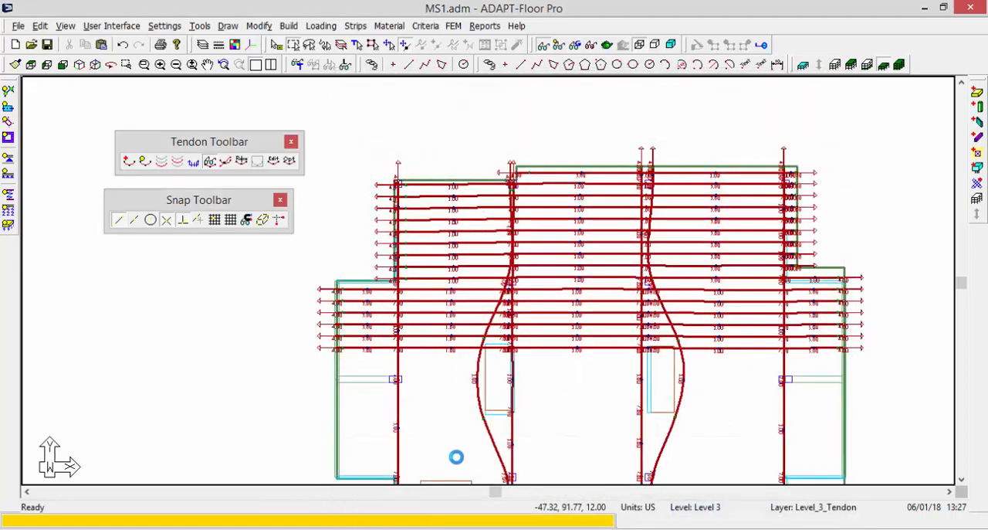
scroll(446, 387, "down", 2)
scroll(561, 337, "down", 1)
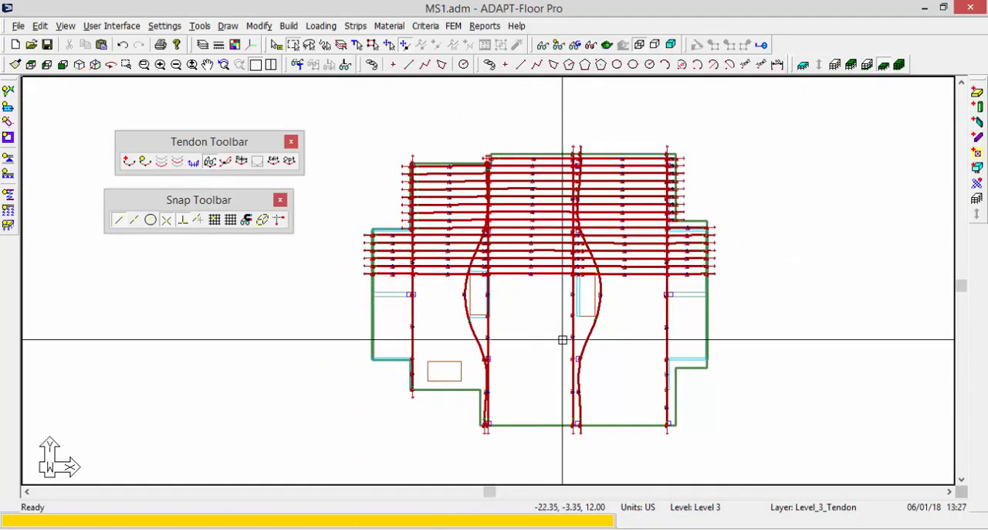
scroll(585, 269, "up", 2)
scroll(563, 235, "up", 1)
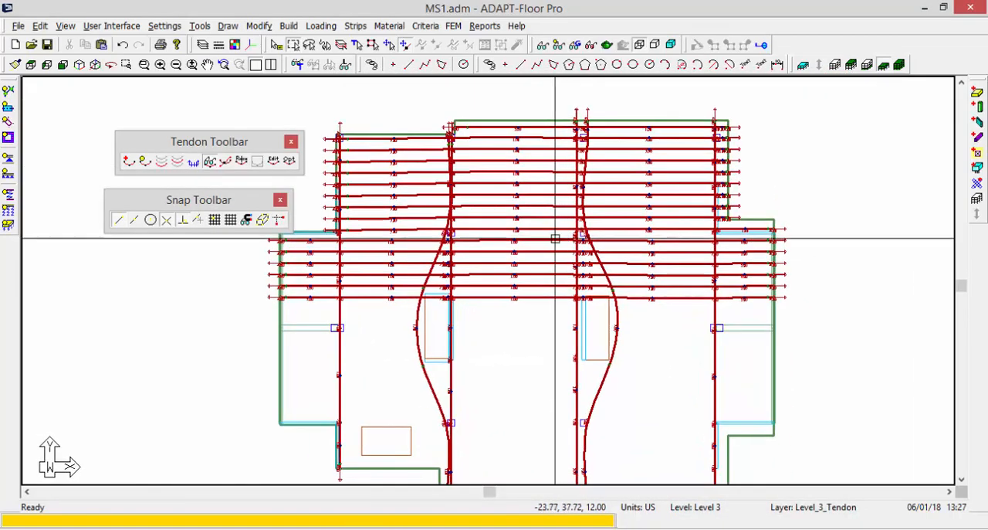
Review the general settings and the layer, line thickness and colour properties of the lowest horizontal tendon.
double_click(530, 298)
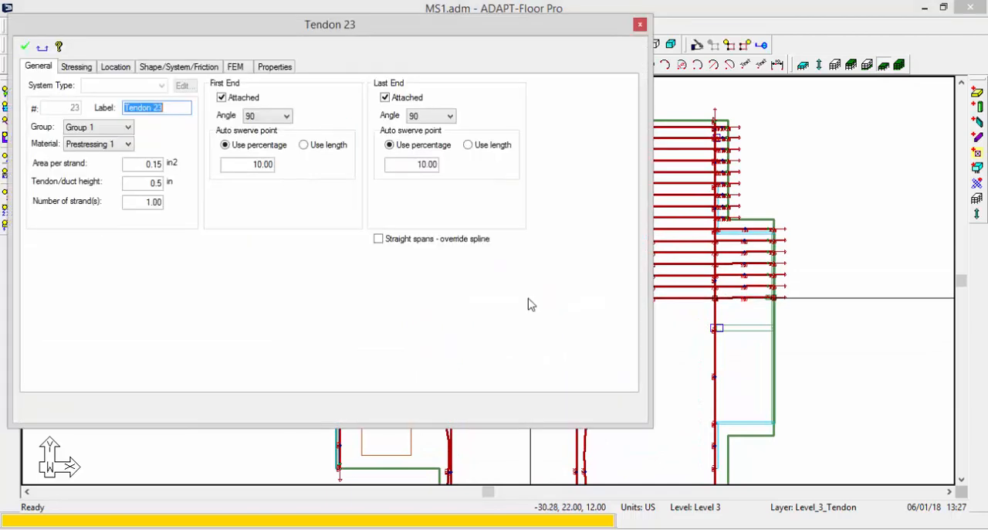
left_click(277, 67)
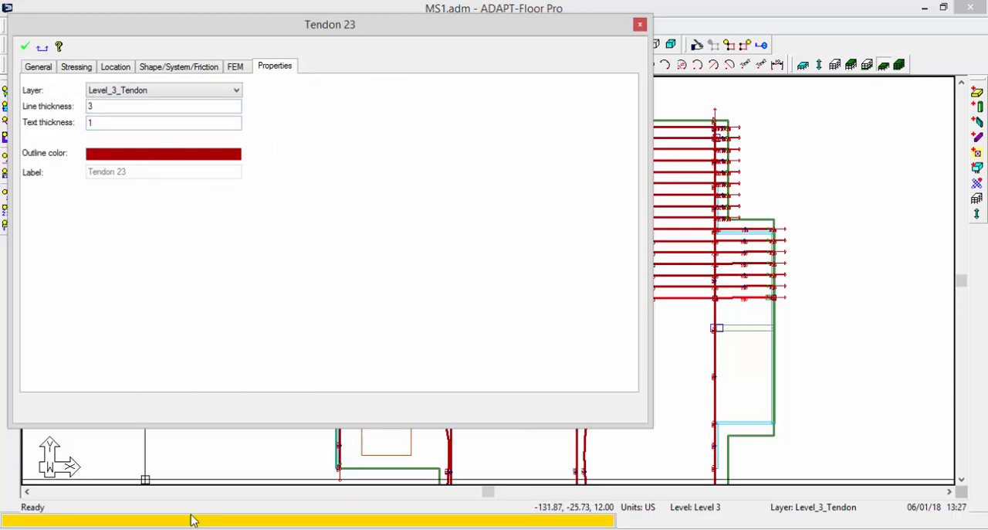
left_click(254, 475)
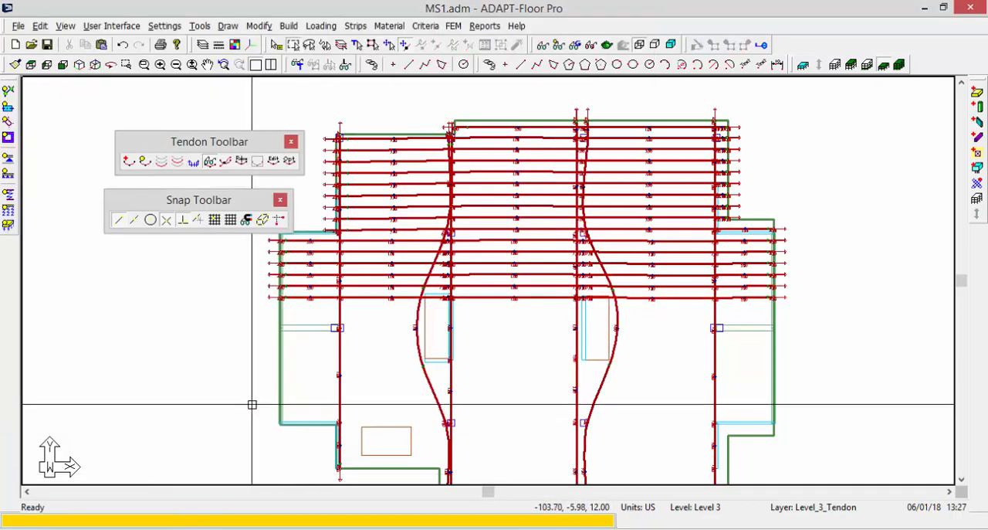
scroll(503, 214, "down", 2)
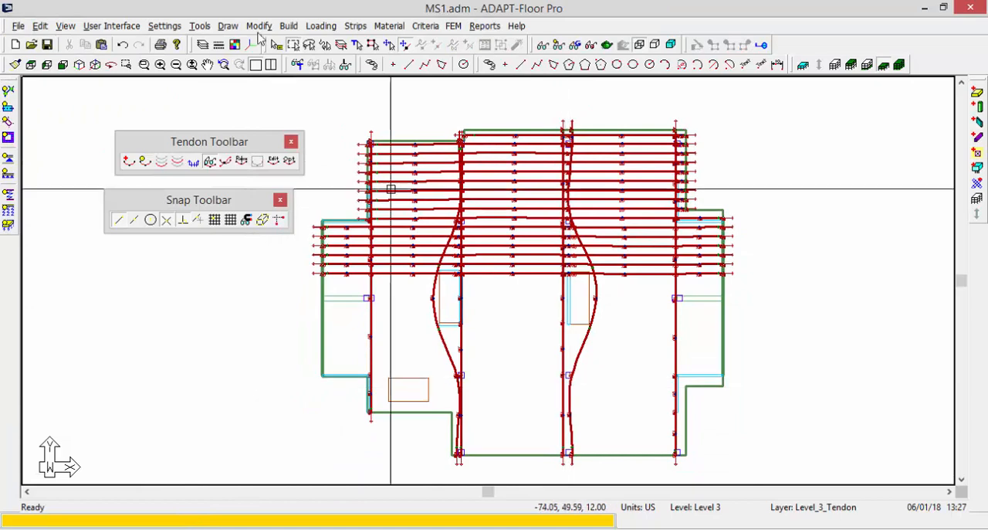
Select all tendons by type and set their outline and fill colours to bright green in the item properties.
left_click(356, 44)
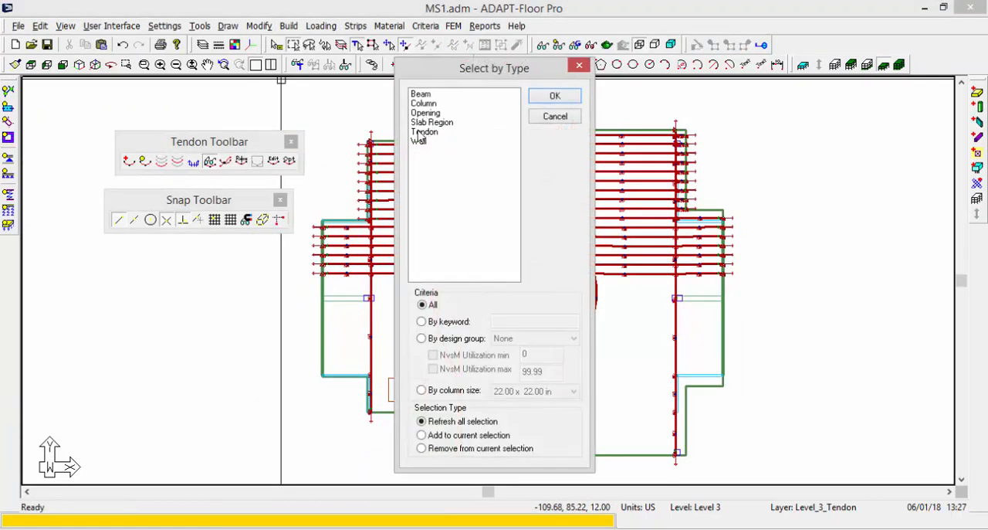
left_click(423, 132)
left_click(554, 95)
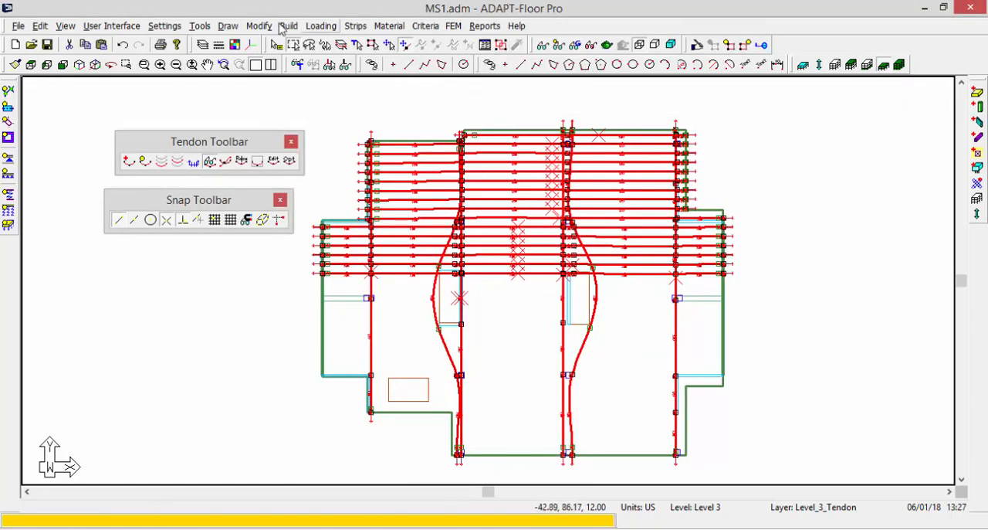
left_click(259, 26)
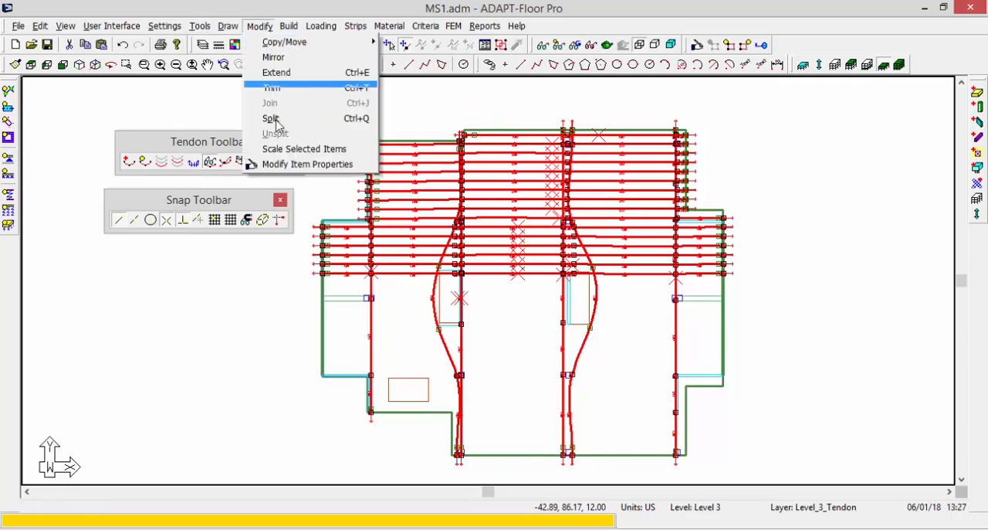
left_click(301, 162)
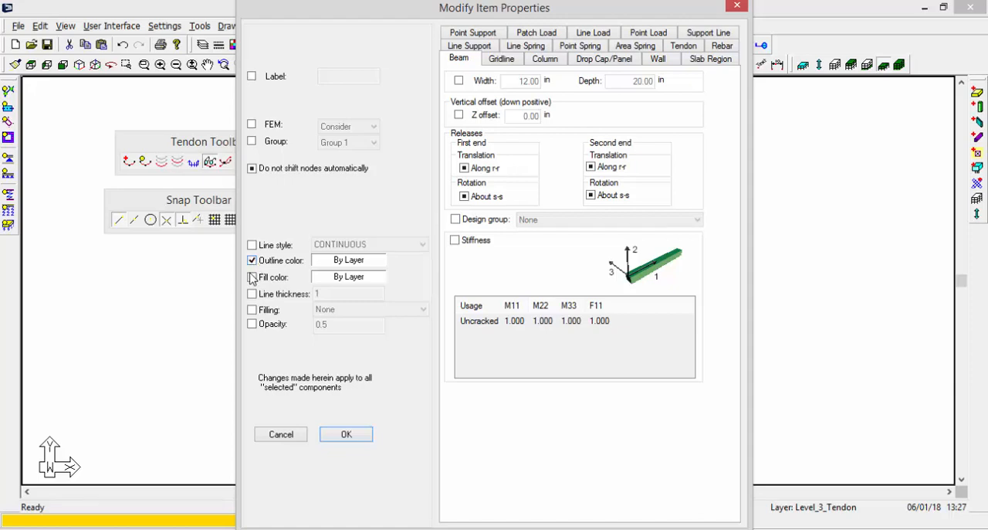
left_click(339, 272)
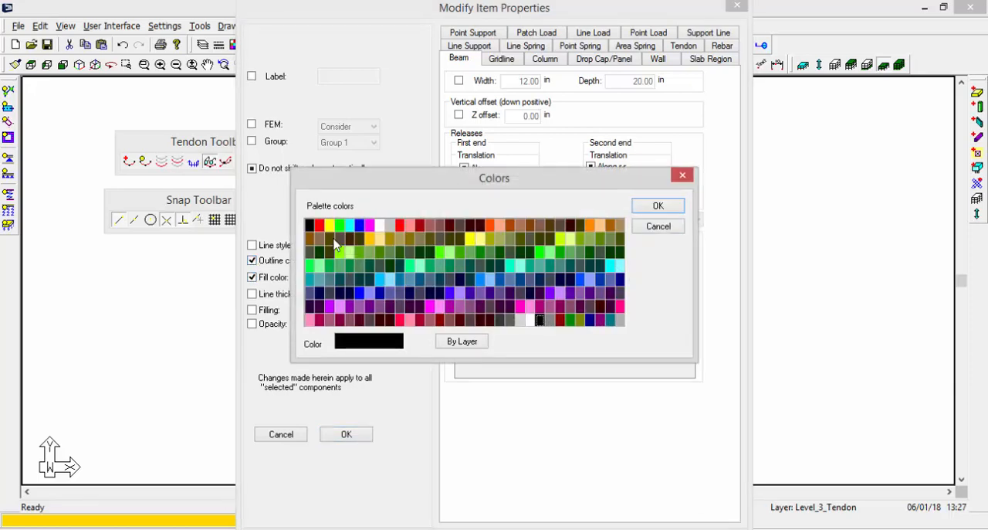
left_click(339, 225)
left_click(676, 206)
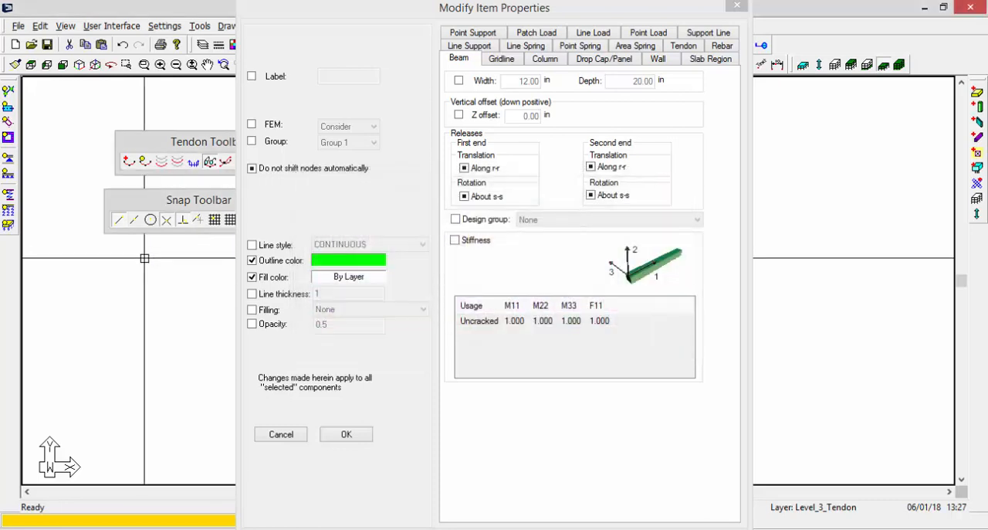
left_click(337, 281)
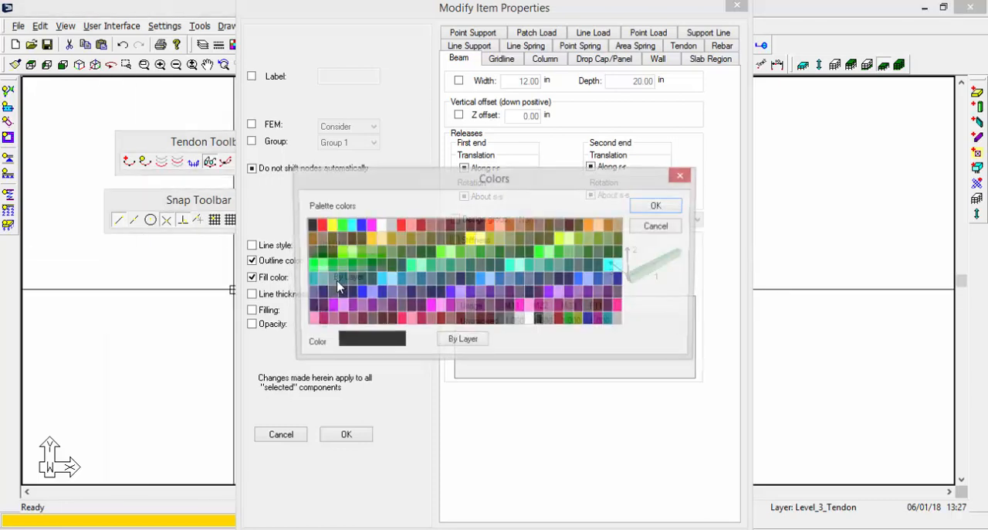
left_click(340, 225)
left_click(658, 206)
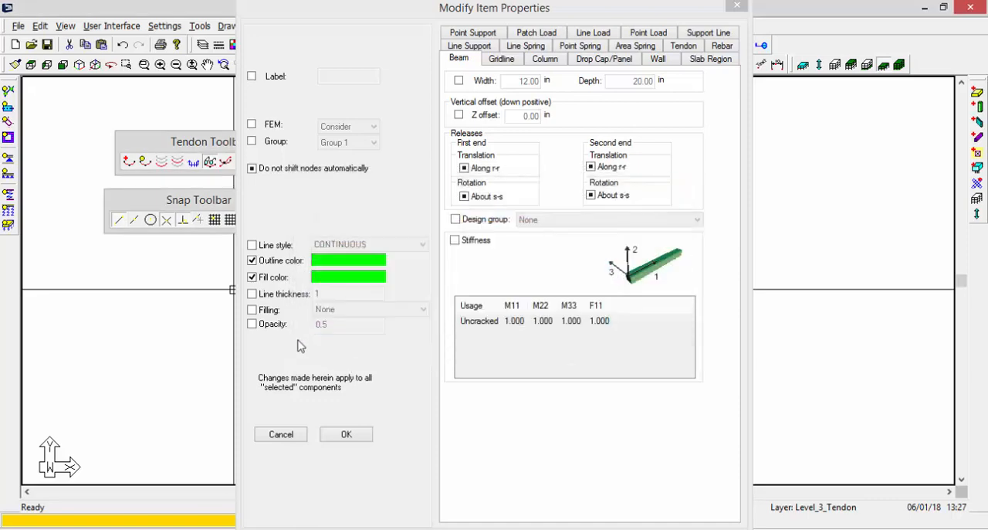
Set the selected tendons' line thickness to 5, apply the property changes and clear the selection.
left_click(252, 295)
key("Tab")
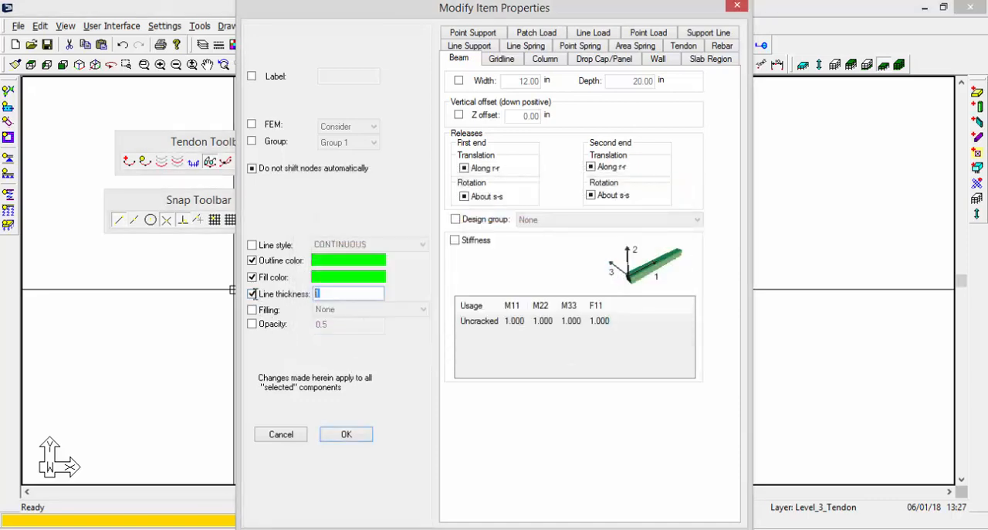
type("5")
left_click(340, 434)
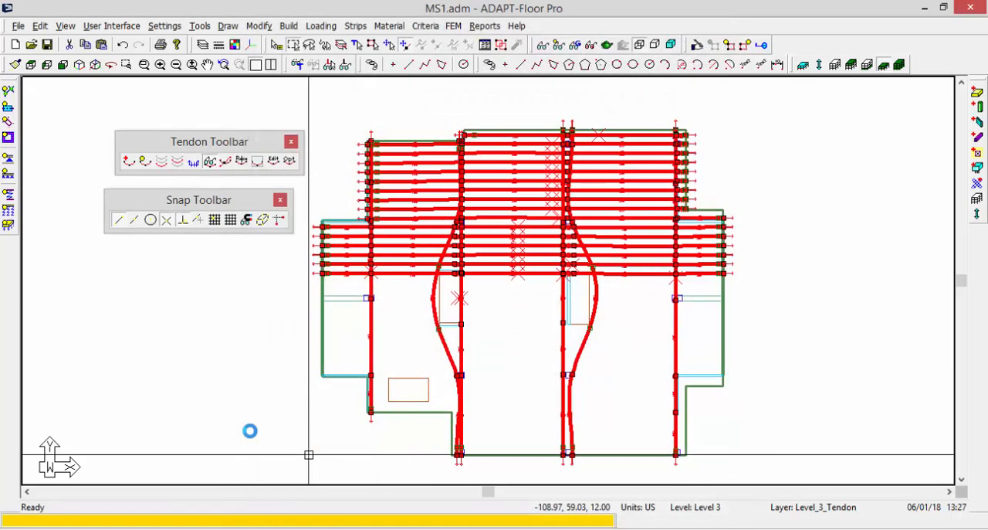
key("Escape")
scroll(378, 249, "up", 3)
scroll(377, 249, "down", 3)
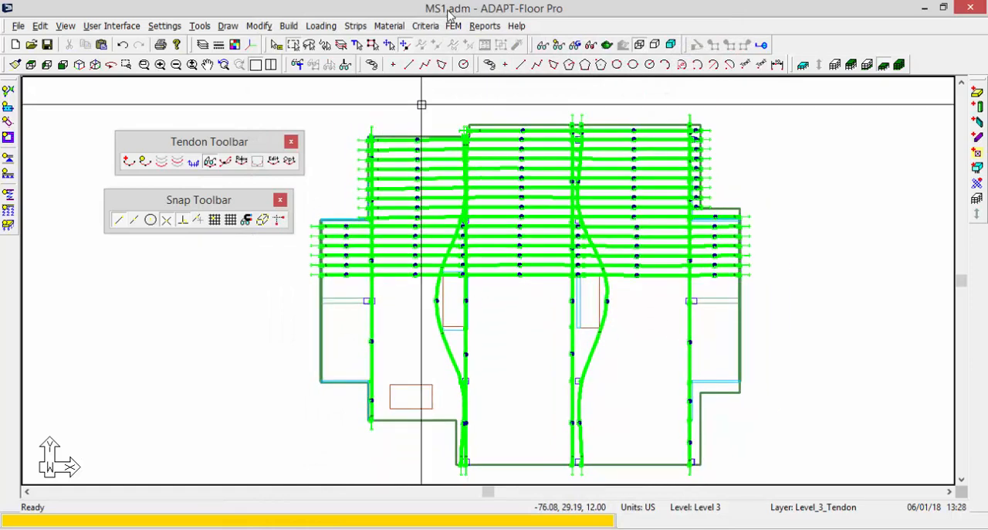
Select all tendons by type again and set their line thickness to 3.5.
left_click(373, 44)
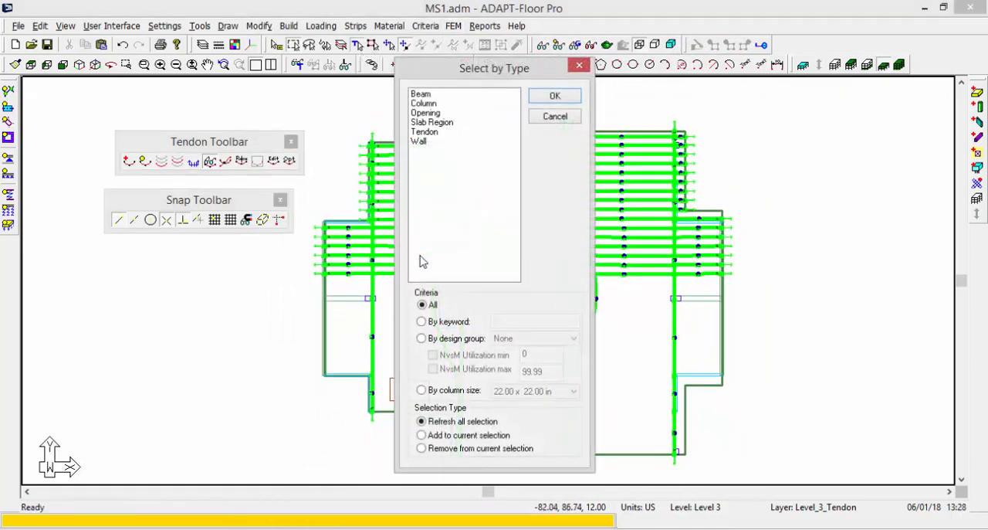
left_click(421, 132)
left_click(552, 96)
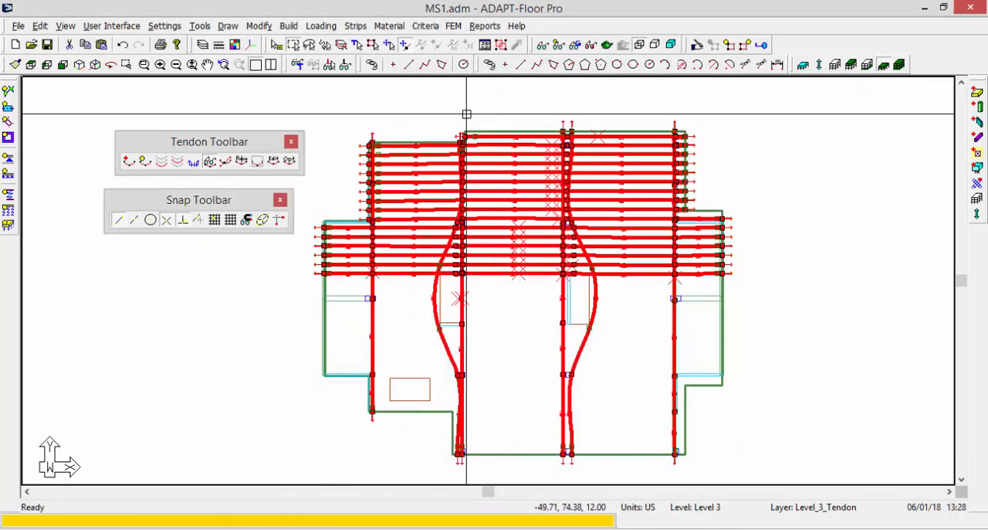
left_click(697, 44)
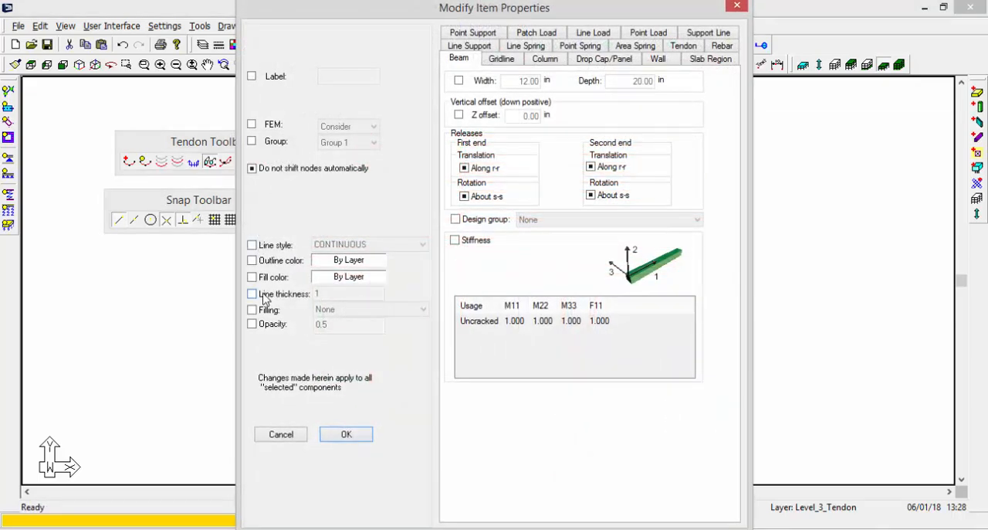
left_click(251, 294)
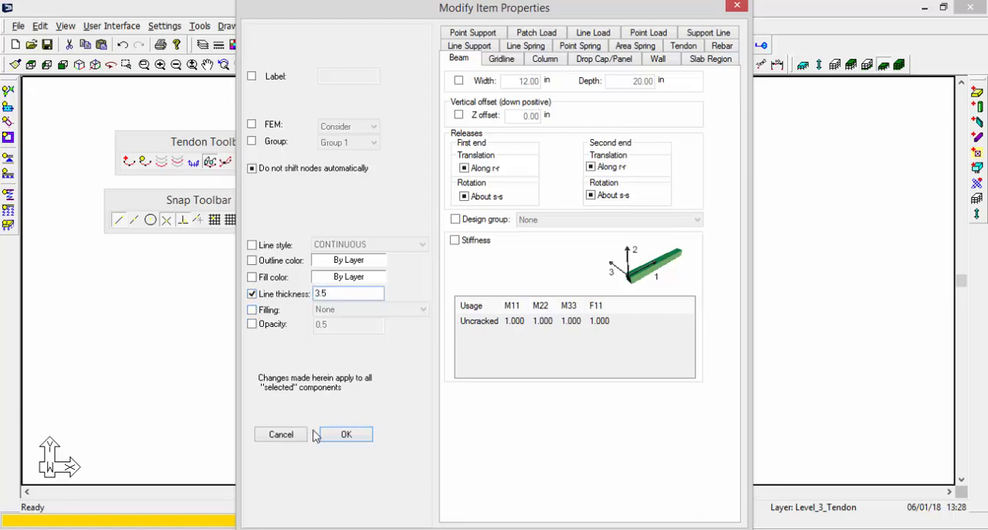
left_click(347, 435)
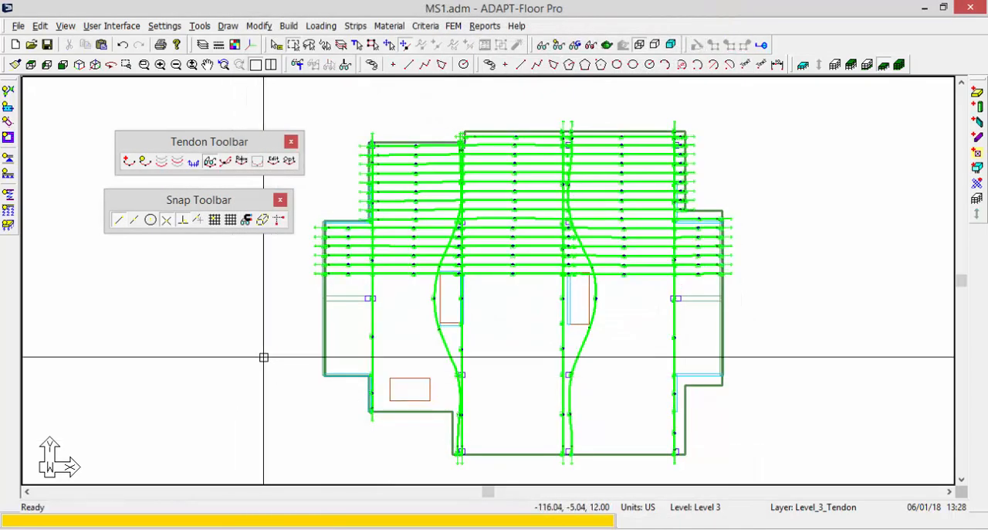
Start a DWG/DXF export of the tendon plan in Autocad 2007 version with tendons exported as polylines.
left_click(17, 25)
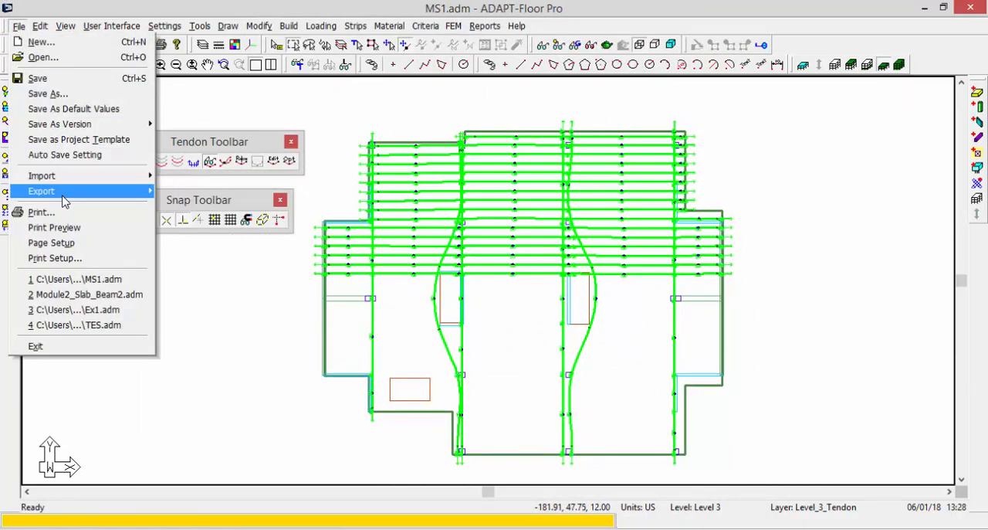
mouse_move(65, 193)
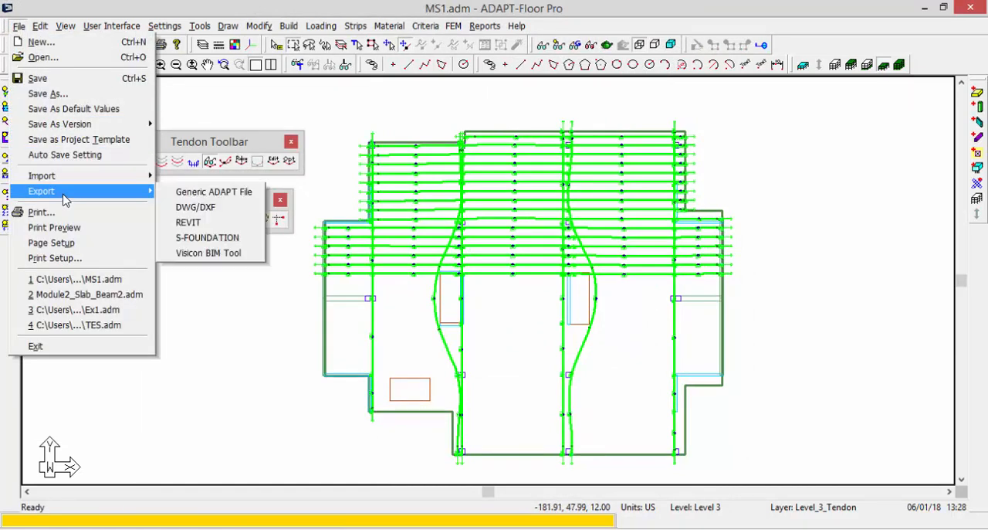
left_click(202, 208)
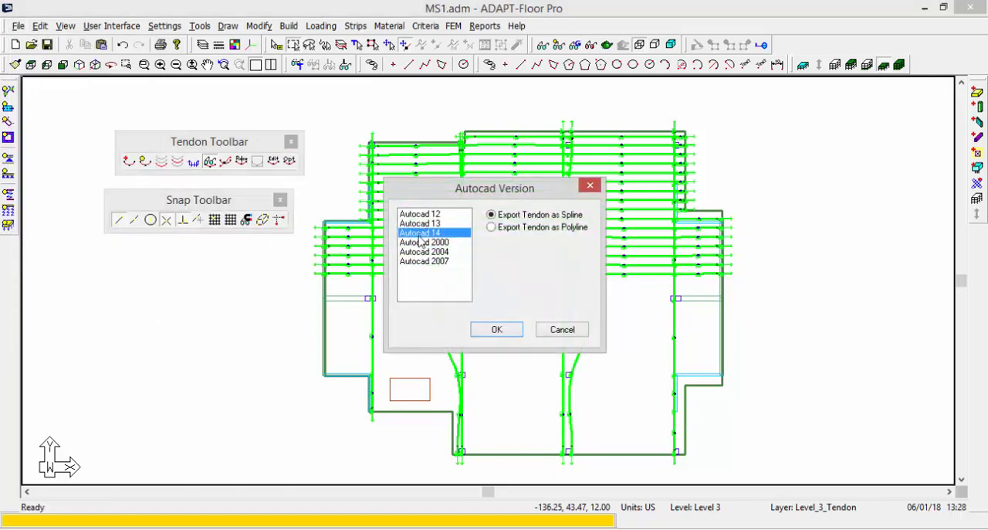
left_click(424, 262)
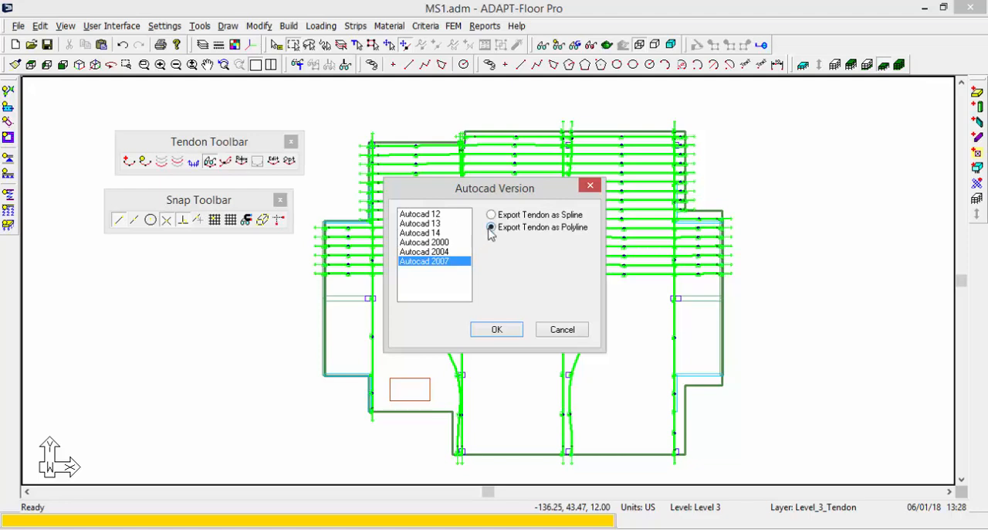
left_click(494, 334)
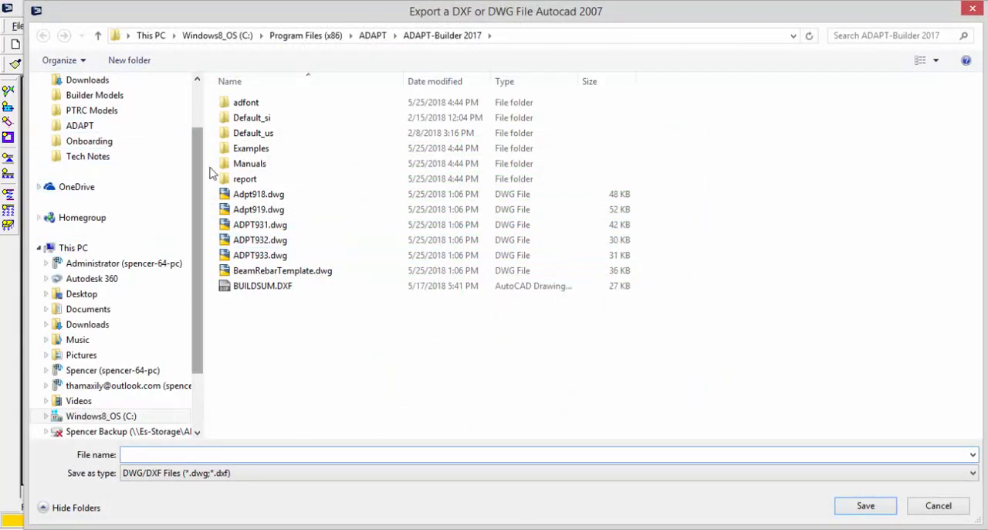
Save the export as Tendons.dwg in the desktop's Video Models > Revit_Tendons folder, replacing the existing file.
scroll(192, 116, "up", 2)
left_click(88, 100)
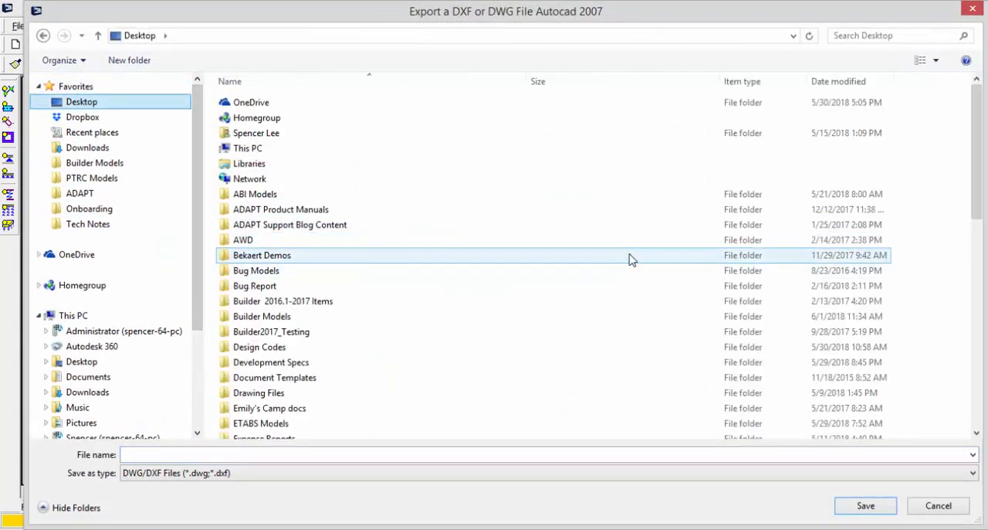
scroll(587, 302, "down", 10)
scroll(587, 302, "down", 2)
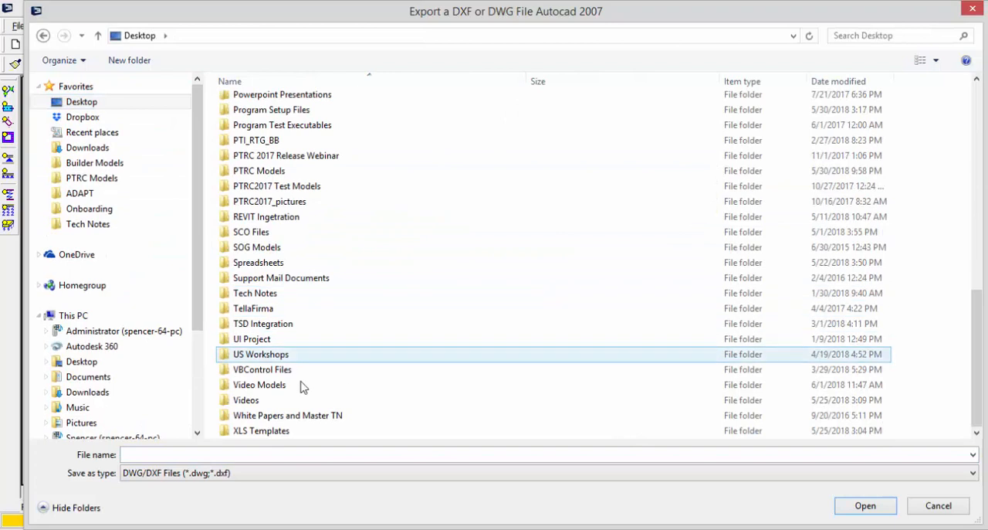
double_click(263, 407)
double_click(254, 105)
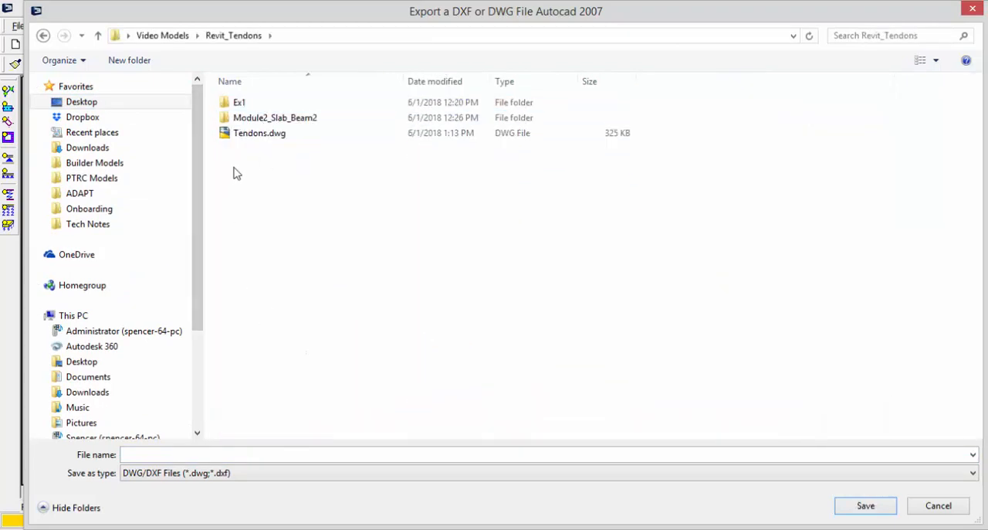
double_click(255, 136)
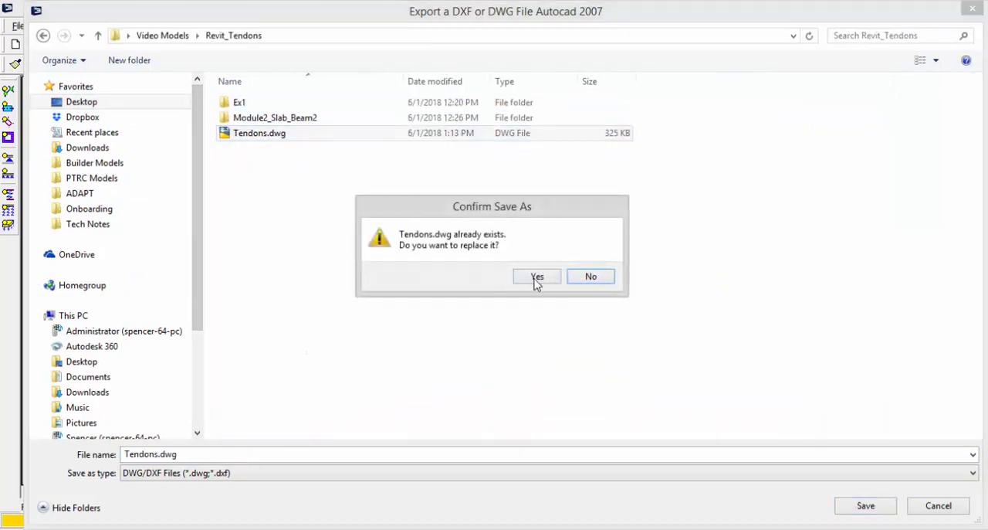
left_click(537, 277)
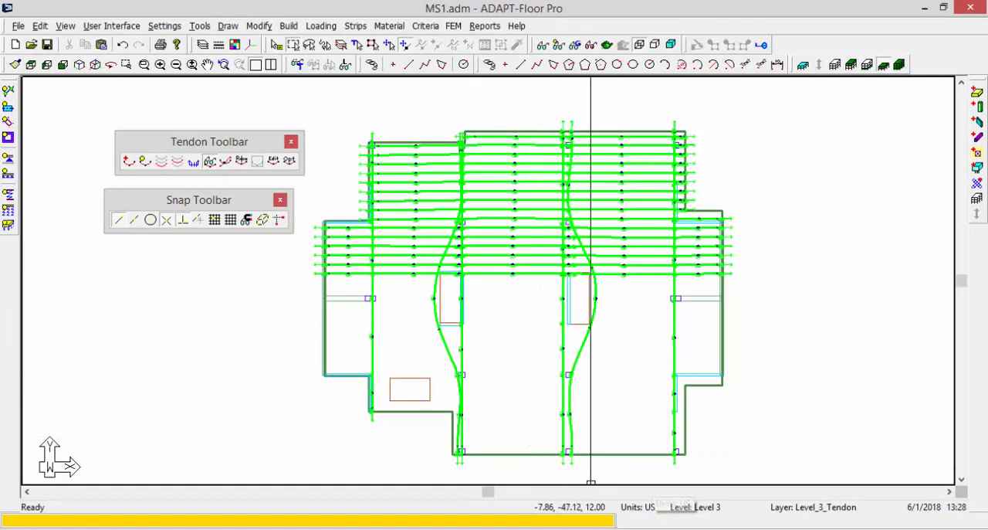
Switch to AutoCAD, open the recent Tendons drawing and zoom to show the entire plan.
left_click(680, 528)
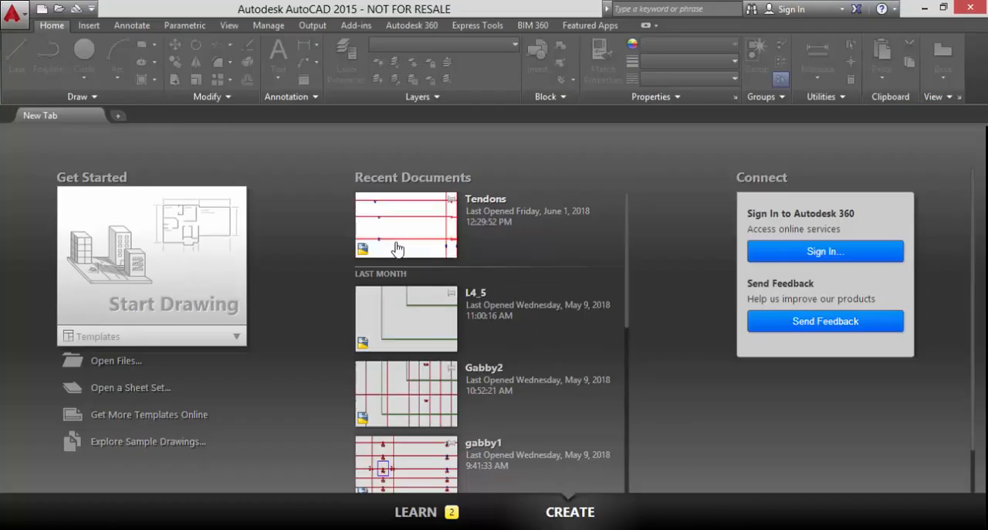
left_click(397, 248)
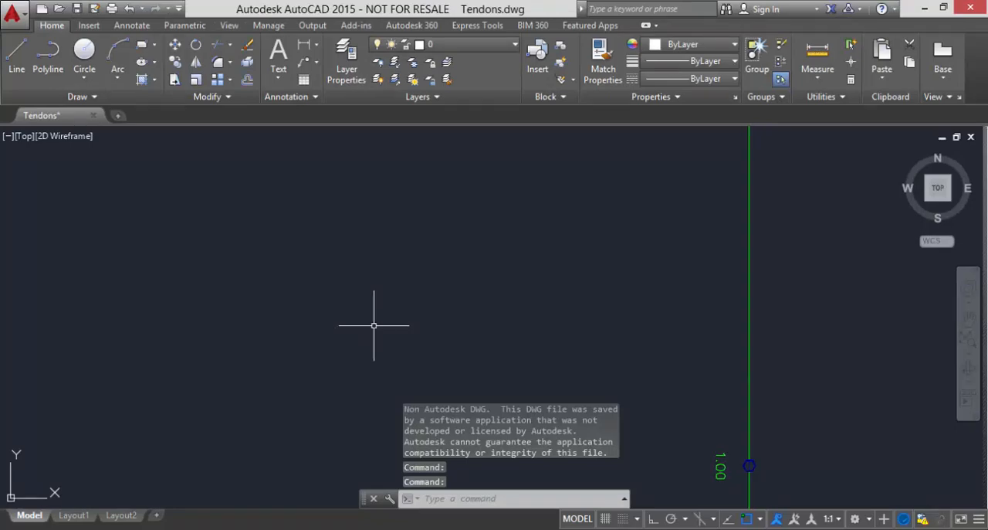
scroll(374, 325, "down", 5)
type("z")
key("Return")
type("a")
key("Return")
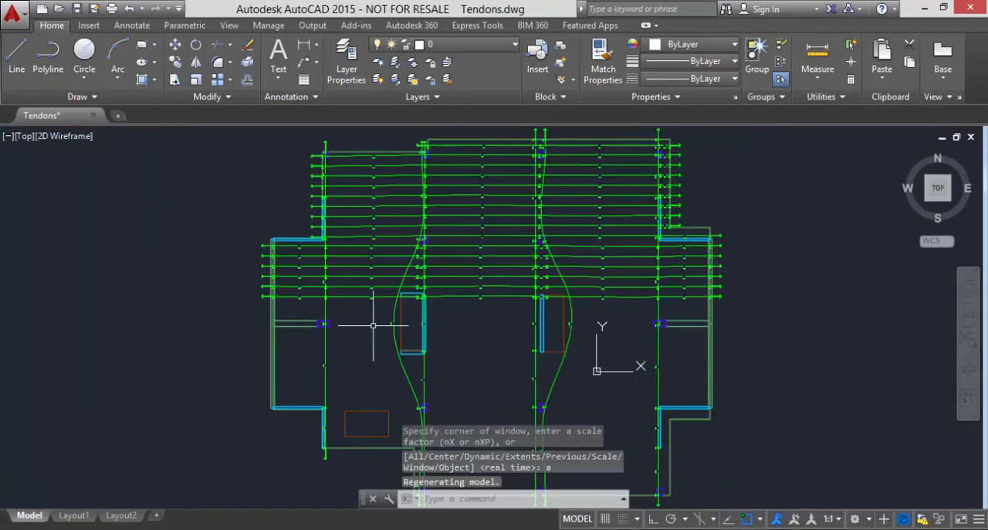
Examine the exported tendon layout in plan and in a 3D view, checking the tendon profiles over the columns and around the walls.
scroll(357, 209, "up", 5)
scroll(357, 209, "up", 3)
scroll(360, 198, "down", 10)
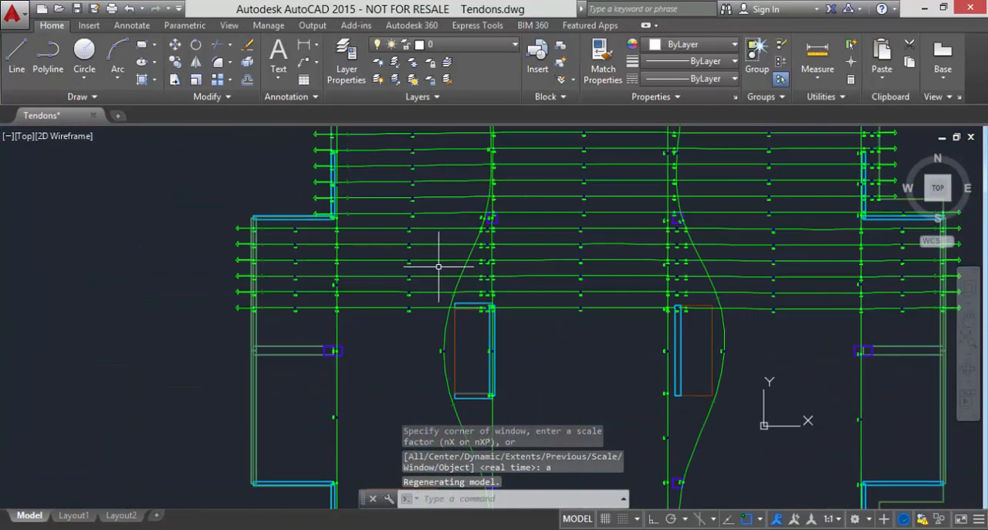
middle_click_drag(517, 360, 511, 181, "shift")
scroll(457, 332, "up", 10)
scroll(457, 332, "down", 5)
scroll(459, 329, "up", 8)
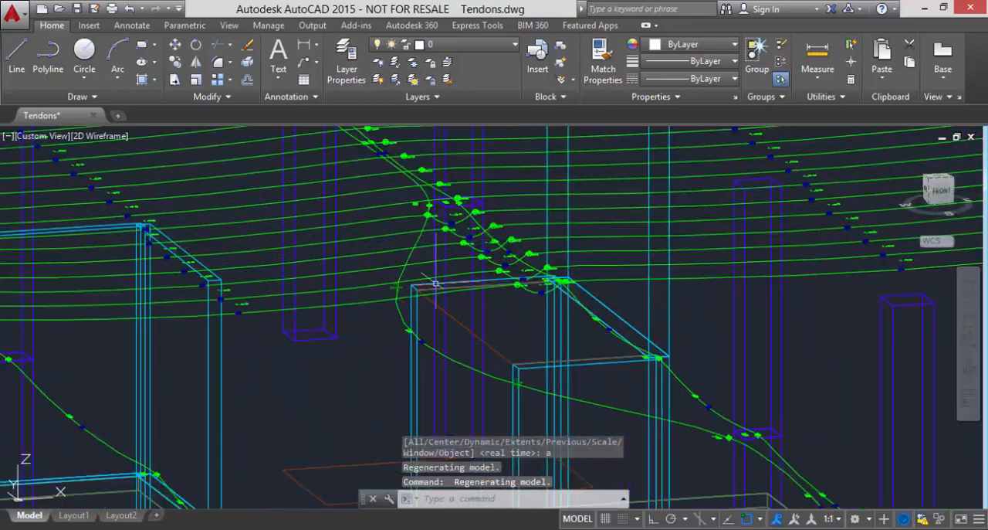
scroll(461, 177, "down", 2)
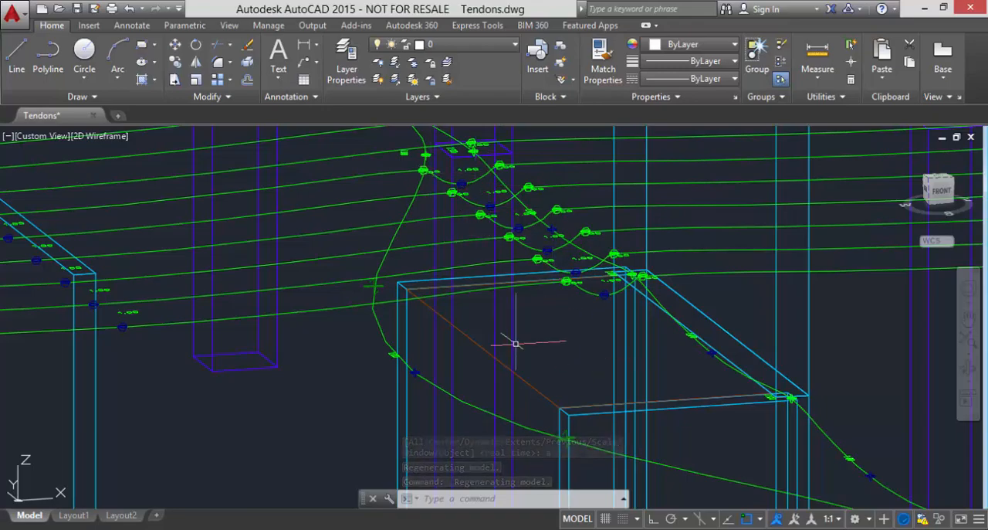
scroll(512, 342, "down", 5)
scroll(541, 342, "down", 4)
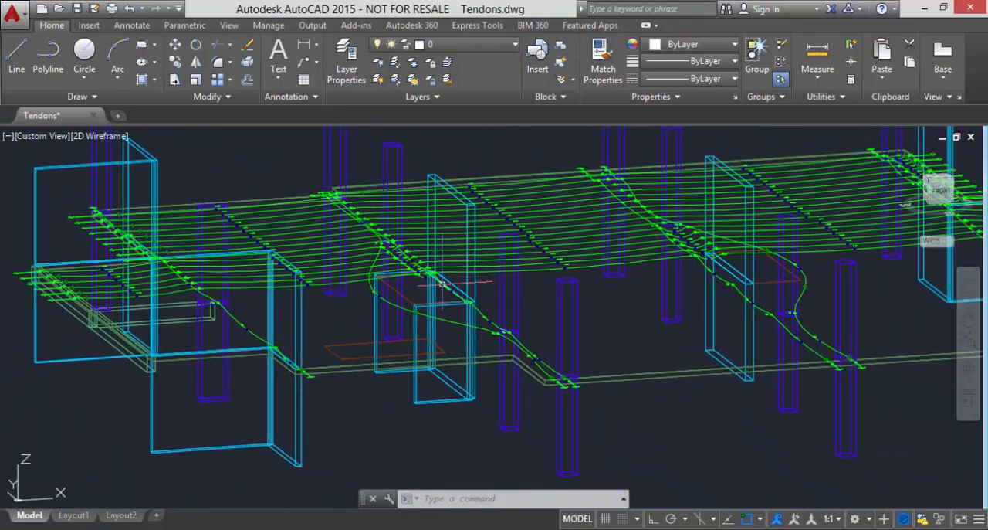
scroll(423, 291, "up", 4)
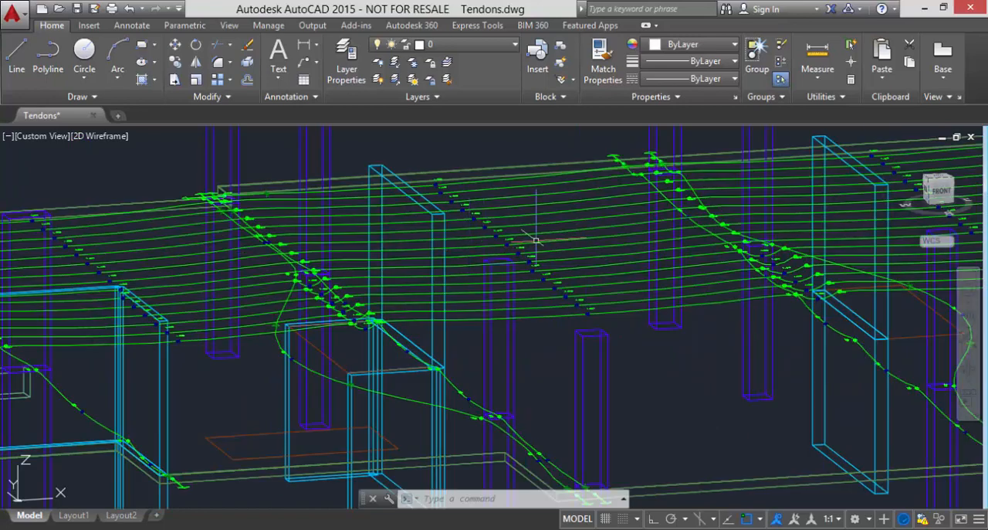
scroll(590, 163, "up", 2)
scroll(587, 162, "up", 3)
scroll(579, 165, "down", 3)
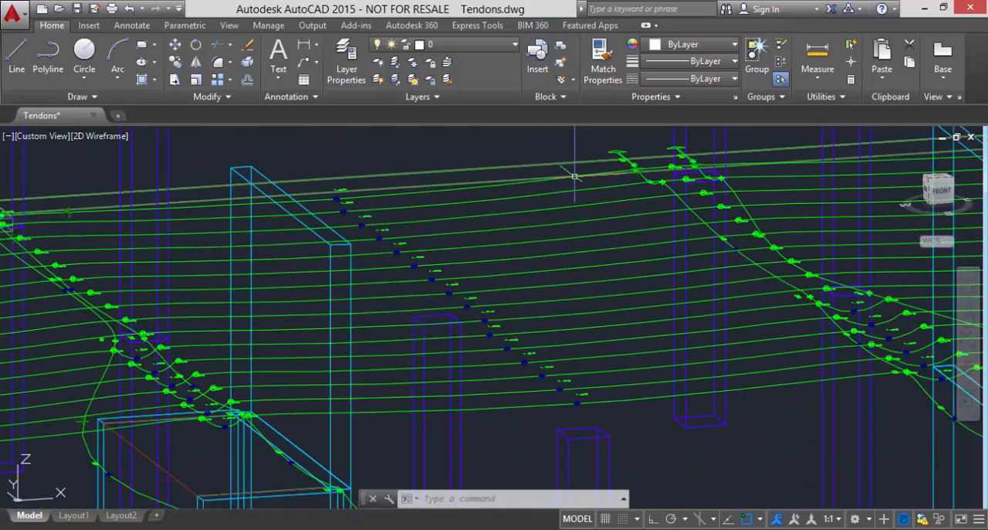
Switch to the Revit_Base_1 model in Revit and set the 3D view's visual style to Wireframe.
left_click(925, 11)
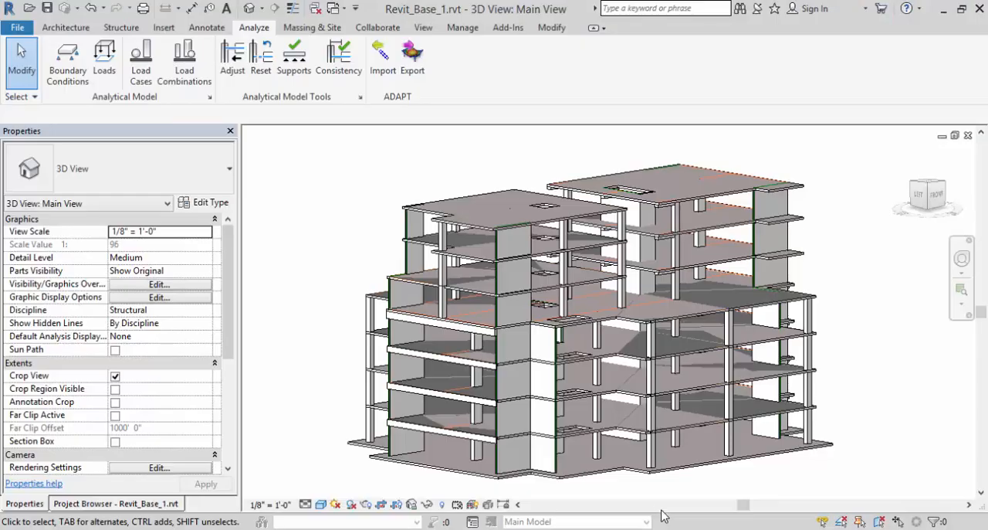
scroll(548, 349, "up", 3)
left_click(322, 504)
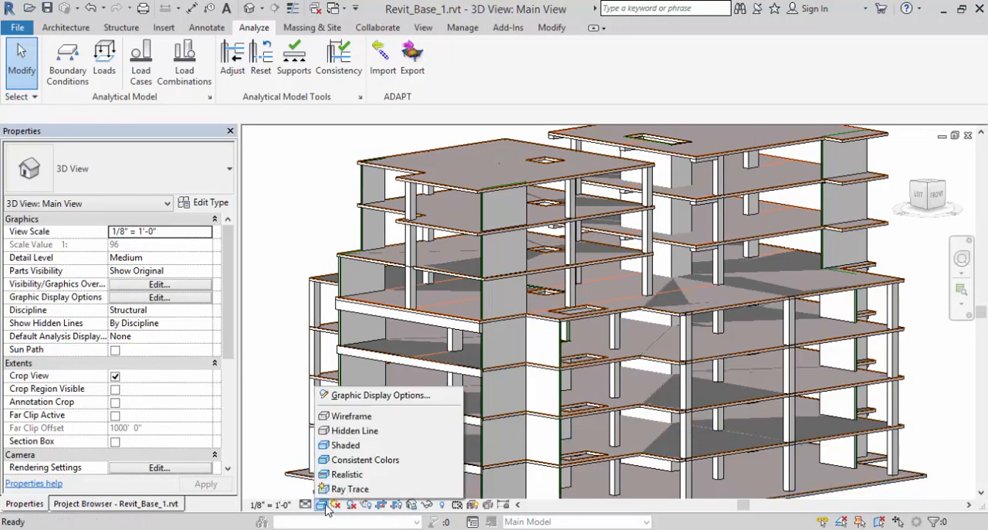
left_click(351, 415)
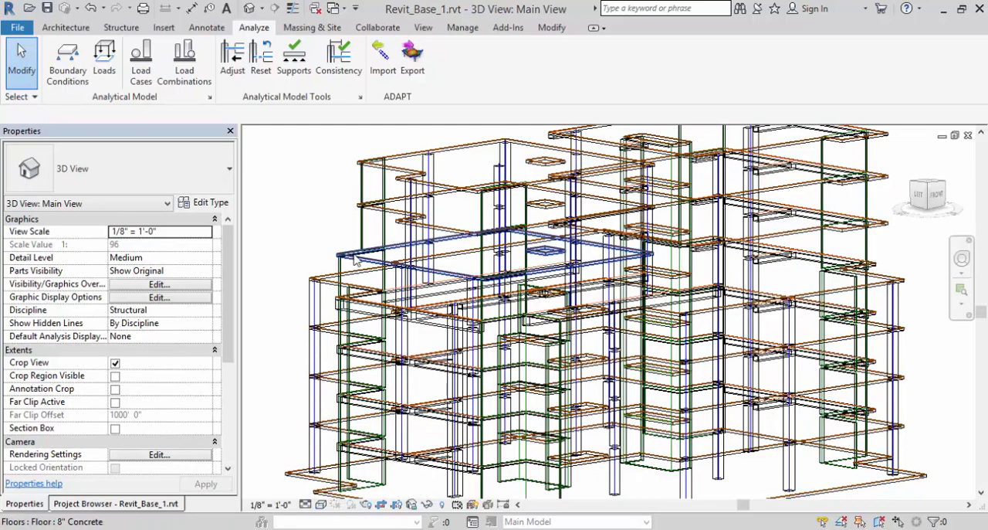
scroll(355, 260, "down", 2)
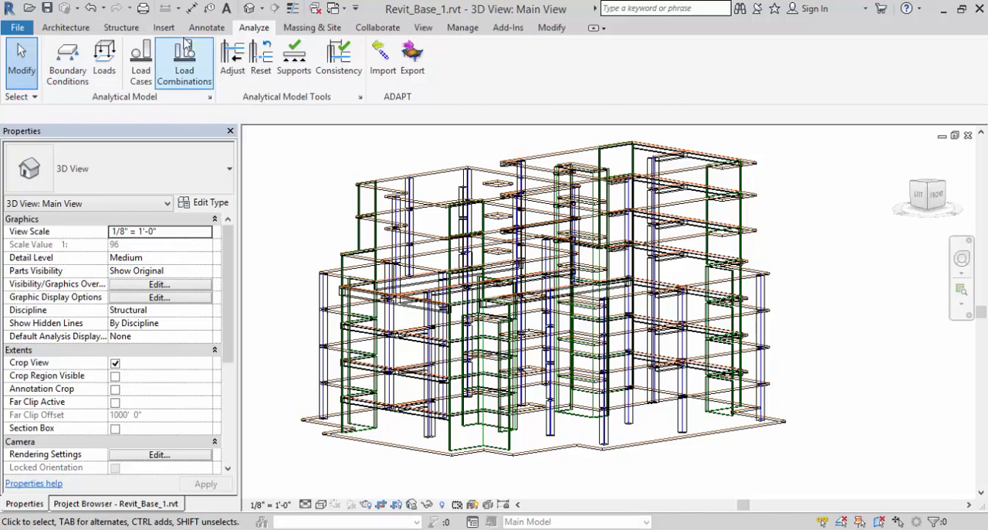
Link the Tendons.dwg CAD file into the Revit model with the Layers/Levels option set to Specify.
left_click(163, 29)
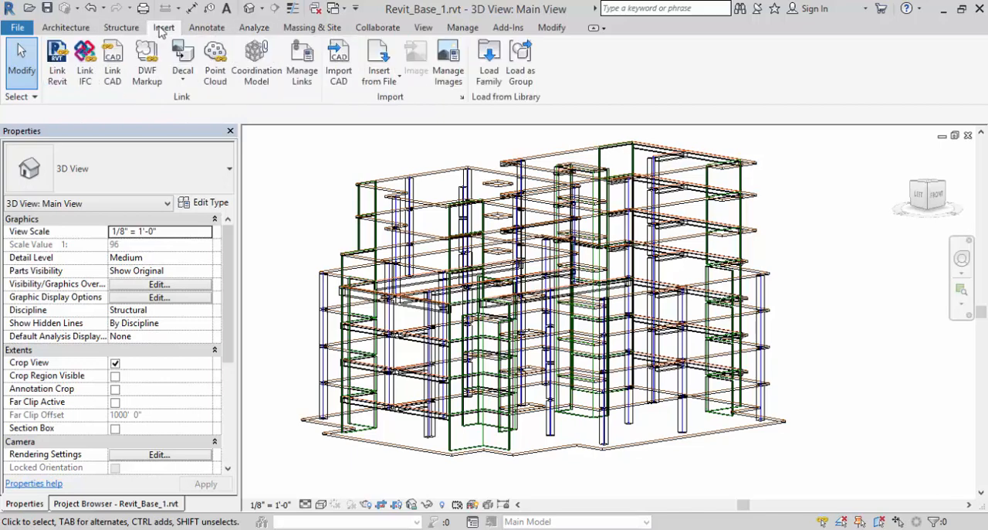
left_click(114, 62)
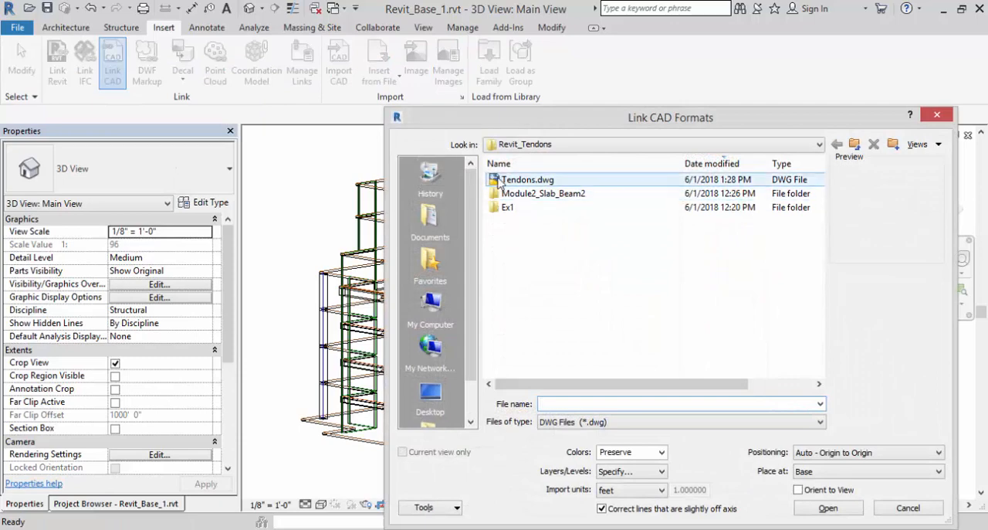
left_click(500, 179)
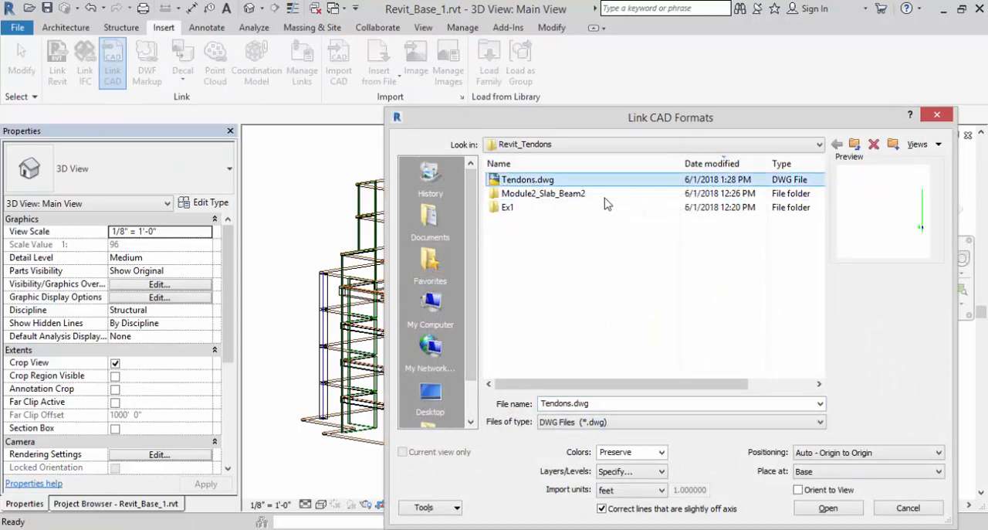
left_click_drag(574, 121, 465, 52)
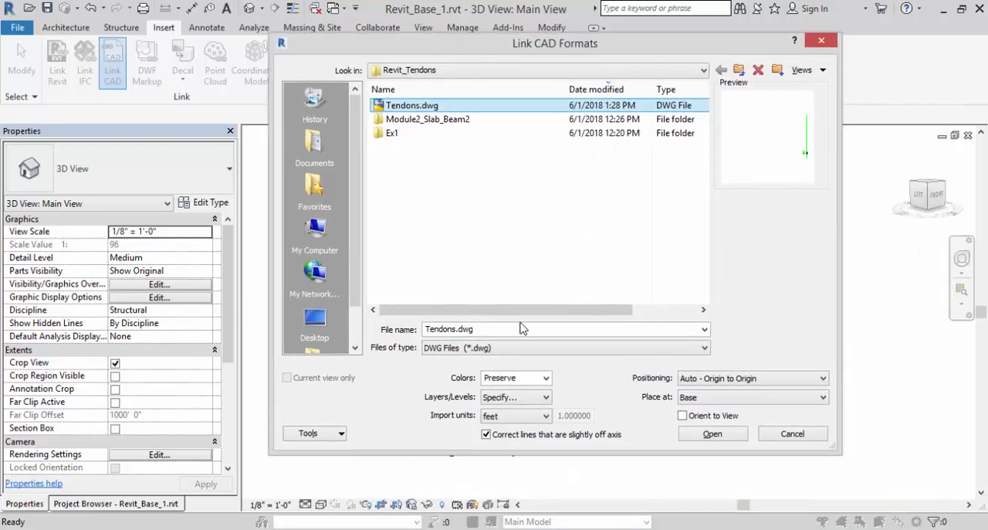
left_click(546, 398)
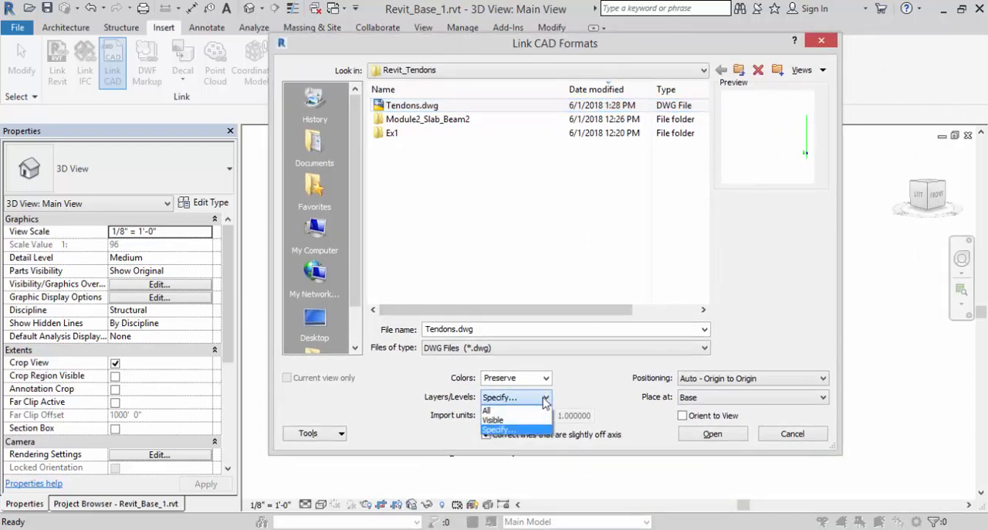
left_click(505, 430)
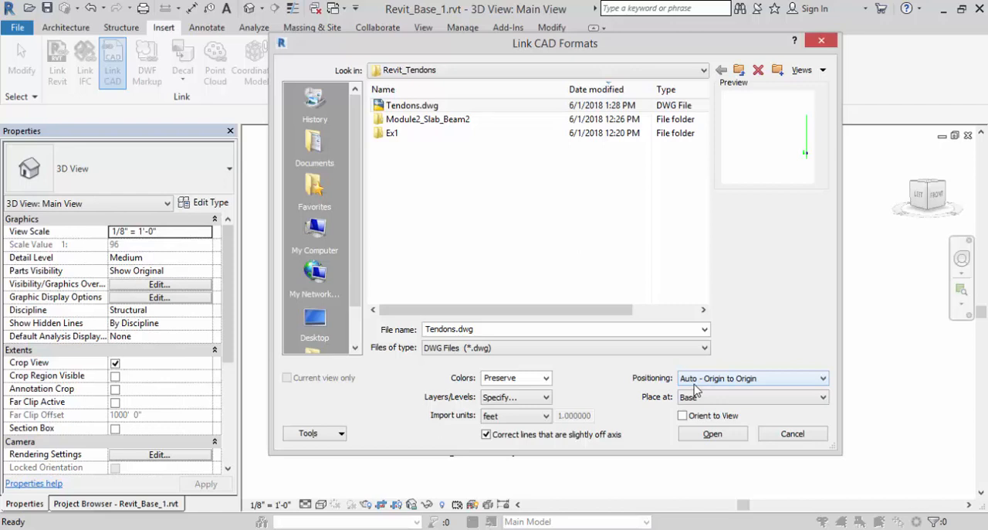
left_click(700, 435)
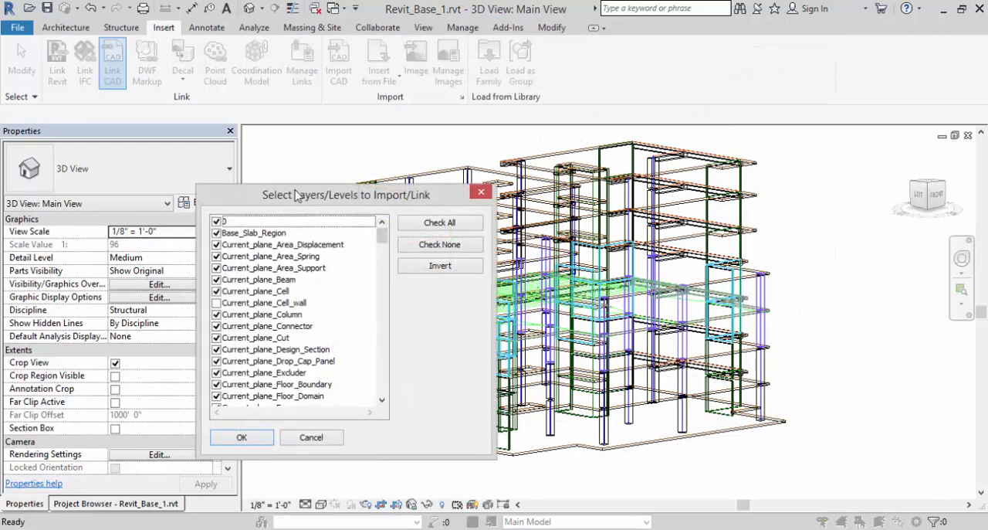
Restrict the linked layers to Level_3_Tendon, Level_3_Tendon_CtrlPts and Level_3_Tendon_Text, and complete the link.
left_click_drag(295, 194, 145, 135)
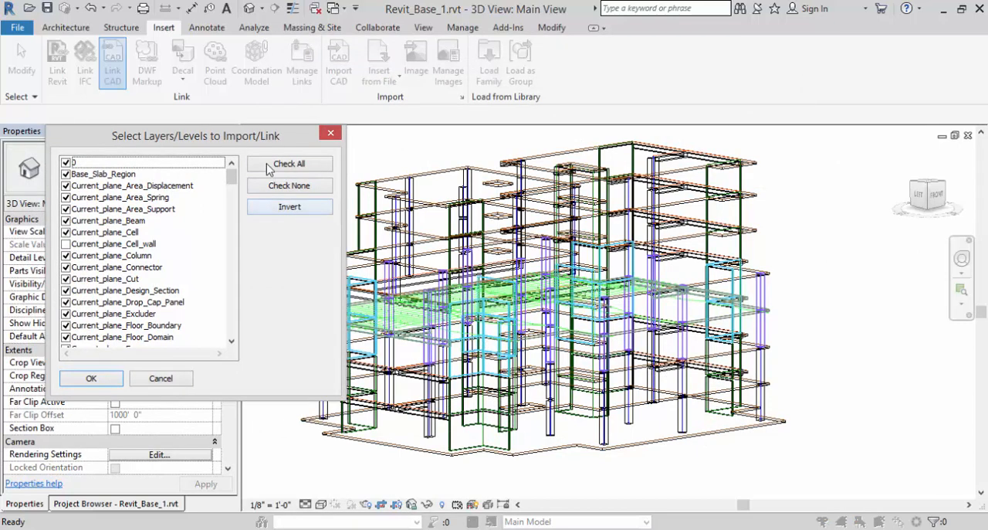
left_click_drag(272, 138, 385, 100)
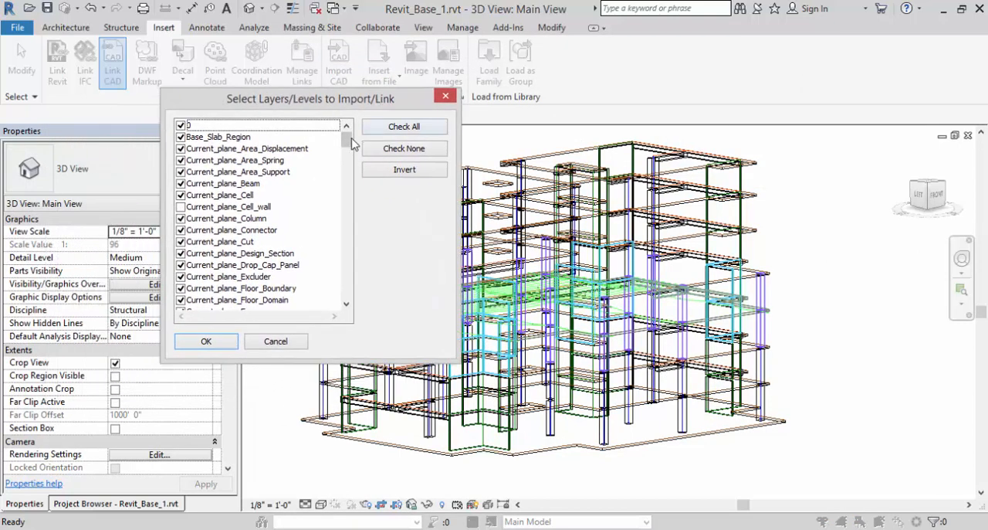
left_click(398, 149)
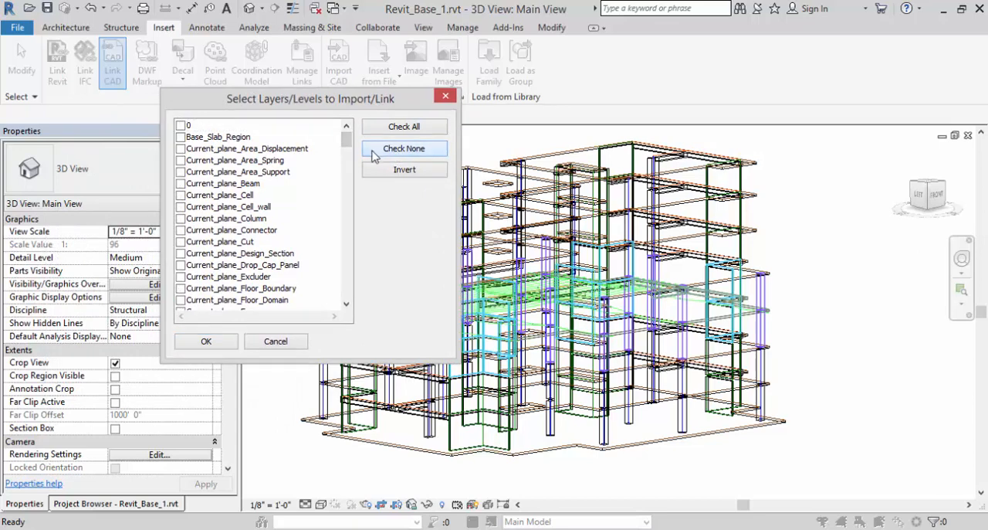
left_click_drag(347, 147, 347, 242)
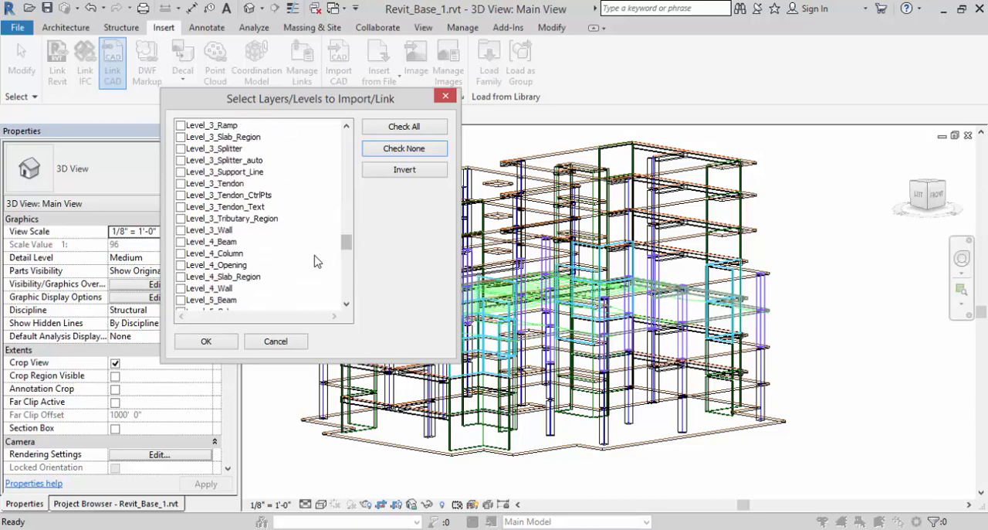
left_click(181, 184)
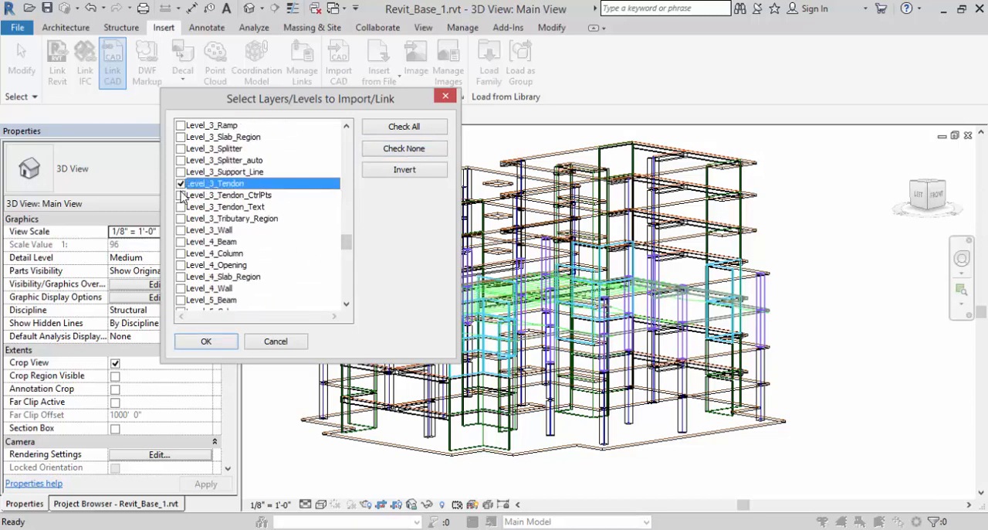
left_click(181, 196)
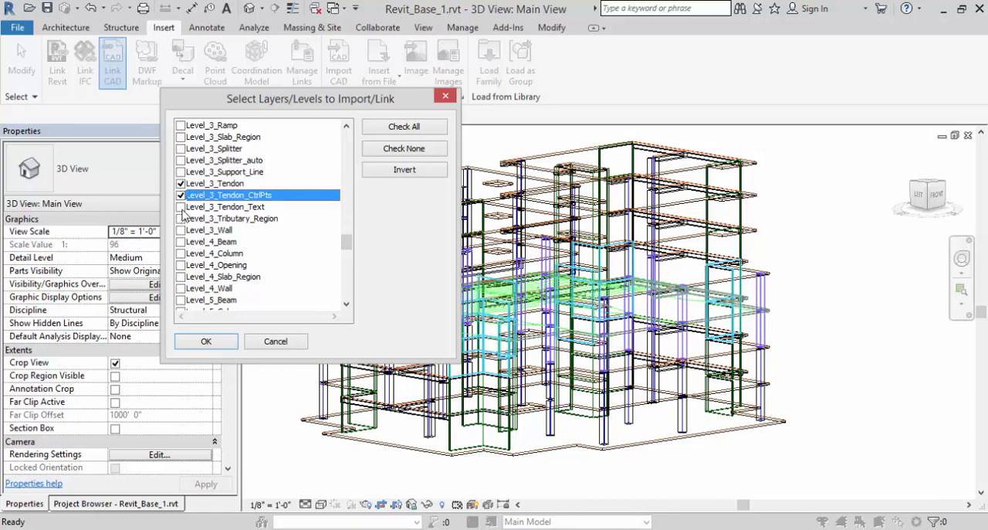
left_click(180, 207)
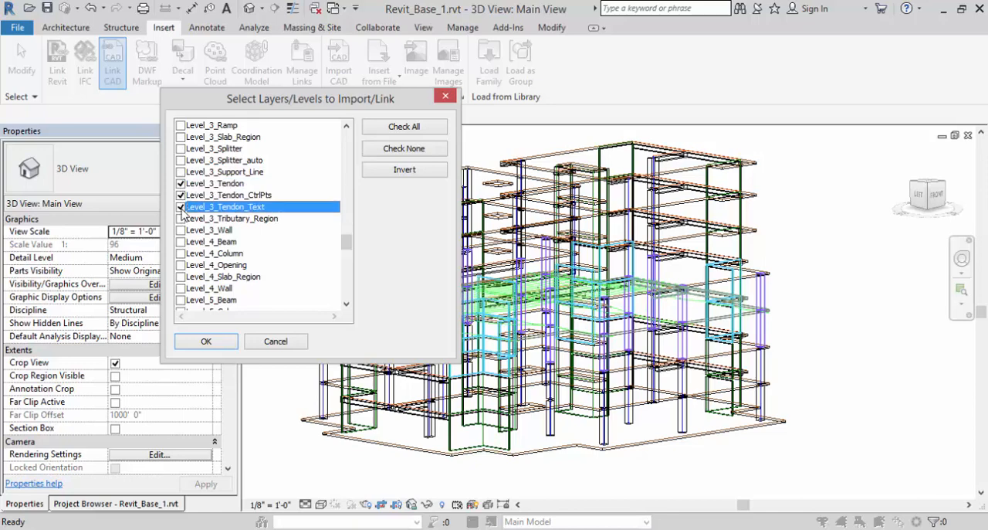
left_click(206, 342)
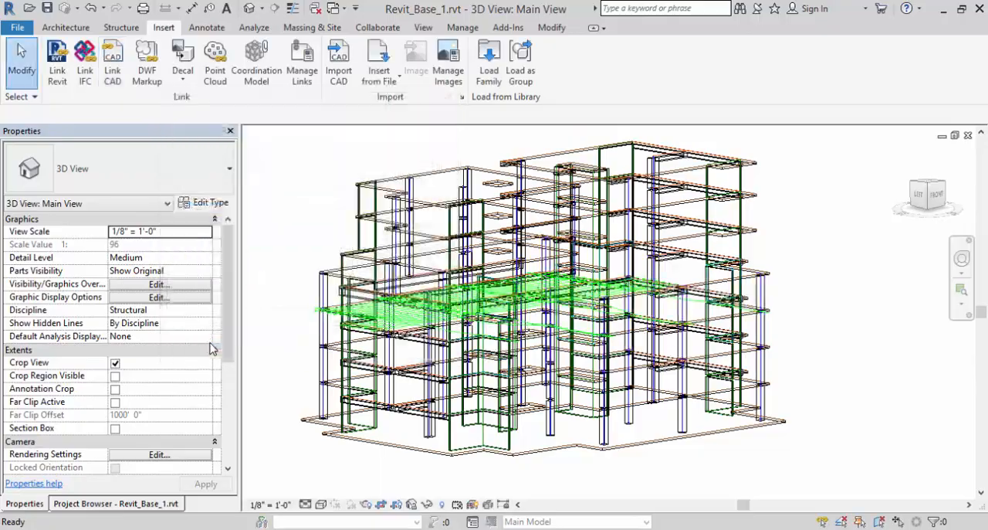
Examine the linked tendons in the 3D view, checking the slab-edge anchors, control points and tendon text against the Level 3 slab.
scroll(343, 302, "up", 2)
scroll(374, 323, "down", 2)
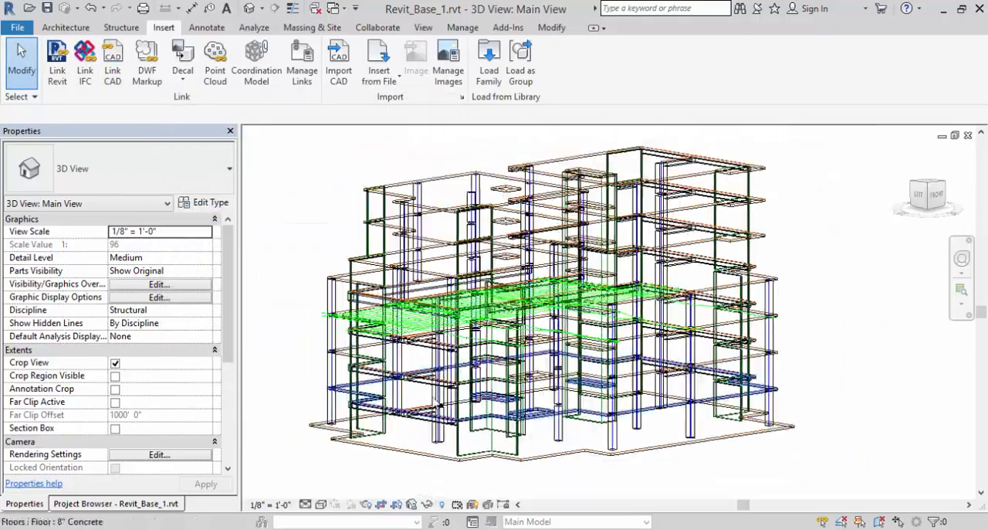
middle_click_drag(630, 366, 355, 279, "shift")
scroll(393, 369, "up", 3)
scroll(393, 369, "down", 3)
scroll(356, 279, "up", 3)
scroll(485, 209, "up", 5)
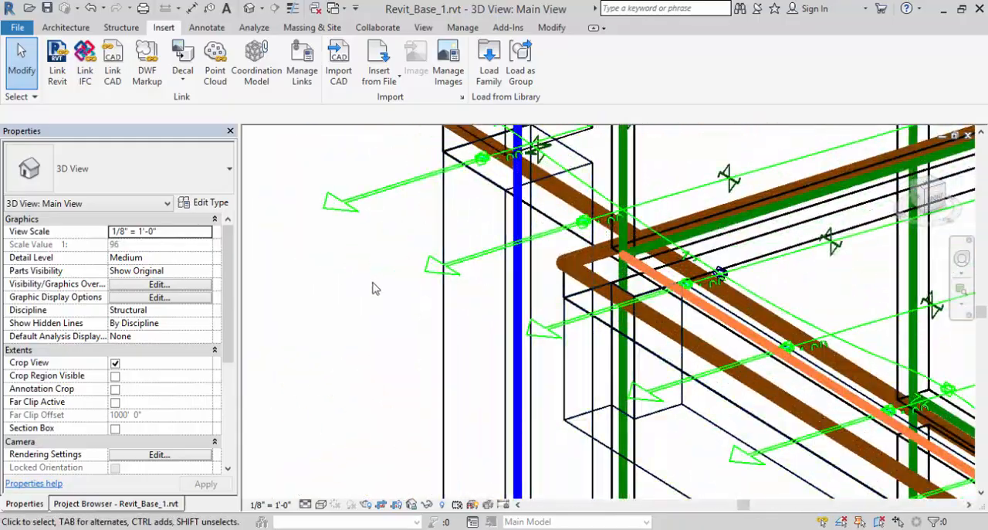
scroll(372, 241, "down", 5)
scroll(446, 381, "up", 6)
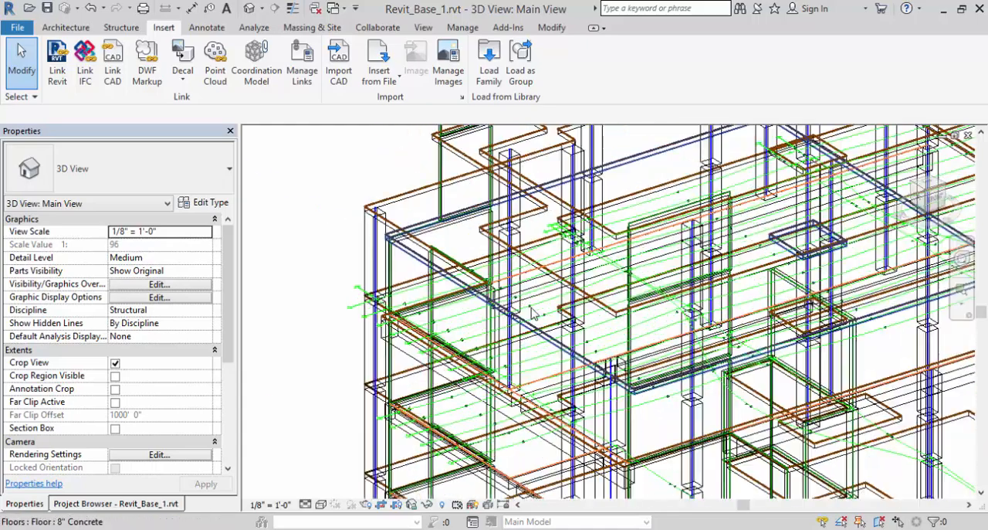
scroll(531, 290, "up", 3)
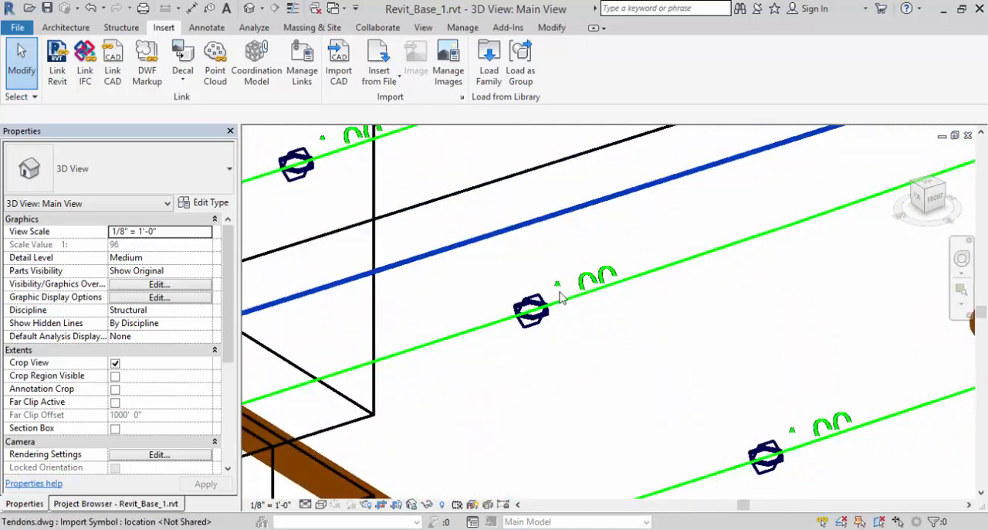
scroll(560, 294, "down", 4)
scroll(590, 335, "down", 5)
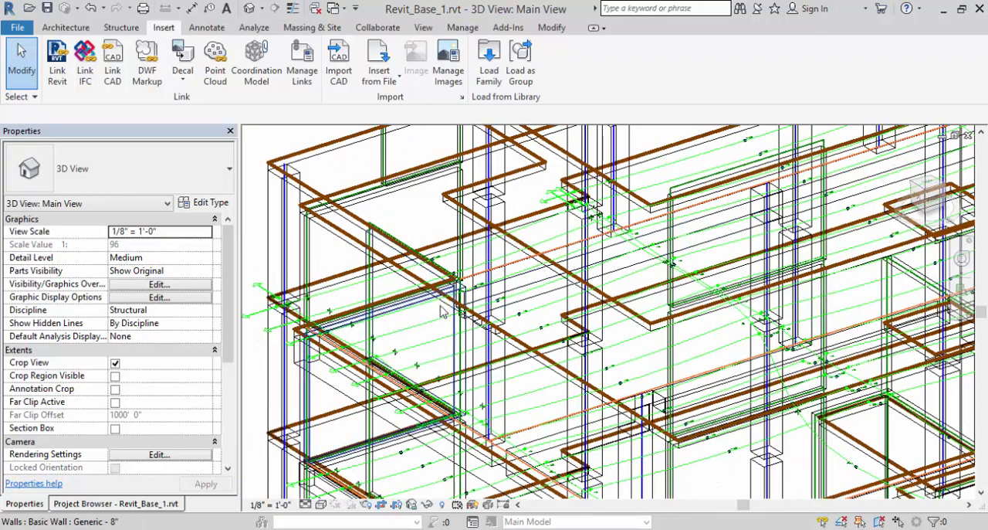
scroll(591, 334, "down", 2)
scroll(457, 333, "down", 3)
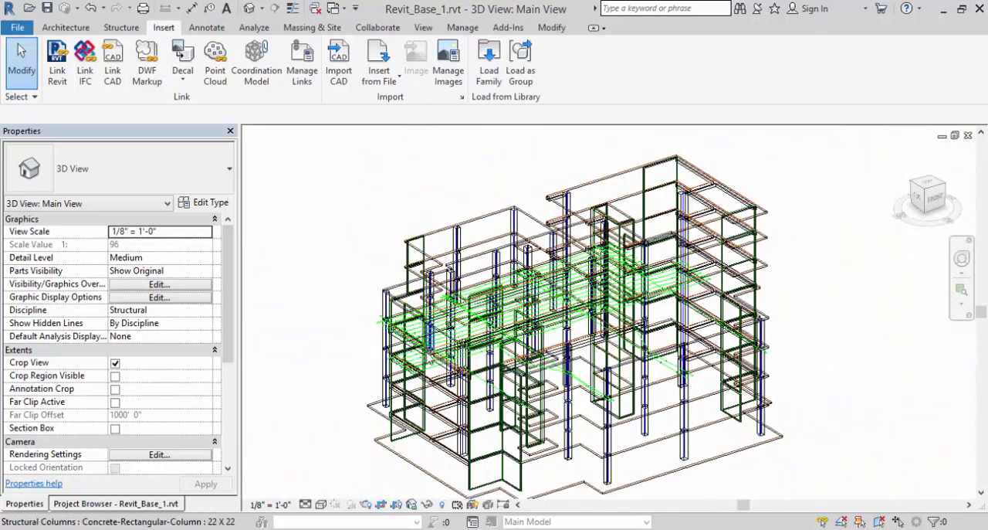
scroll(429, 357, "up", 2)
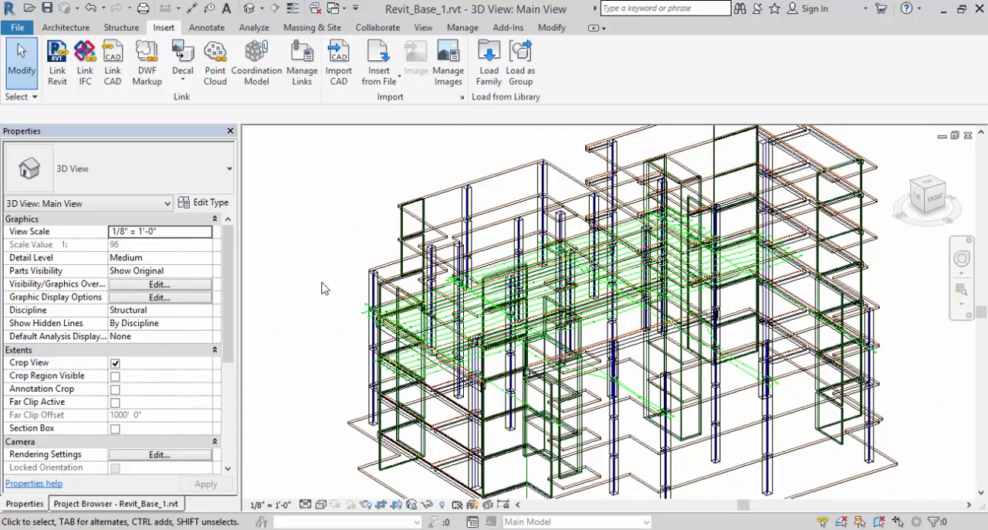
scroll(395, 246, "down", 2)
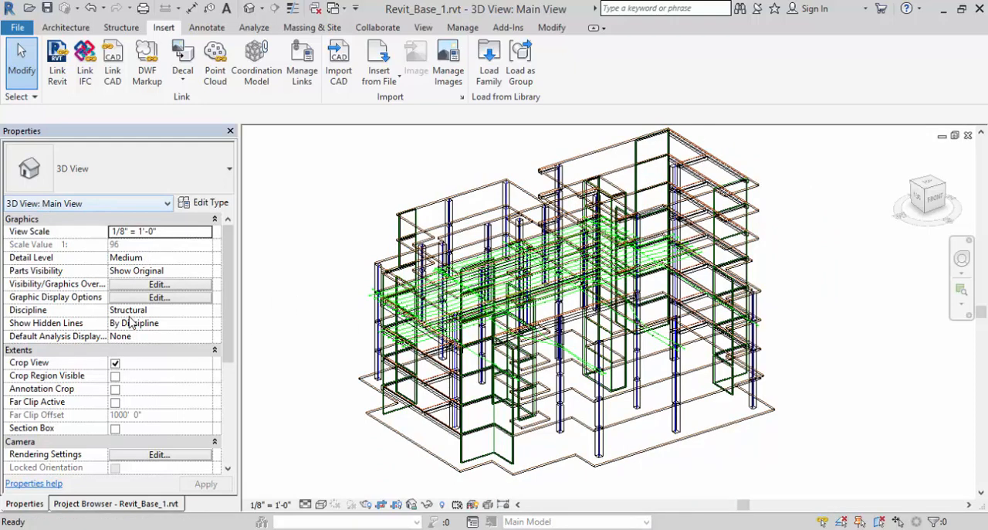
Turn on the Section Box for the 3D view and pull its side face inward to cut through the building and tendons.
scroll(220, 282, "down", 3)
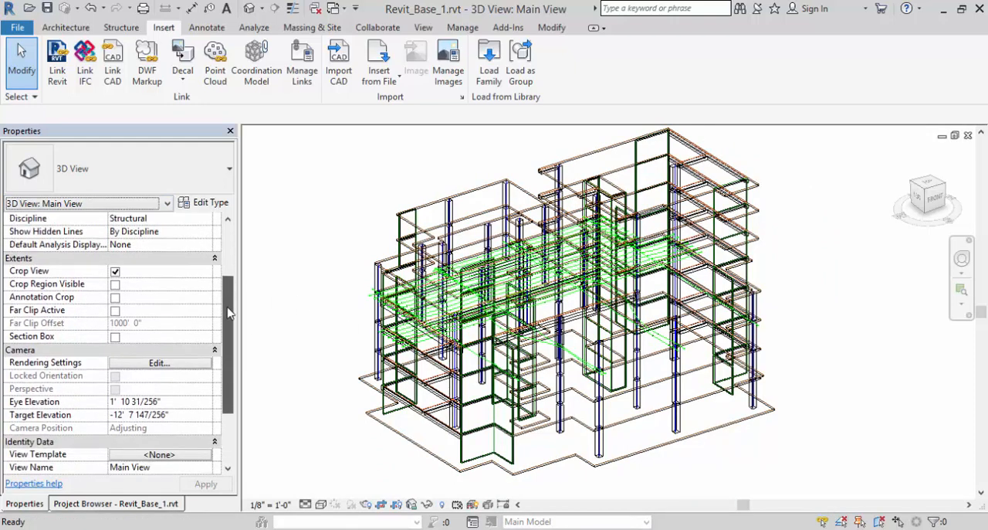
left_click(115, 337)
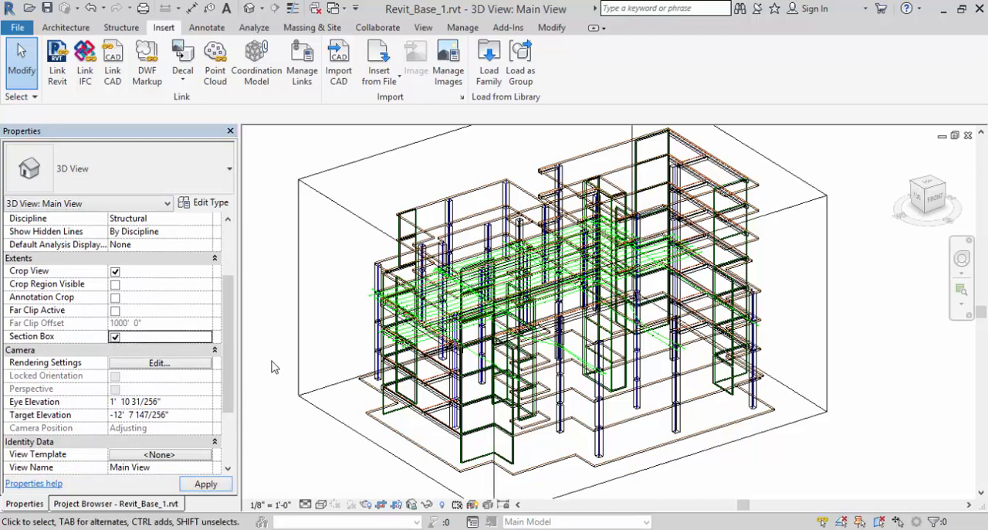
left_click(299, 326)
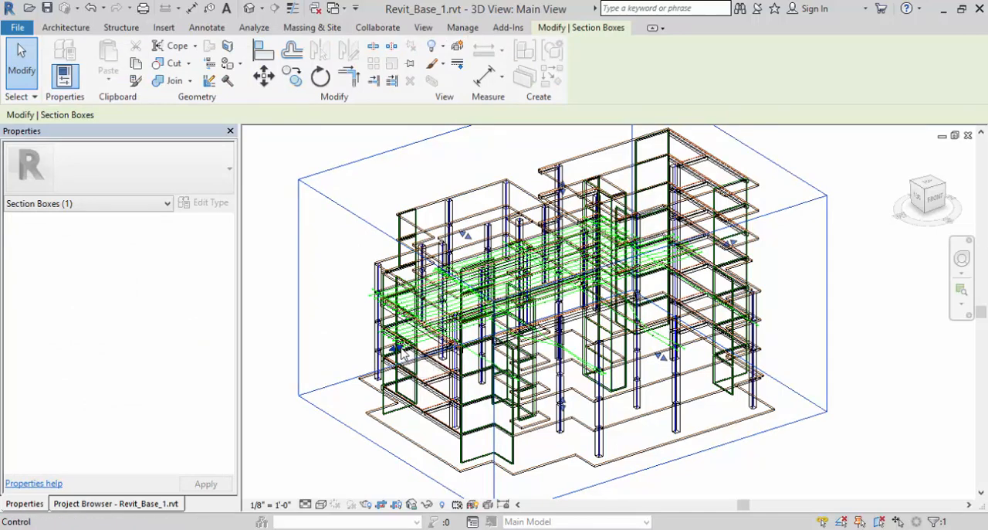
left_click_drag(405, 354, 524, 314)
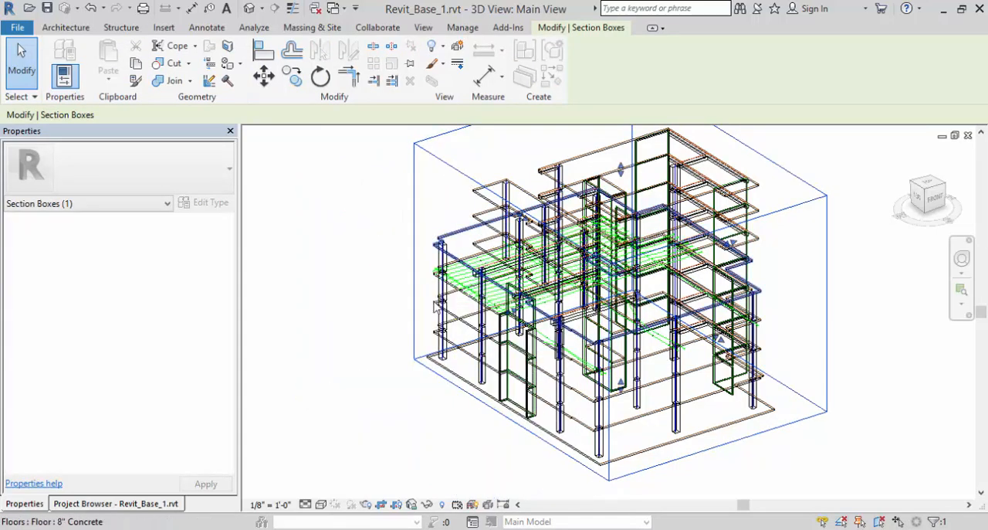
middle_click_drag(406, 323, 411, 343)
scroll(412, 344, "up", 5)
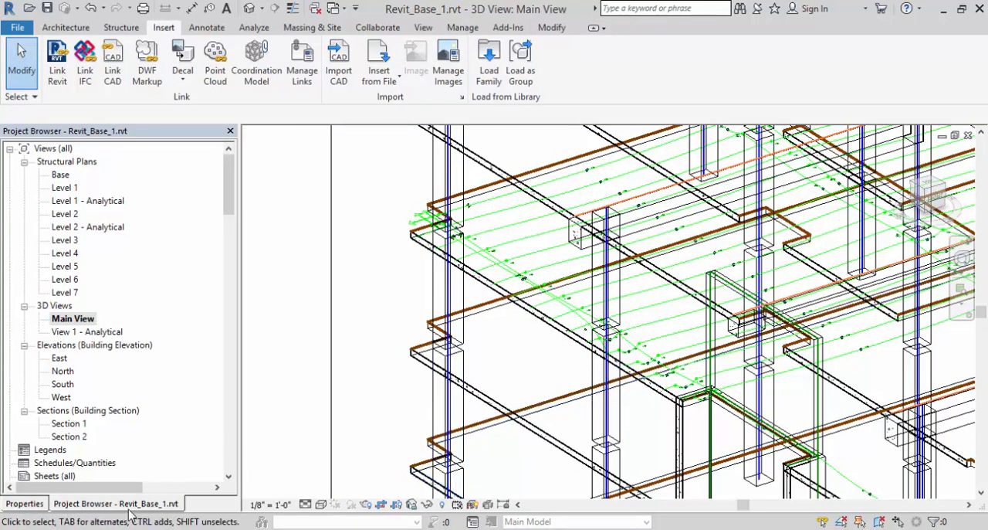
Open the West elevation and examine the tendons along the Level 3 slab and beams.
double_click(61, 397)
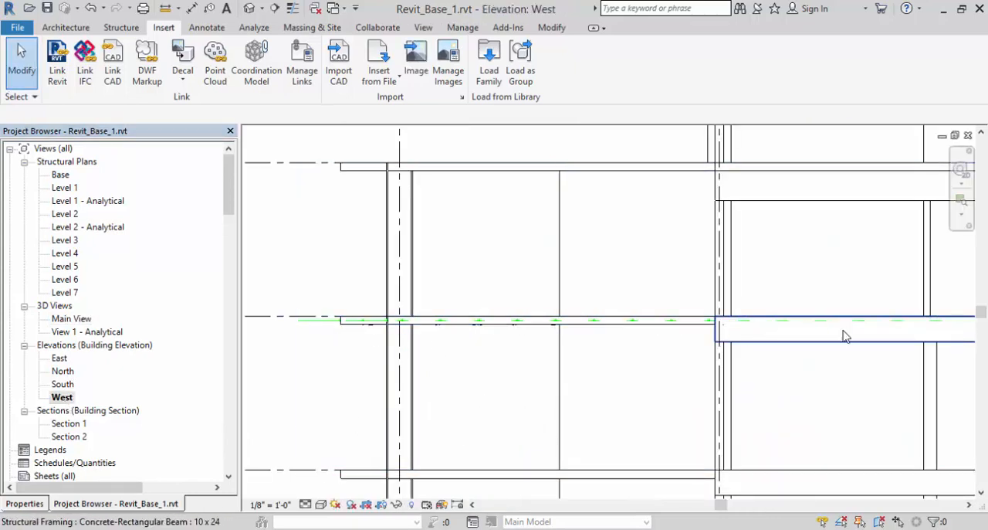
middle_click_drag(844, 336, 591, 331)
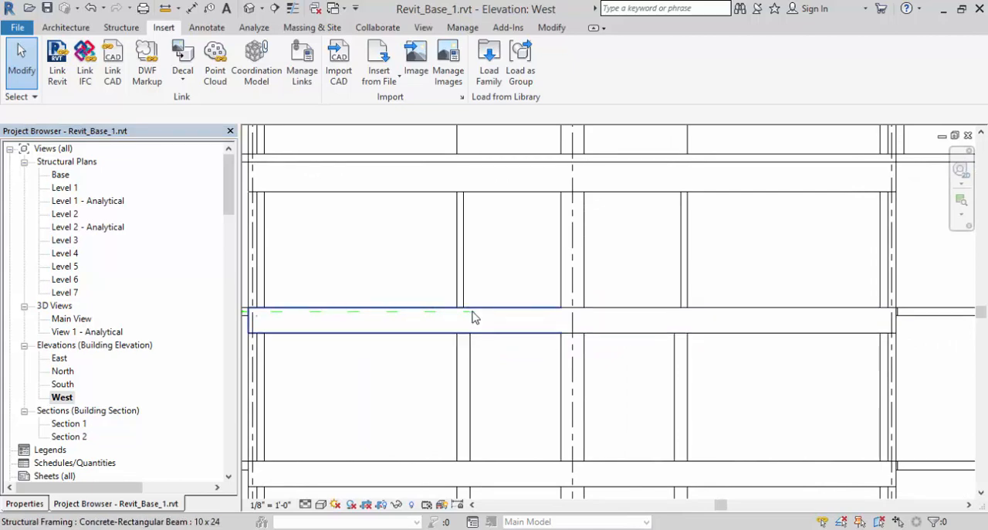
scroll(545, 371, "down", 2)
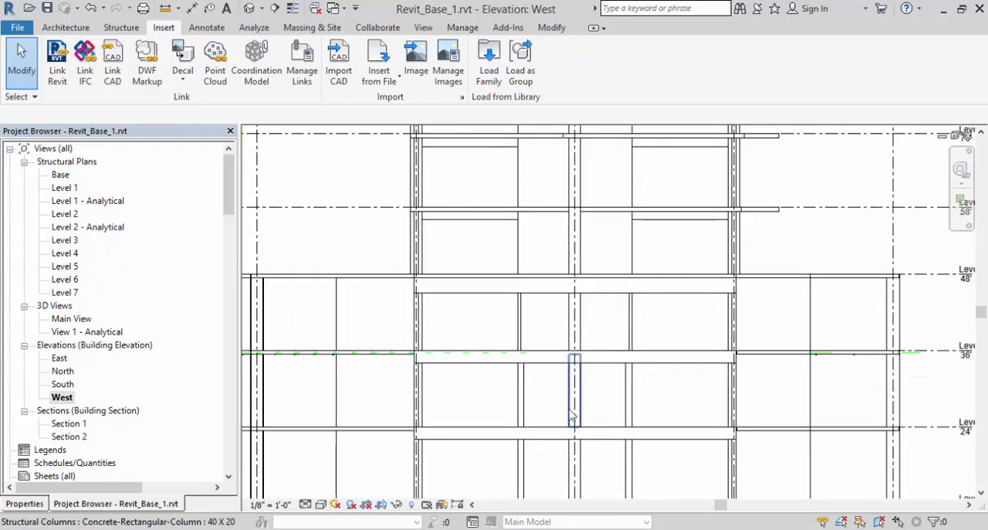
Open the Level 3 structural plan and examine the tendon layout, control points and text labels.
double_click(64, 240)
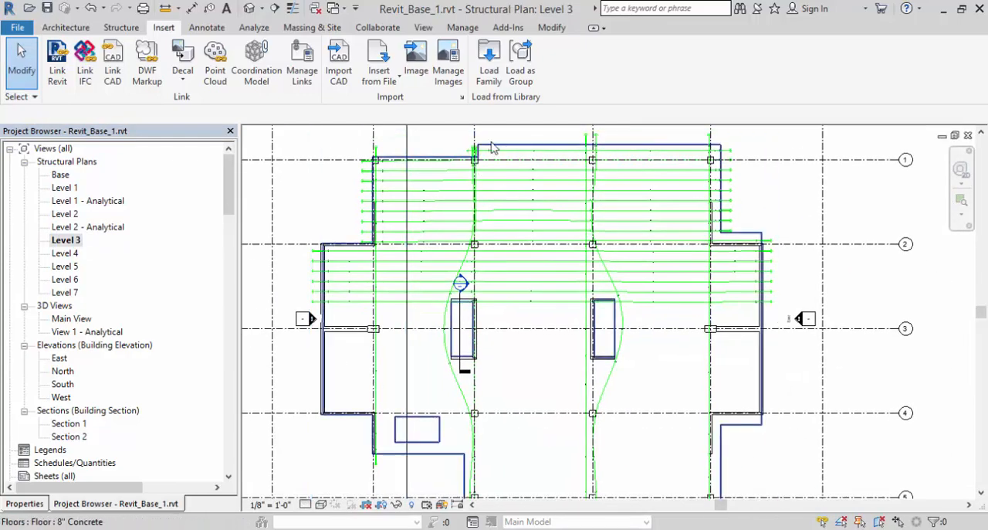
scroll(553, 205, "up", 8)
scroll(570, 226, "up", 4)
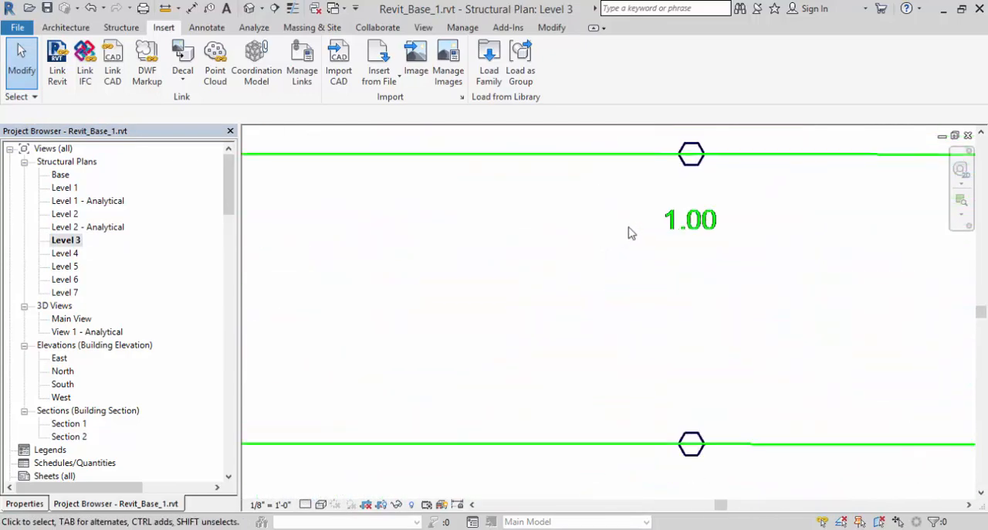
scroll(618, 230, "down", 4)
scroll(494, 228, "down", 5)
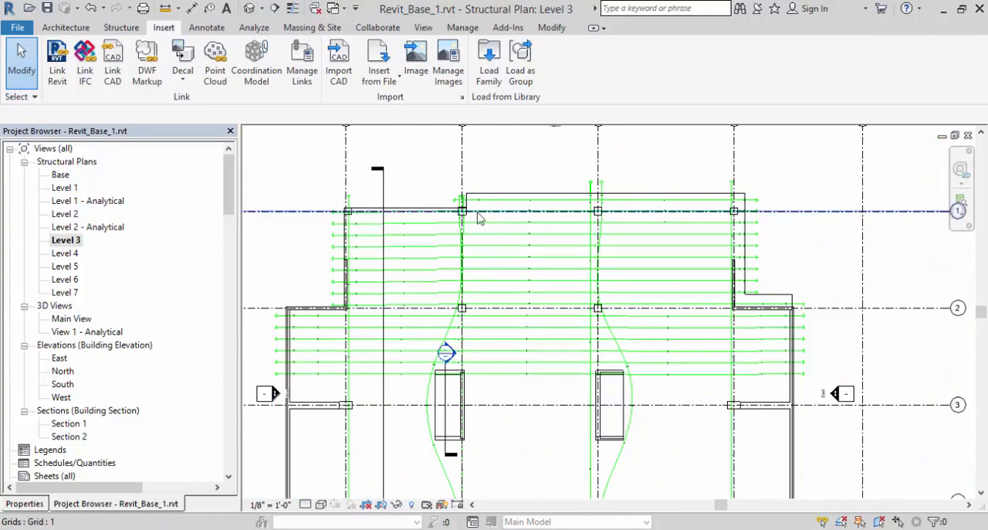